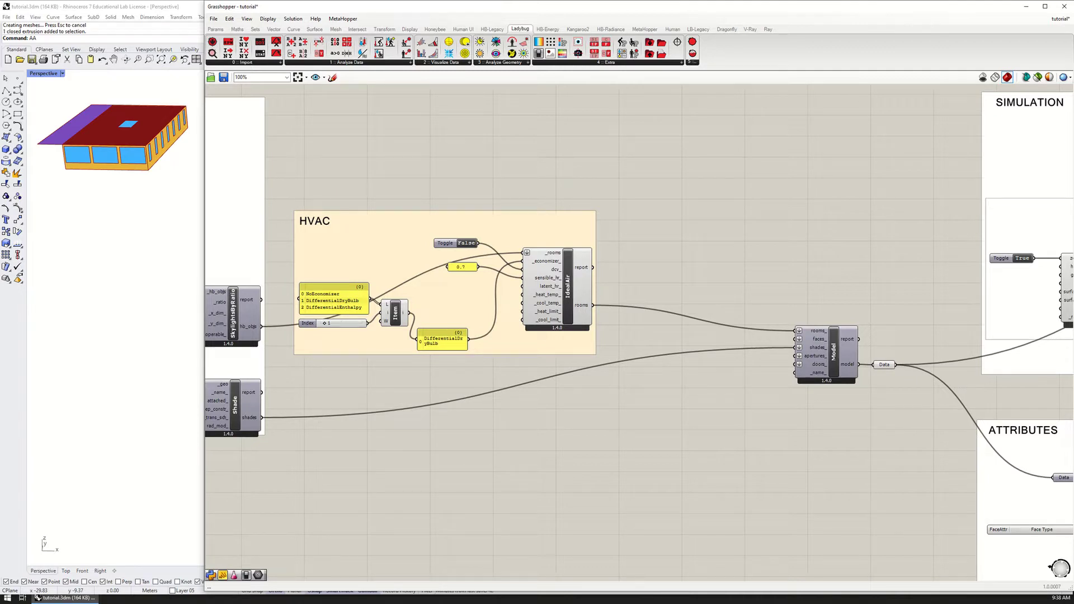
Pan and zoom around the HVAC and Custom Outputs groups to view the load balance and monthly chart results.
{"action": "left_click_drag", "start_coordinate": [334, 240], "coordinate": [341, 233]}
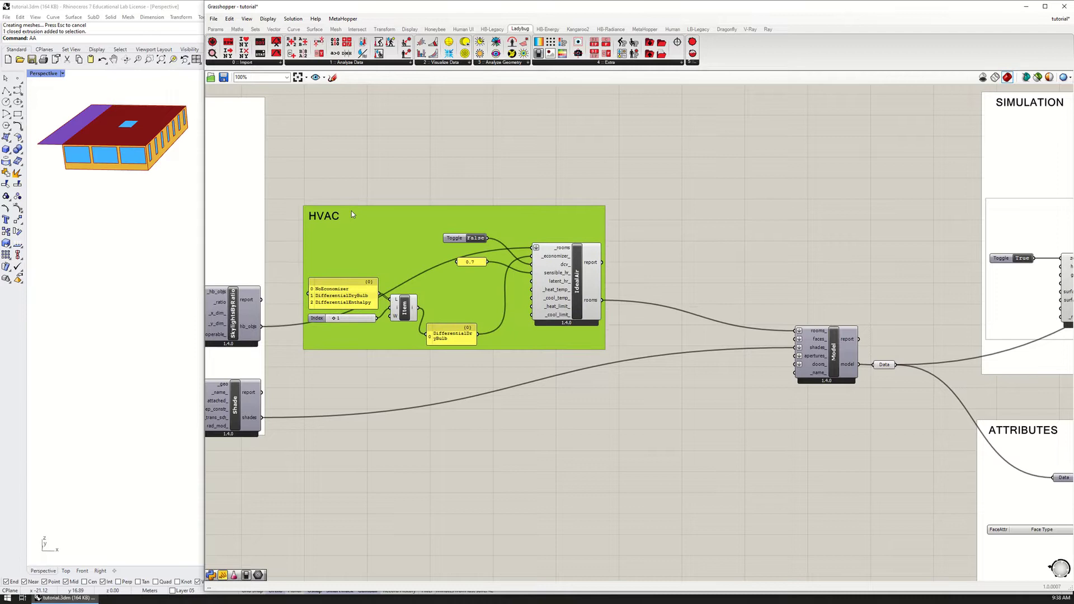
{"action": "scroll", "coordinate": [438, 307], "scroll_direction": "down", "scroll_amount": 4}
{"action": "scroll", "coordinate": [913, 344], "scroll_direction": "up", "scroll_amount": 4}
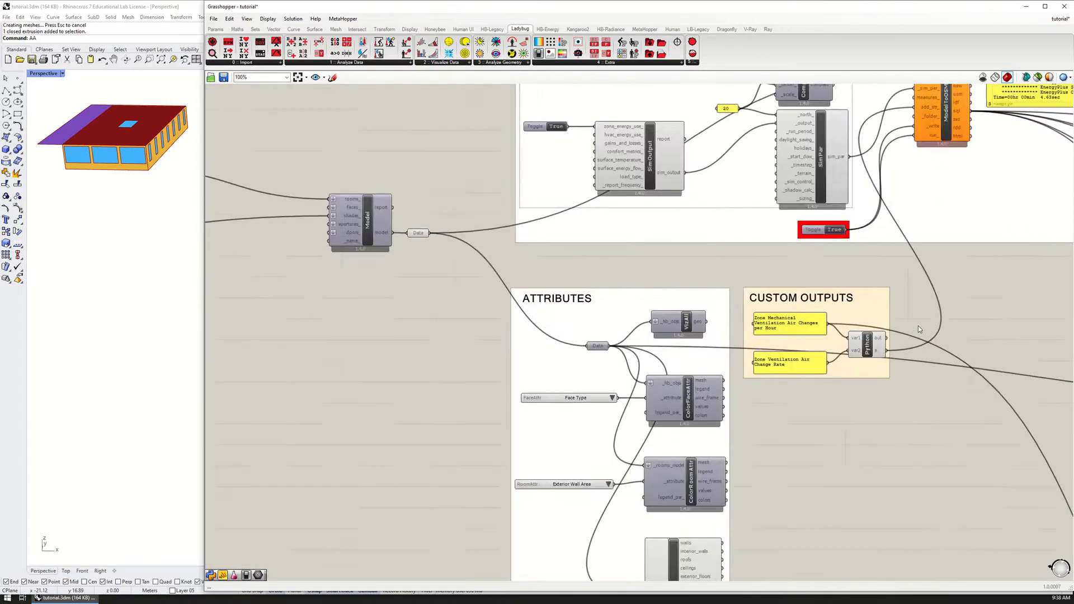
{"action": "scroll", "coordinate": [917, 329], "scroll_direction": "up", "scroll_amount": 2}
{"action": "left_click", "coordinate": [841, 313]}
{"action": "scroll", "coordinate": [710, 345], "scroll_direction": "down", "scroll_amount": 3}
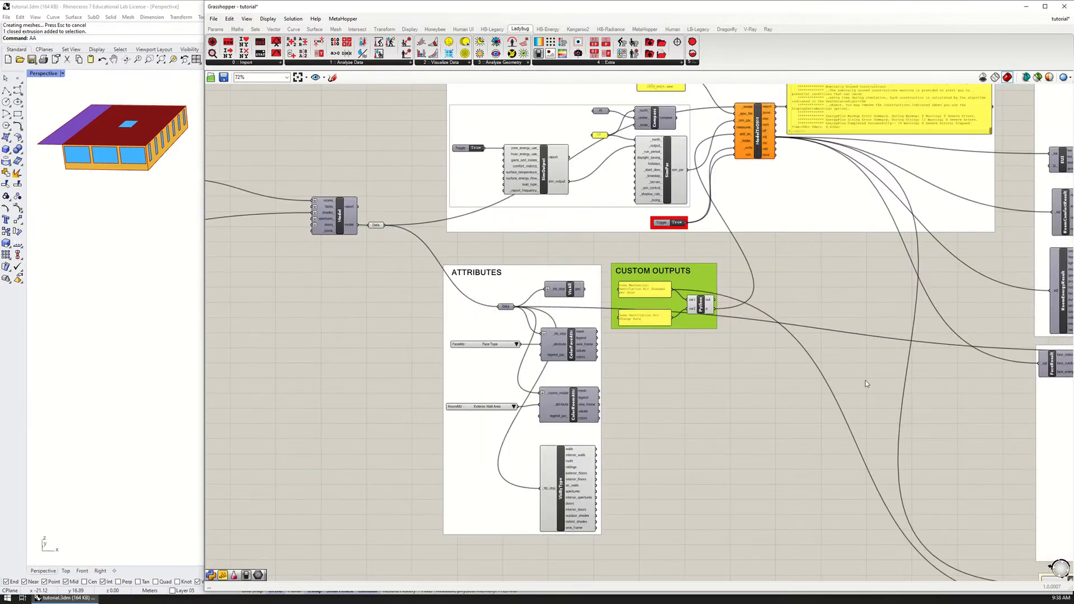
{"action": "right_click_drag", "start_coordinate": [865, 383], "coordinate": [581, 264]}
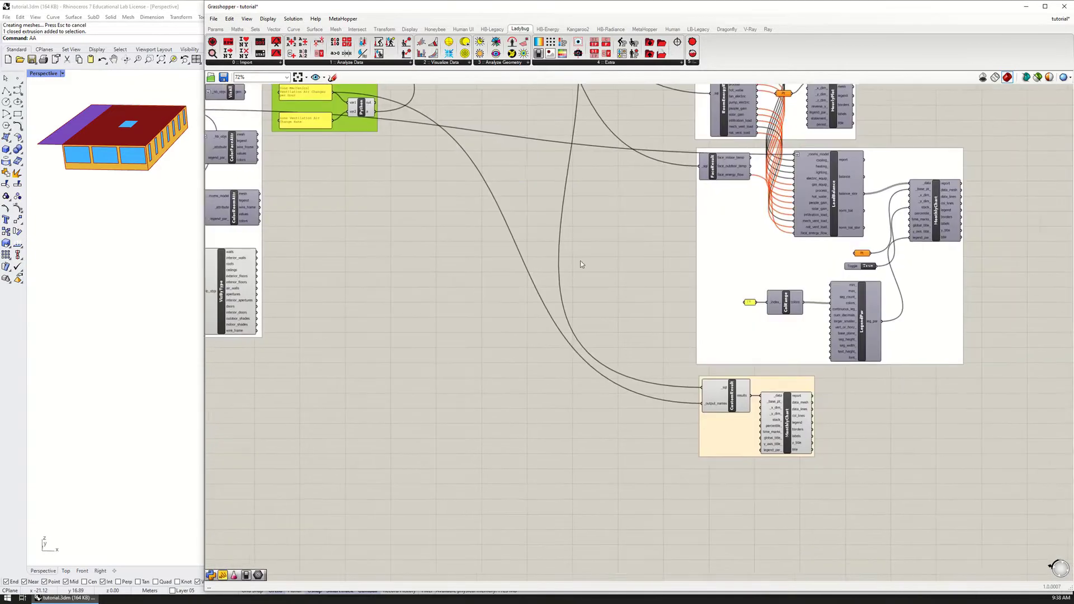
{"action": "scroll", "coordinate": [738, 438], "scroll_direction": "up", "scroll_amount": 3}
{"action": "scroll", "coordinate": [872, 400], "scroll_direction": "down", "scroll_amount": 5}
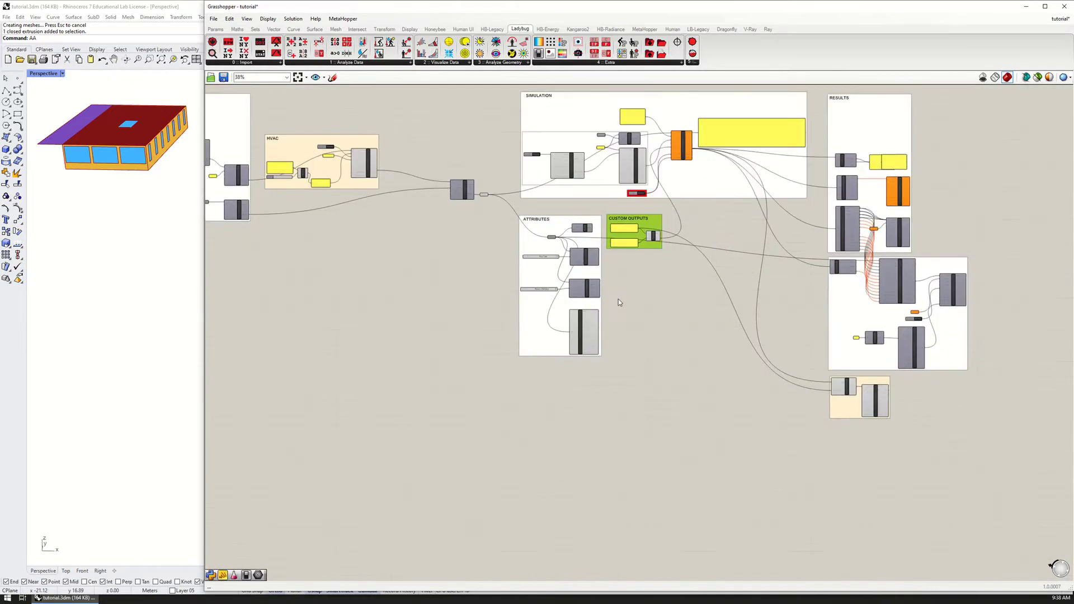
Pan across the Model, SIMULATION and ATTRIBUTES groups to the RESULTS EUI end-use panels (9.01, 13.85, 23.36, 24.11).
{"action": "right_click_drag", "start_coordinate": [619, 298], "coordinate": [663, 378]}
{"action": "scroll", "coordinate": [459, 308], "scroll_direction": "up", "scroll_amount": 5}
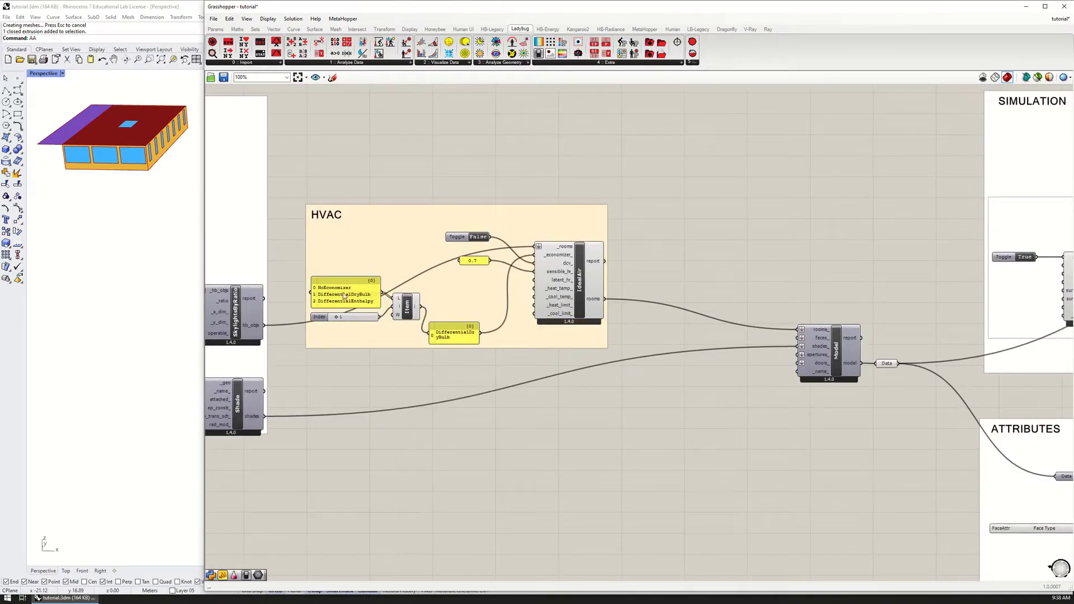
{"action": "scroll", "coordinate": [352, 288], "scroll_direction": "up", "scroll_amount": 2}
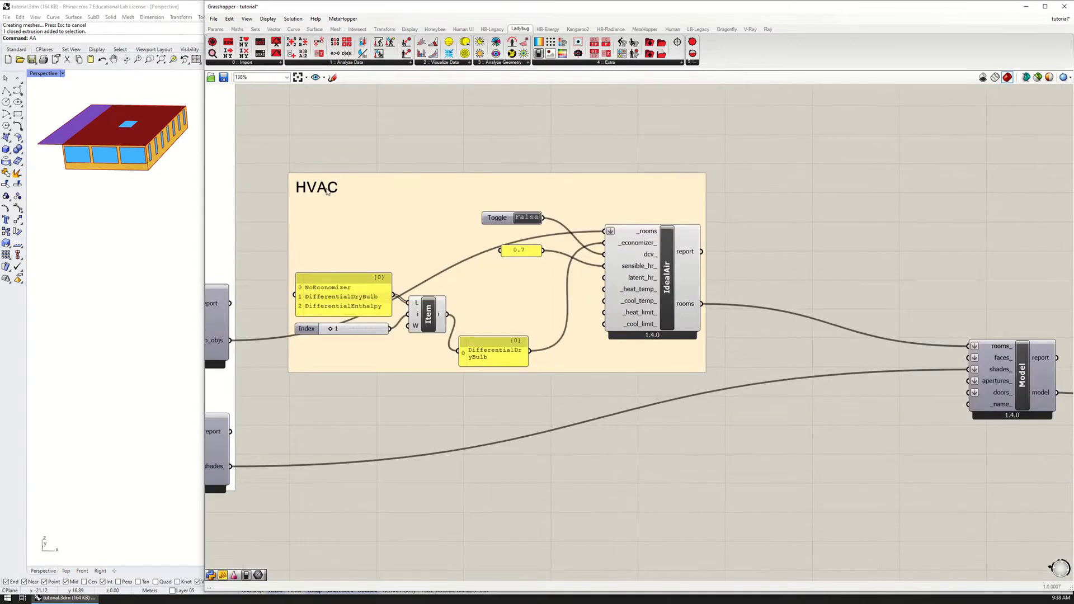
{"action": "right_click_drag", "start_coordinate": [511, 303], "coordinate": [467, 302]}
{"action": "right_click_drag", "start_coordinate": [763, 343], "coordinate": [371, 306]}
{"action": "scroll", "coordinate": [372, 307], "scroll_direction": "down", "scroll_amount": 5}
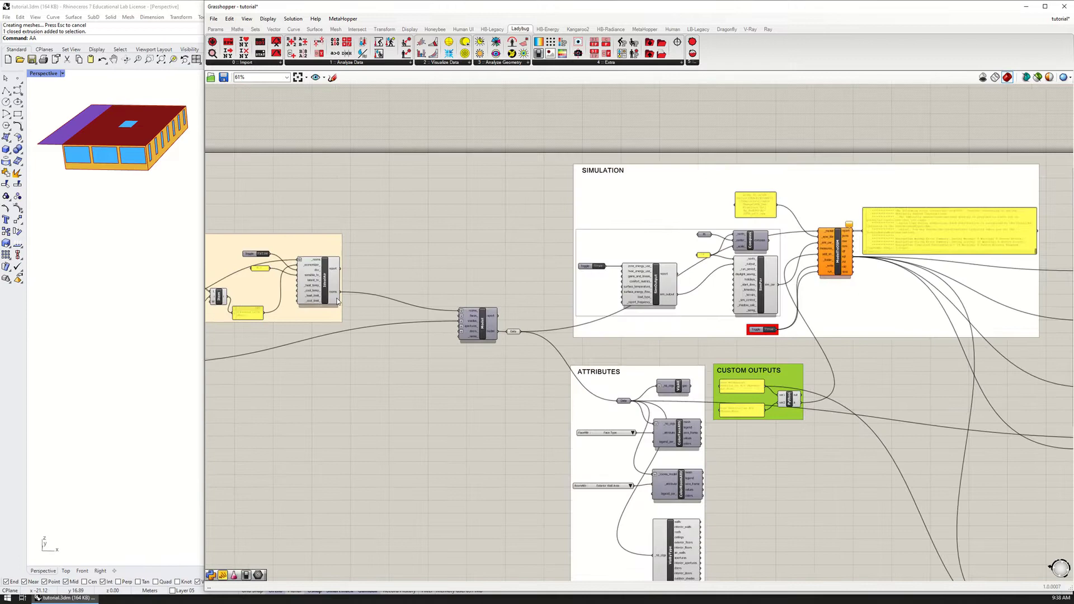
{"action": "right_click_drag", "start_coordinate": [633, 334], "coordinate": [495, 368]}
{"action": "right_click_drag", "start_coordinate": [864, 341], "coordinate": [606, 312]}
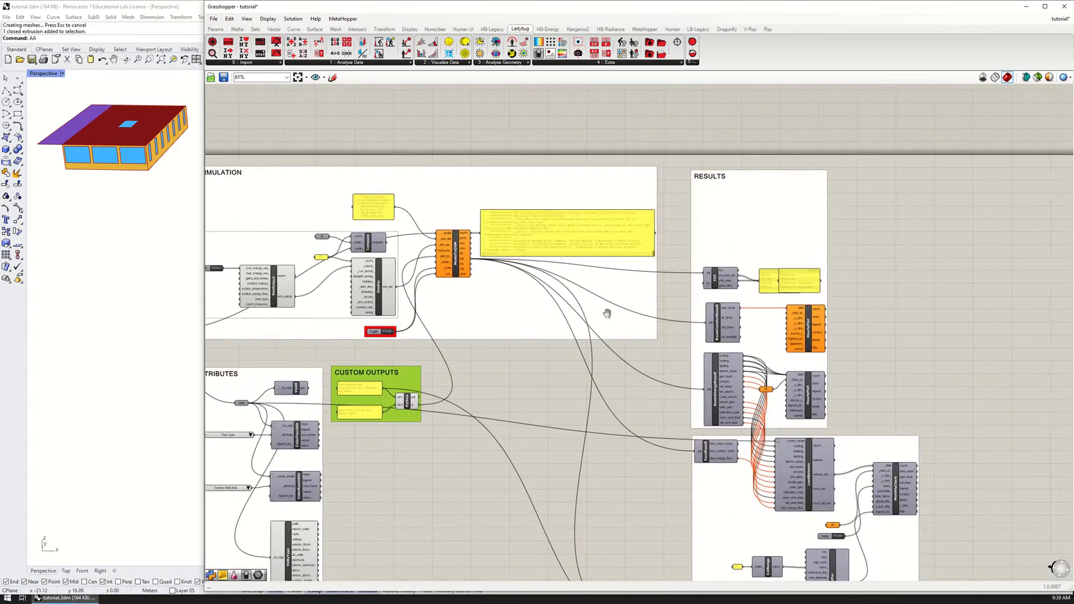
{"action": "scroll", "coordinate": [807, 277], "scroll_direction": "up", "scroll_amount": 7}
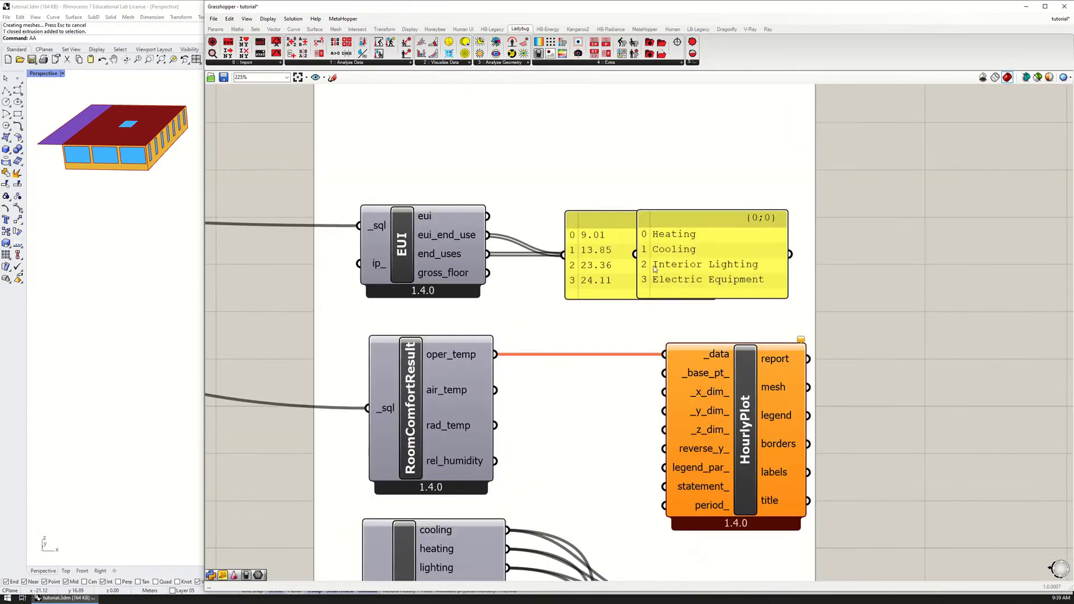
{"action": "left_click", "coordinate": [659, 268]}
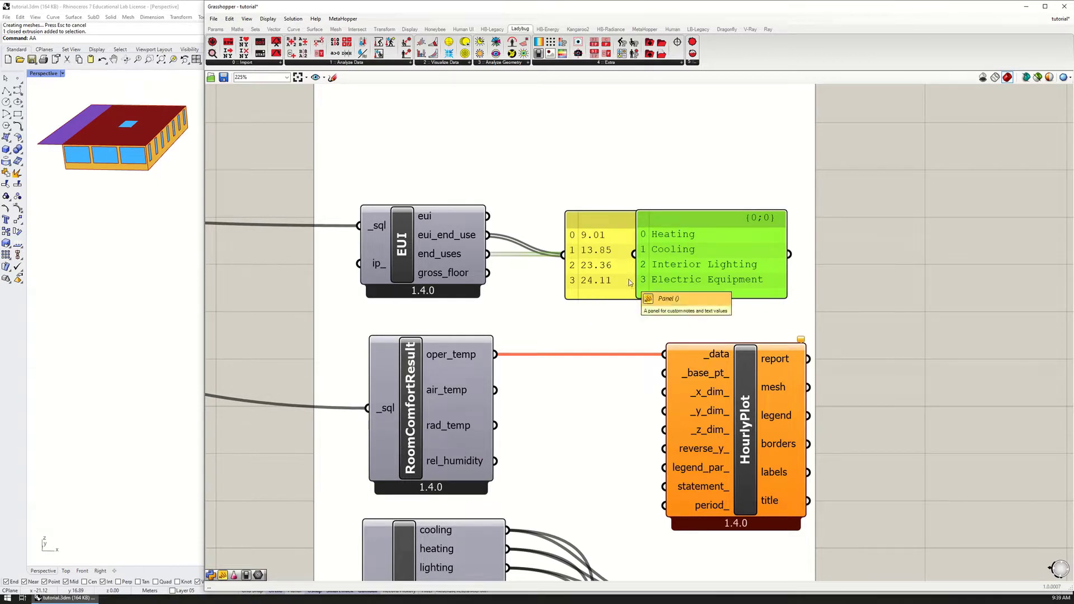
{"action": "right_click_drag", "start_coordinate": [618, 275], "coordinate": [616, 305]}
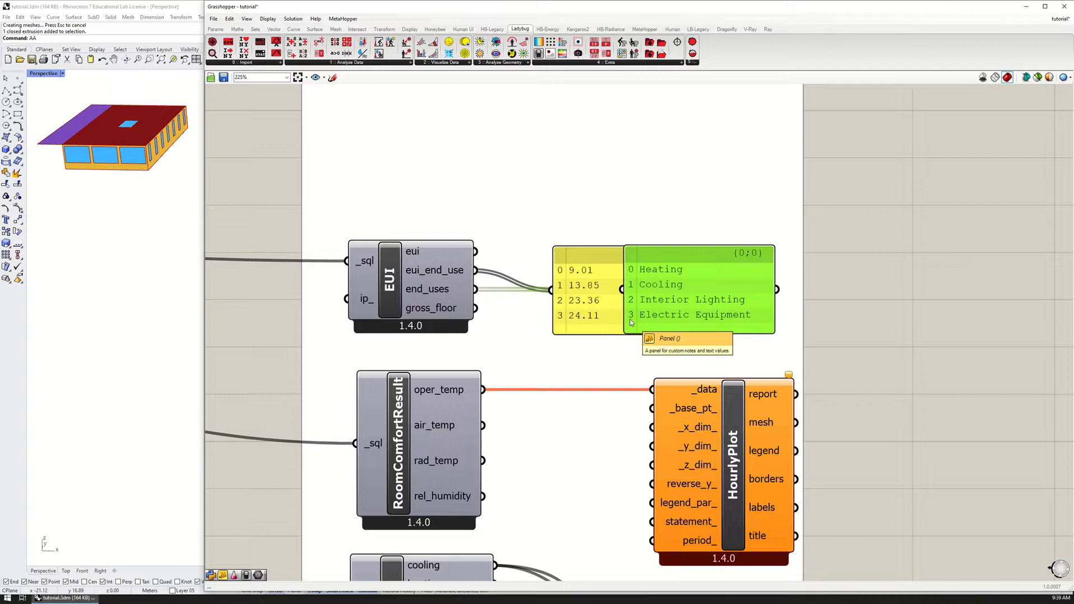
{"action": "scroll", "coordinate": [624, 324], "scroll_direction": "down", "scroll_amount": 1}
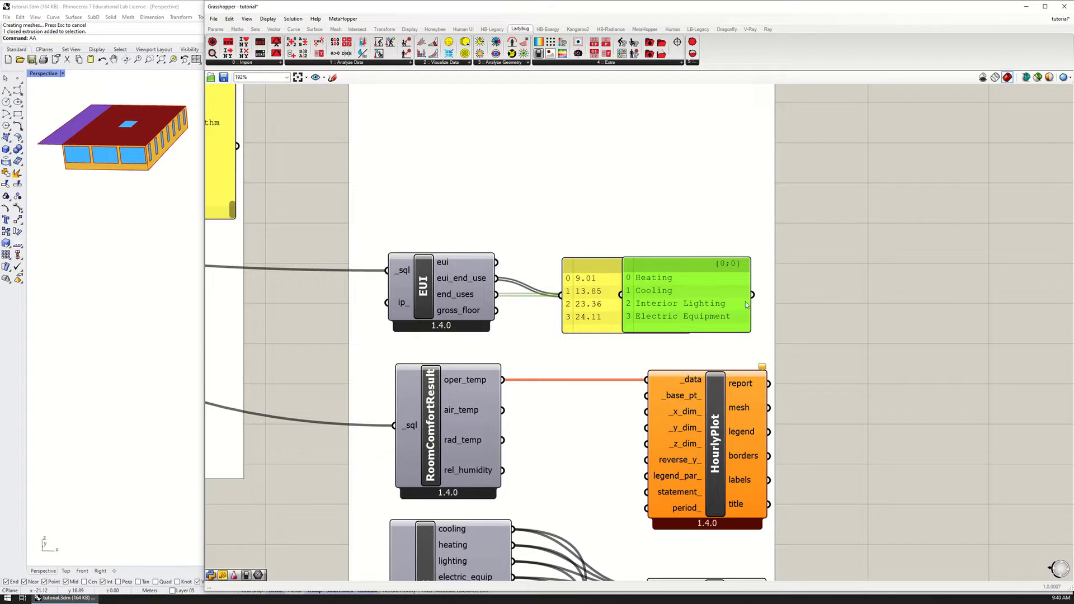
{"action": "scroll", "coordinate": [714, 309], "scroll_direction": "up", "scroll_amount": 1}
Place a List Item component from Sets > List to the right of the EUI panels.
{"action": "right_click_drag", "start_coordinate": [715, 309], "coordinate": [644, 318]}
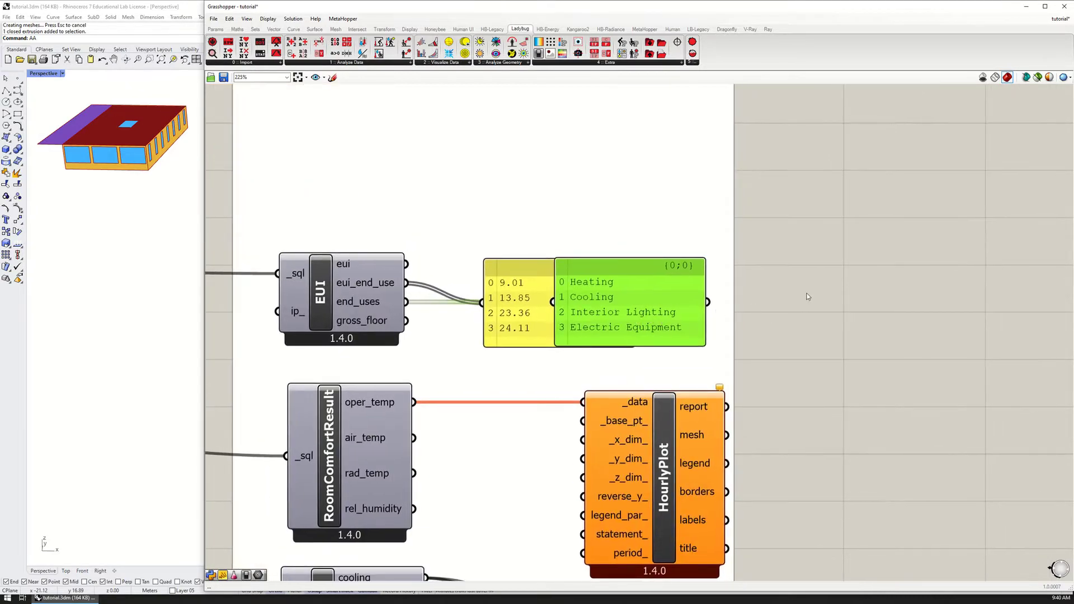
{"action": "double_click", "coordinate": [810, 282]}
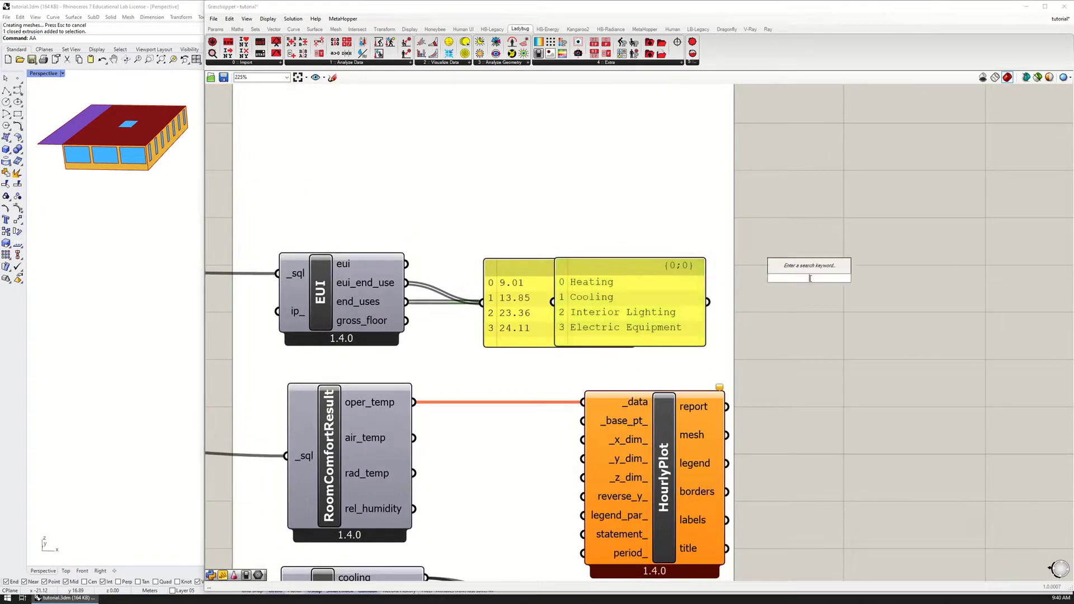
{"action": "double_click", "coordinate": [815, 306]}
{"action": "left_click", "coordinate": [215, 29]}
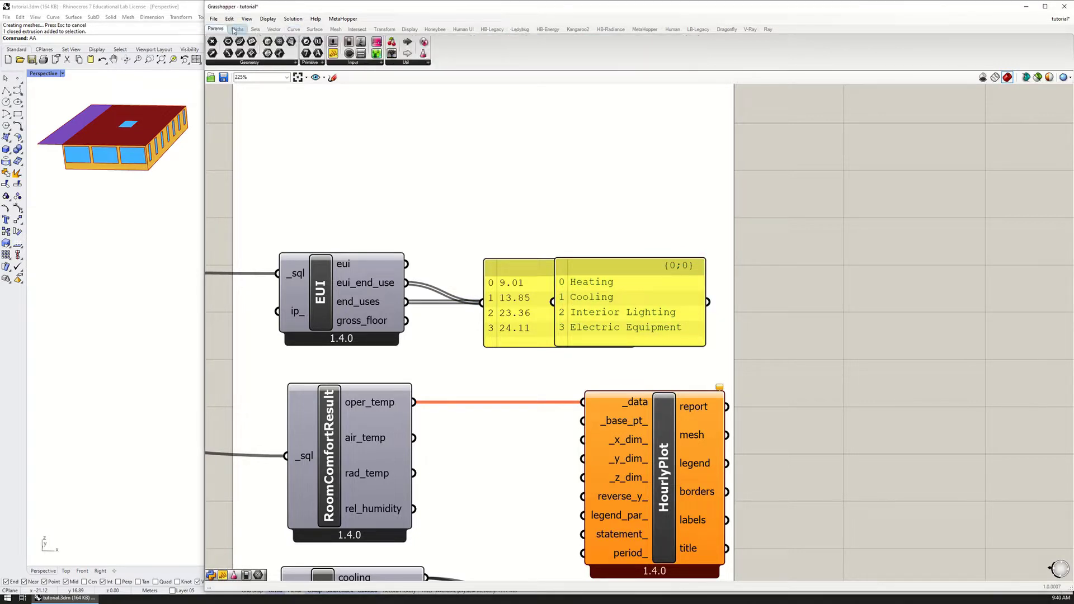
{"action": "left_click", "coordinate": [238, 29]}
{"action": "left_click", "coordinate": [255, 29]}
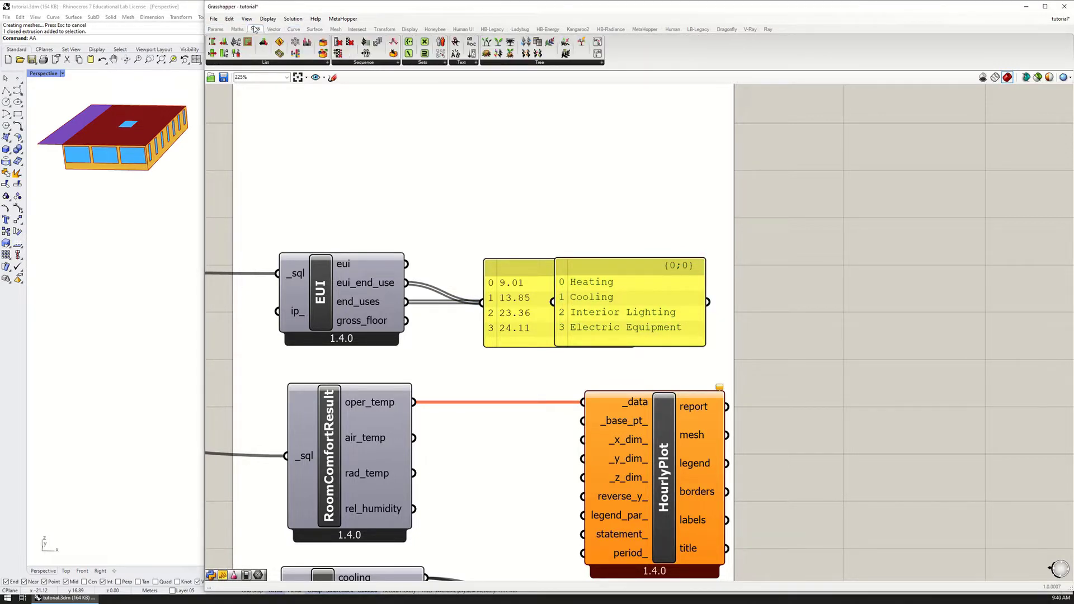
{"action": "left_click", "coordinate": [234, 63]}
{"action": "left_click", "coordinate": [306, 78]}
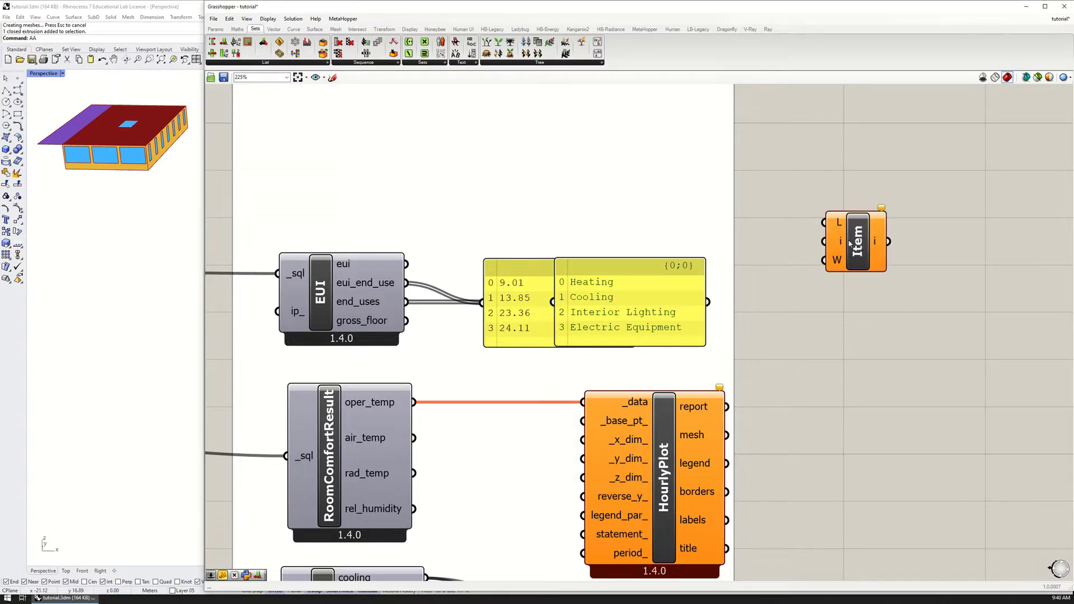
{"action": "left_click", "coordinate": [844, 277]}
Wire the EUI values panel into List Item's L input and a '0' panel into its i input.
{"action": "left_click_drag", "start_coordinate": [642, 282], "coordinate": [625, 342]}
{"action": "left_click_drag", "start_coordinate": [636, 303], "coordinate": [885, 289]}
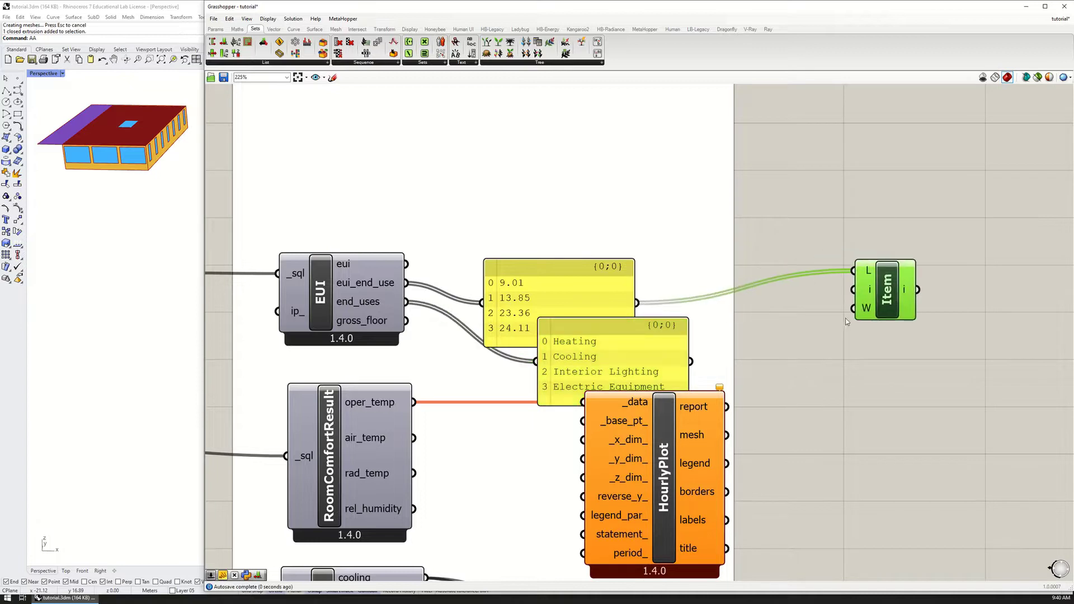
{"action": "double_click", "coordinate": [805, 328]}
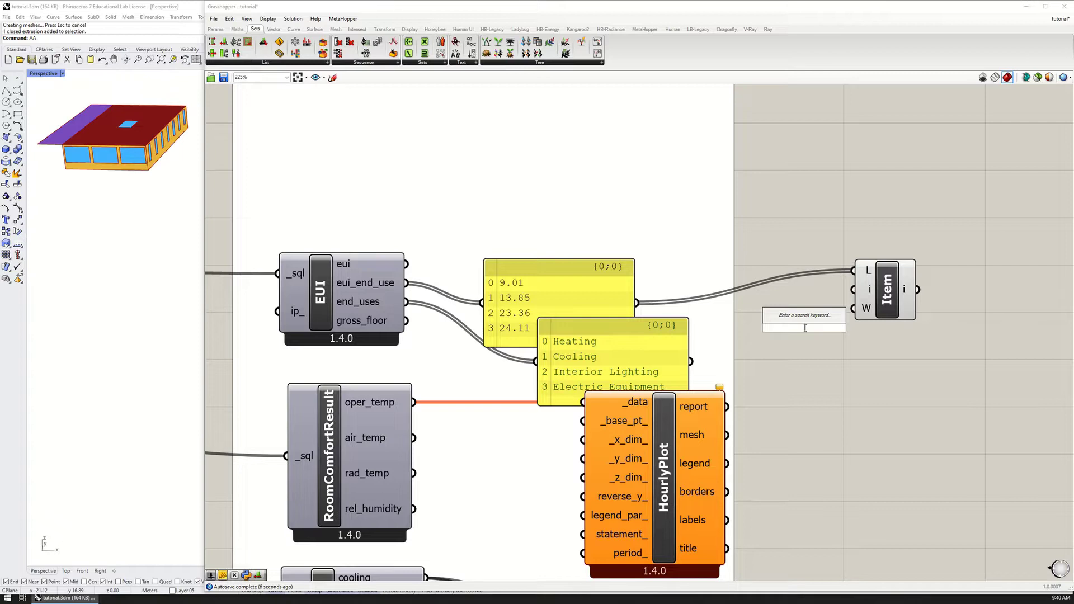
{"action": "type", "text": "panel"}
{"action": "key", "text": "Return"}
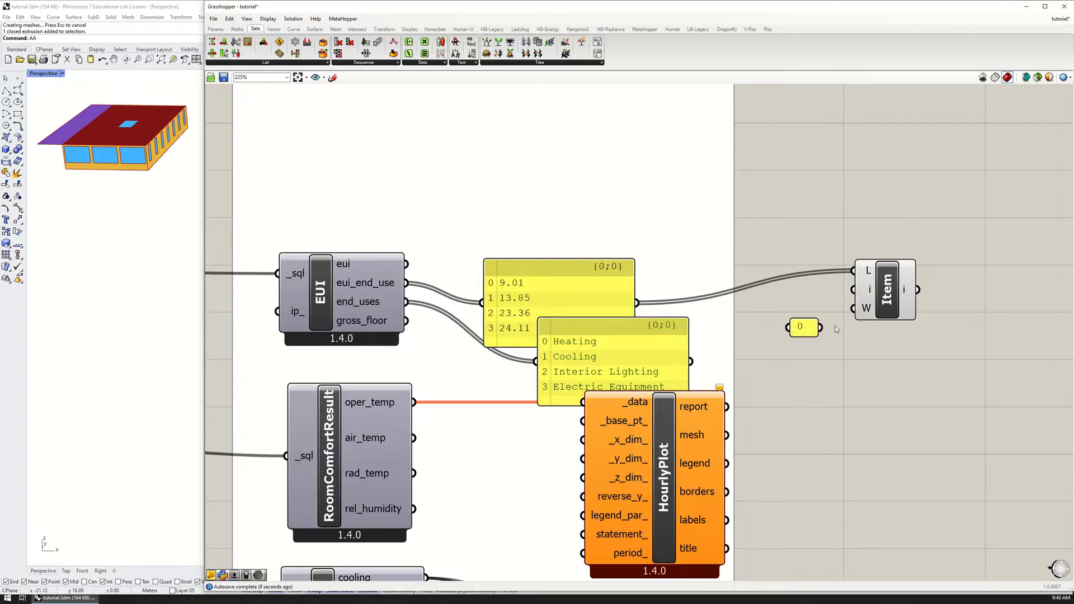
{"action": "left_click_drag", "start_coordinate": [820, 327], "coordinate": [853, 289]}
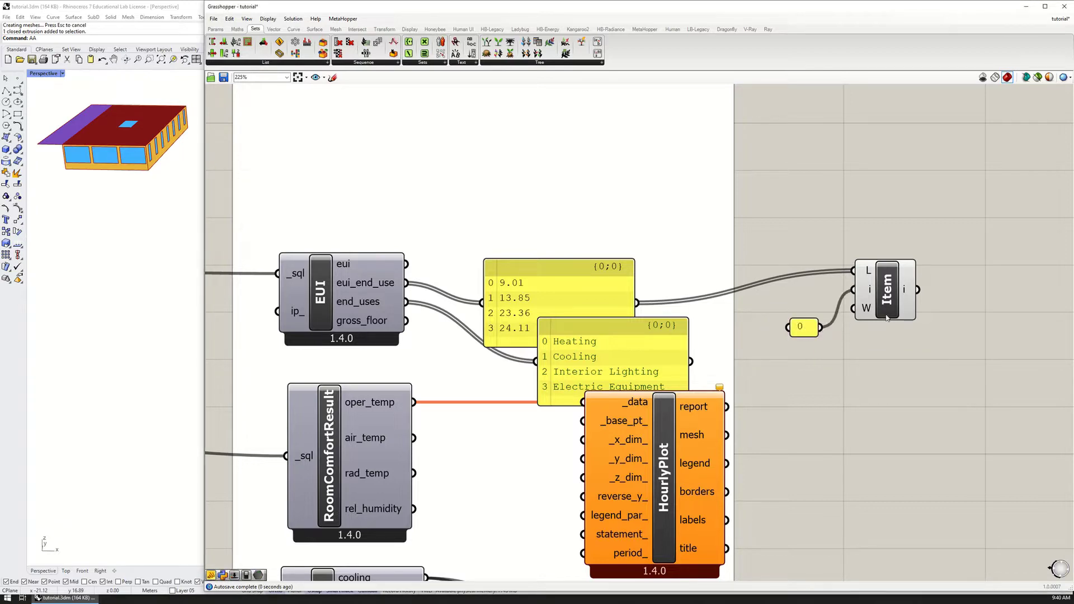
Attach an output panel to List Item showing the heating value 9.01, and rearrange the panels.
{"action": "double_click", "coordinate": [977, 297]}
{"action": "type", "text": "panel"}
{"action": "key", "text": "Return"}
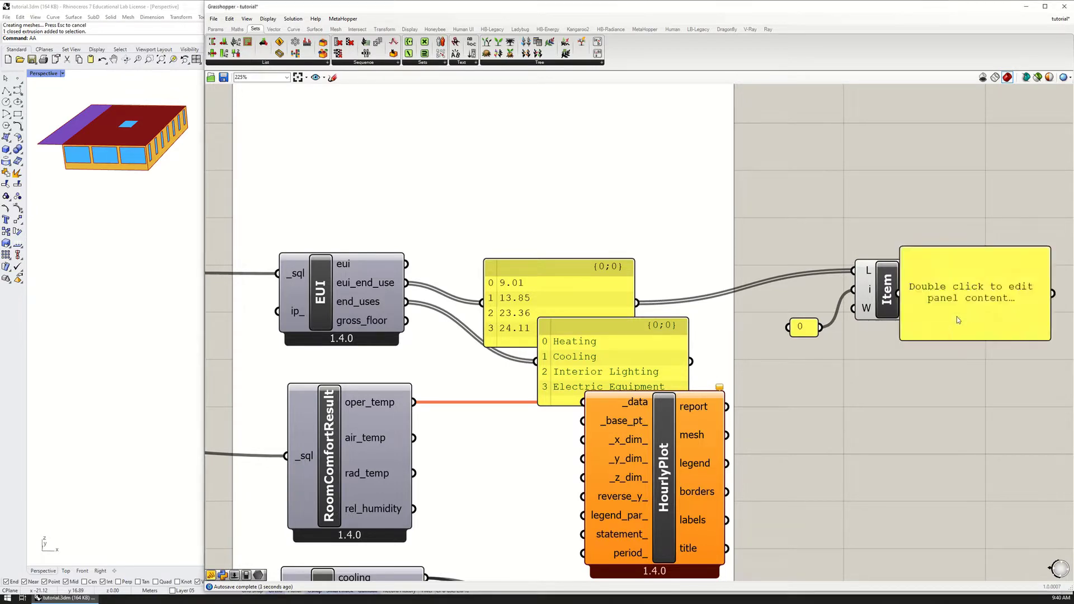
{"action": "left_click", "coordinate": [939, 311]}
{"action": "left_click_drag", "start_coordinate": [935, 315], "coordinate": [983, 311]}
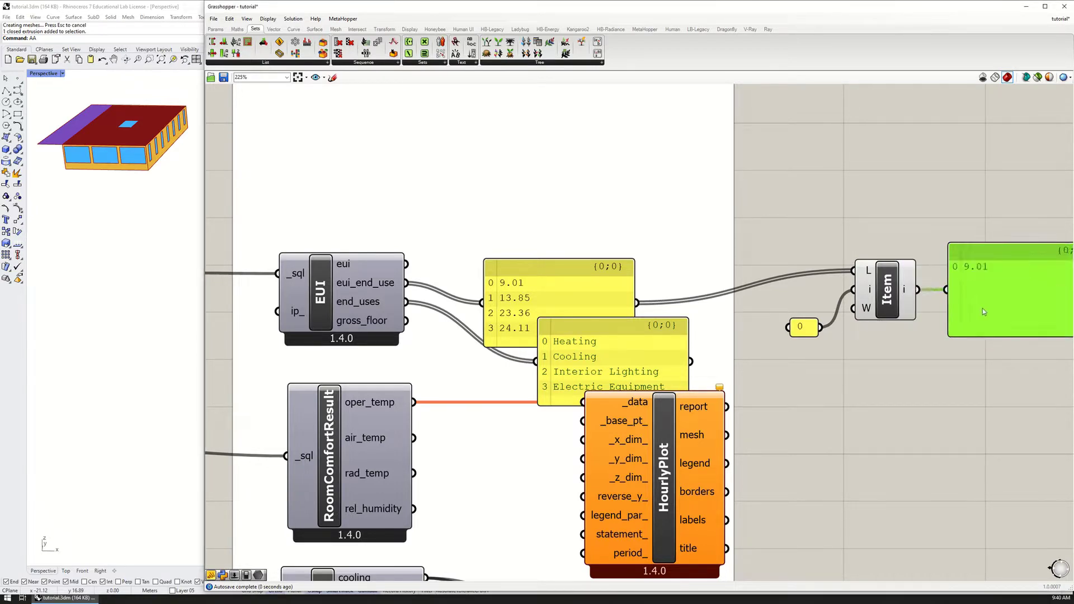
{"action": "left_click_drag", "start_coordinate": [573, 356], "coordinate": [590, 296]}
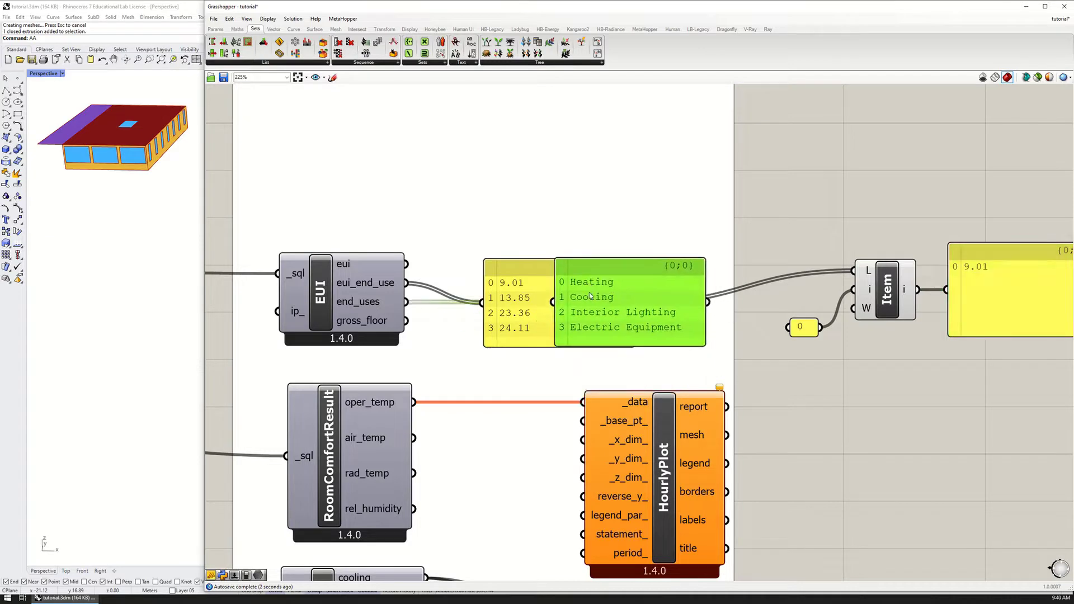
{"action": "right_click_drag", "start_coordinate": [905, 384], "coordinate": [746, 376]}
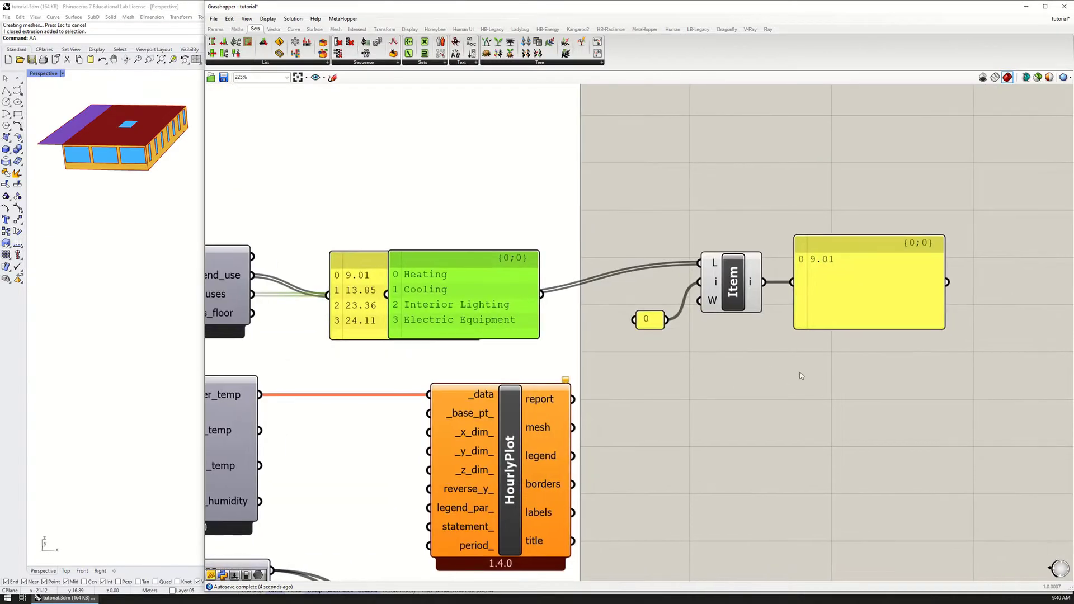
Divide the extracted heating value by a 0.7 panel with a Division component, showing 12.87.
{"action": "double_click", "coordinate": [835, 390]}
{"action": "type", "text": "DIVISI"}
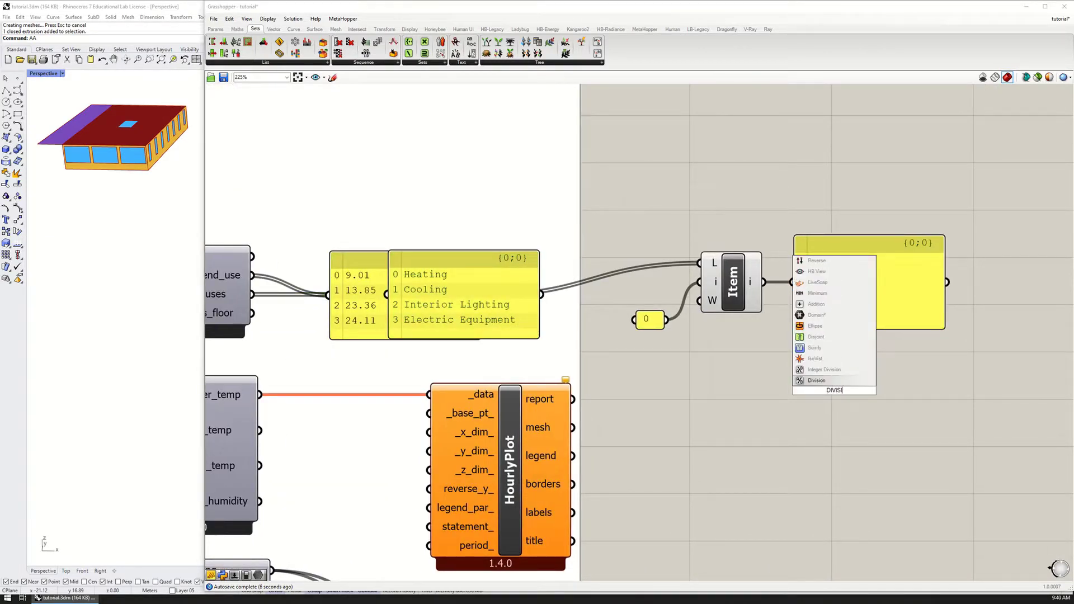
{"action": "left_click", "coordinate": [827, 380]}
{"action": "left_click_drag", "start_coordinate": [815, 385], "coordinate": [865, 373]}
{"action": "double_click", "coordinate": [778, 408]}
{"action": "type", "text": "\"0.7"}
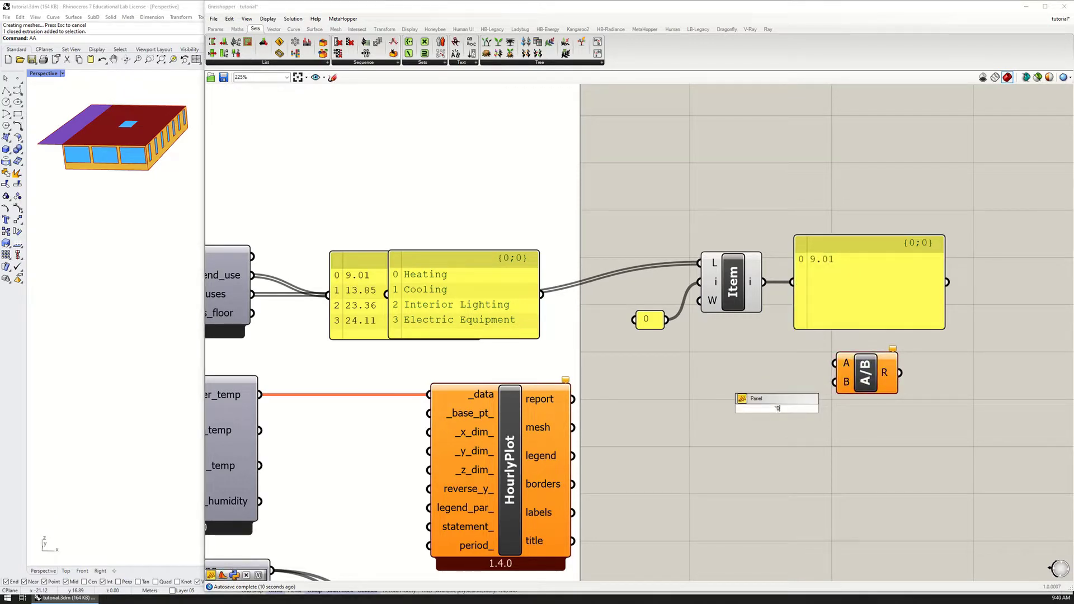
{"action": "key", "text": "Return"}
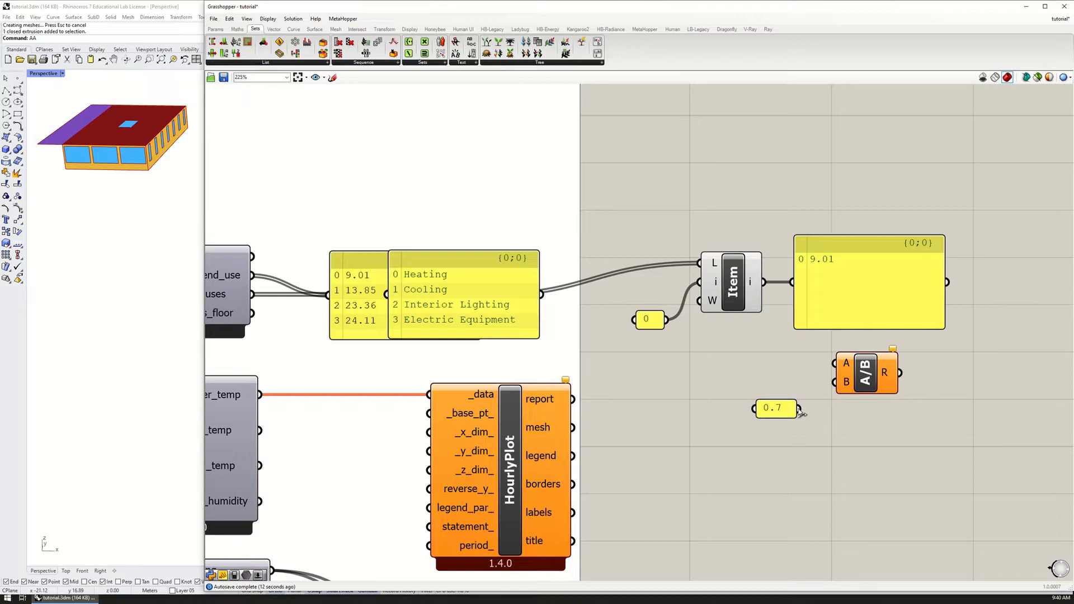
{"action": "left_click_drag", "start_coordinate": [799, 408], "coordinate": [834, 382]}
{"action": "left_click_drag", "start_coordinate": [764, 282], "coordinate": [835, 363]}
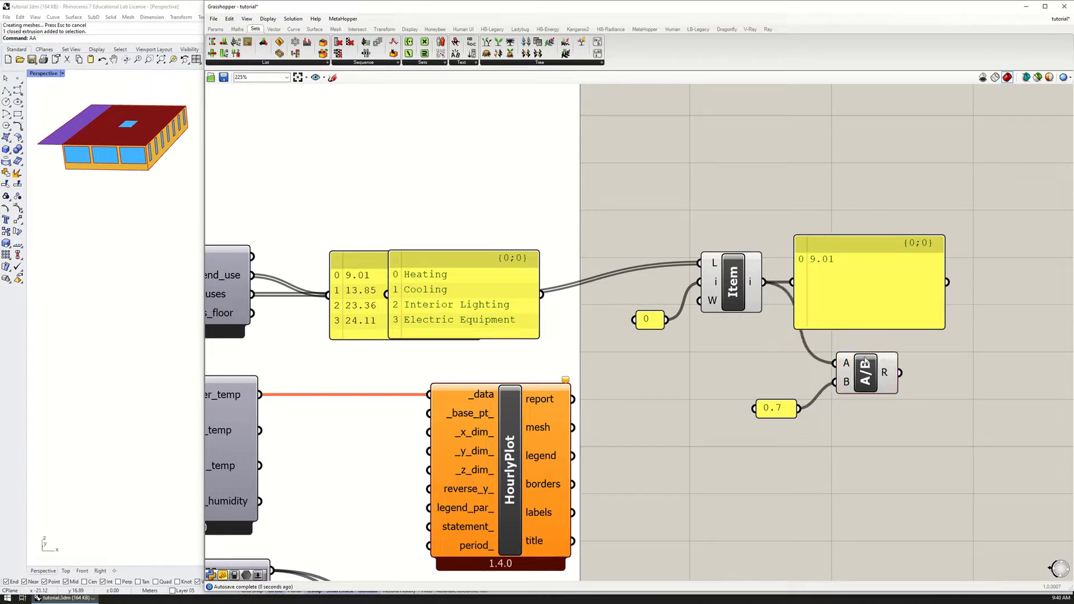
{"action": "left_click_drag", "start_coordinate": [827, 313], "coordinate": [921, 324]}
{"action": "left_click_drag", "start_coordinate": [900, 372], "coordinate": [972, 384]}
Shrink the result panel and line up the 0 index, Item, 0.7 divisor, Division and result in one row.
{"action": "right_click_drag", "start_coordinate": [956, 384], "coordinate": [879, 369]}
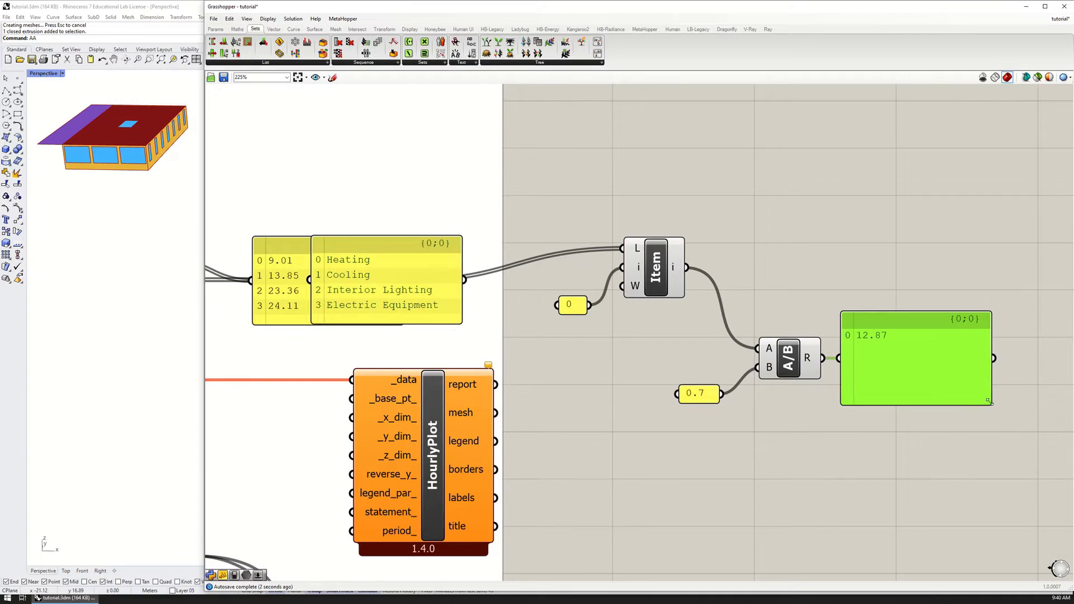
{"action": "left_click_drag", "start_coordinate": [990, 404], "coordinate": [871, 363]}
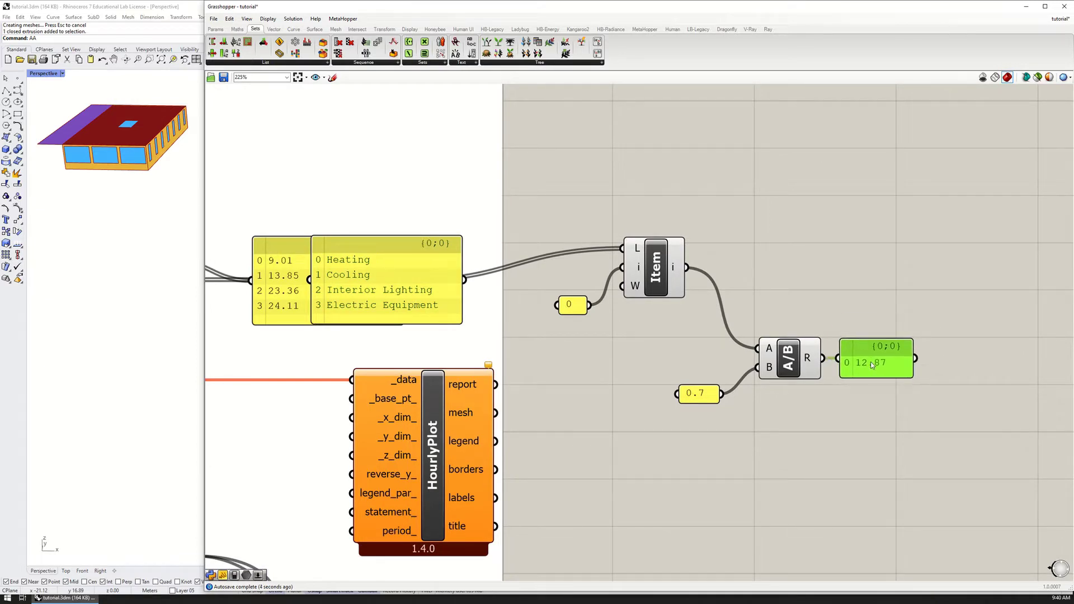
{"action": "left_click_drag", "start_coordinate": [709, 397], "coordinate": [724, 371]}
{"action": "scroll", "coordinate": [794, 411], "scroll_direction": "down", "scroll_amount": 3}
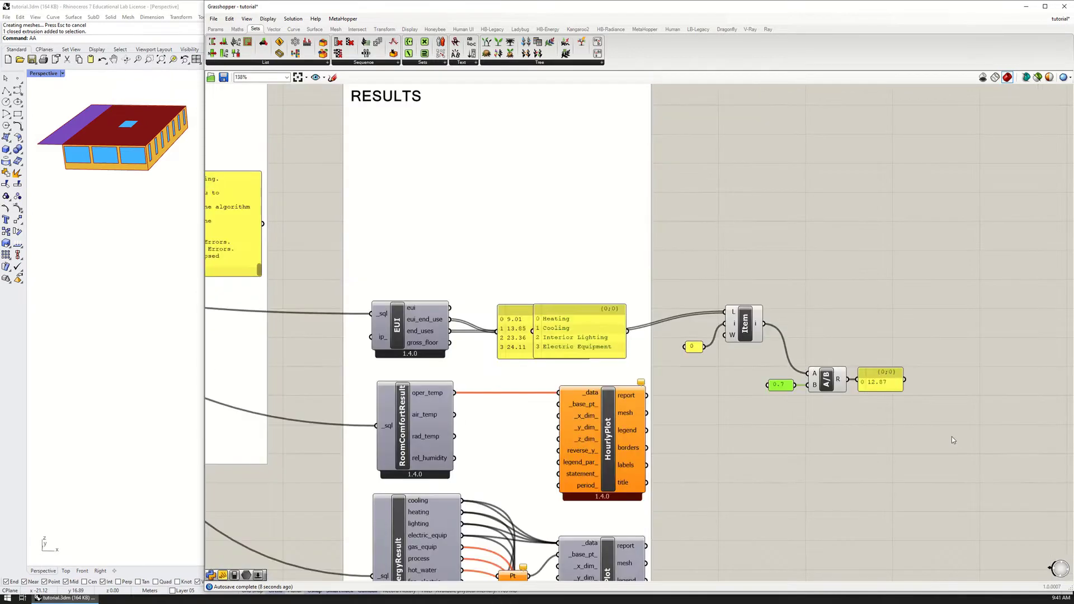
{"action": "left_click_drag", "start_coordinate": [951, 435], "coordinate": [841, 337]}
{"action": "left_click", "coordinate": [844, 410]}
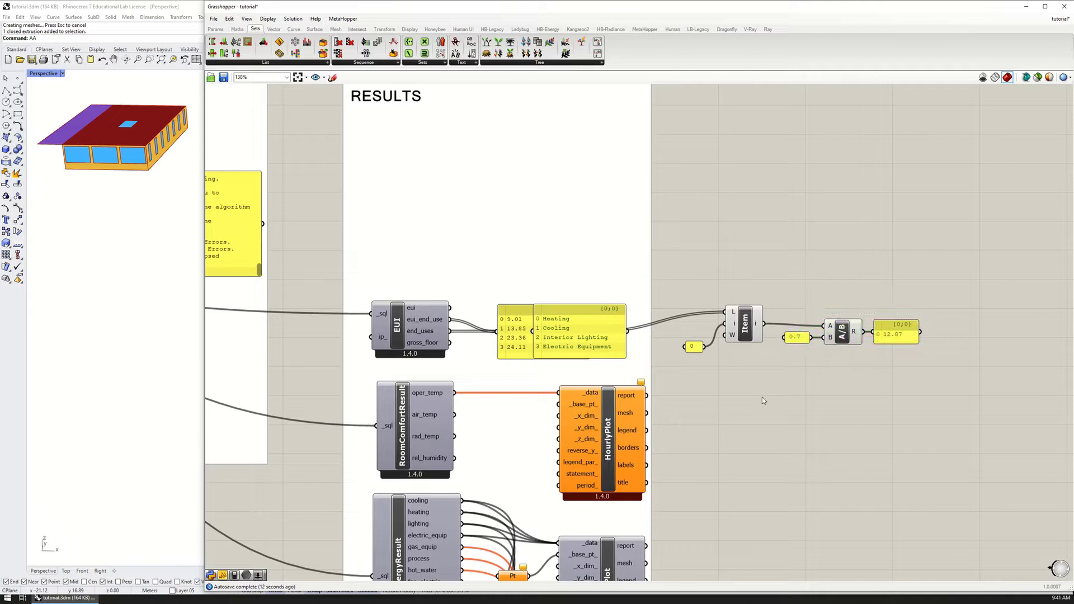
{"action": "left_click_drag", "start_coordinate": [695, 351], "coordinate": [702, 328]}
{"action": "left_click", "coordinate": [708, 372]}
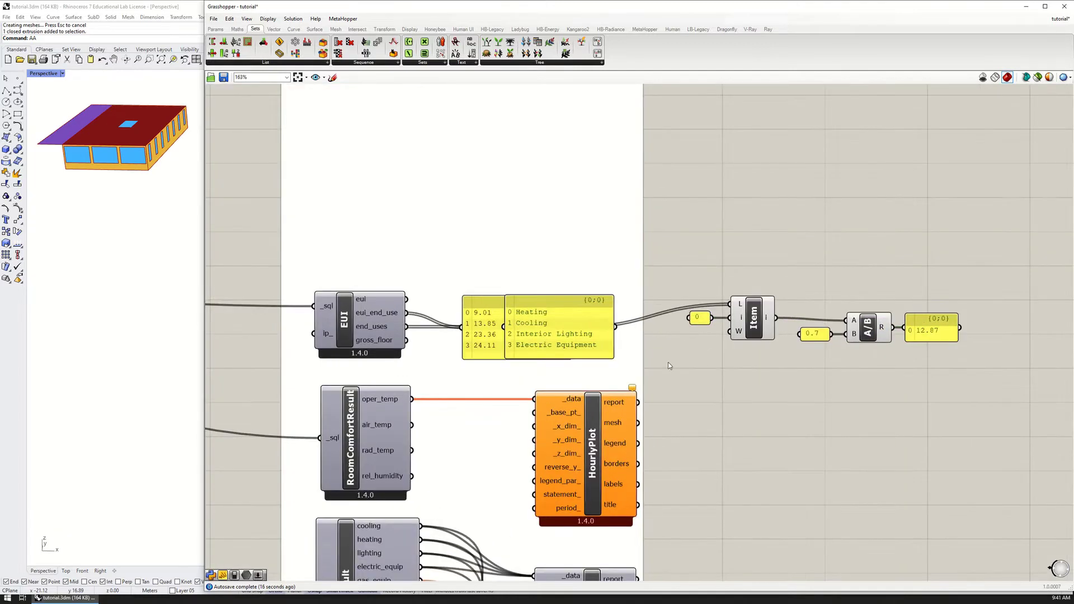
{"action": "right_click_drag", "start_coordinate": [666, 364], "coordinate": [522, 355]}
{"action": "scroll", "coordinate": [469, 347], "scroll_direction": "up", "scroll_amount": 2}
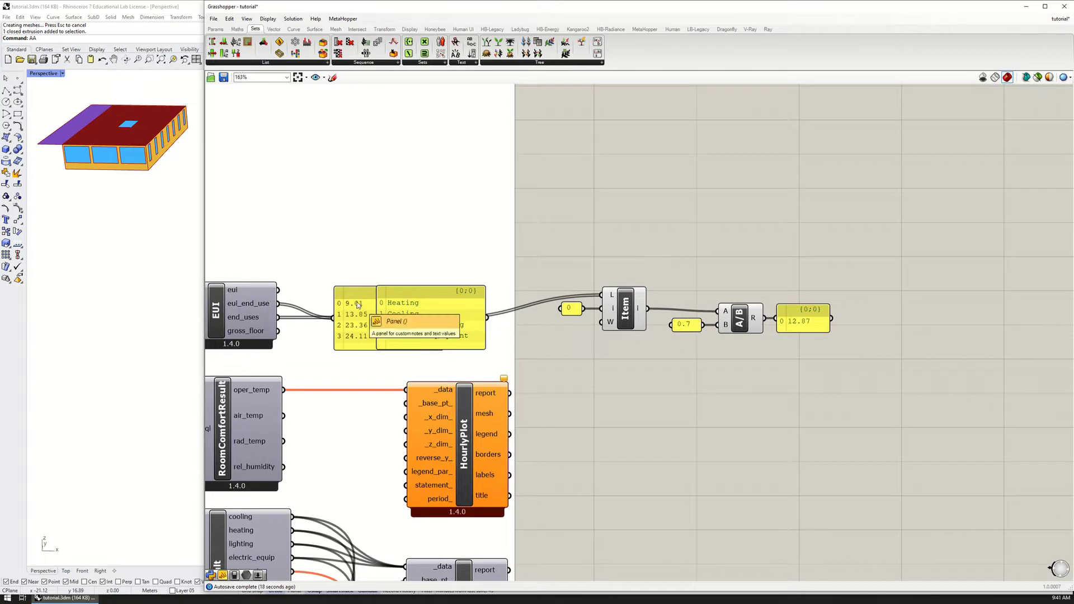
{"action": "scroll", "coordinate": [800, 343], "scroll_direction": "up", "scroll_amount": 1}
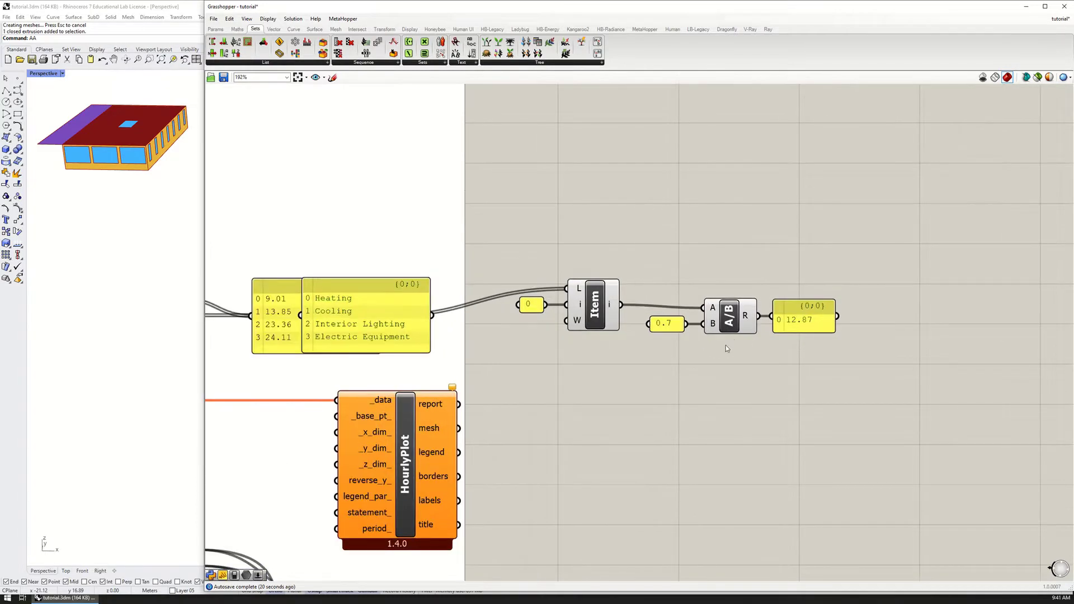
{"action": "left_click", "coordinate": [667, 327]}
{"action": "left_click_drag", "start_coordinate": [809, 329], "coordinate": [817, 328]}
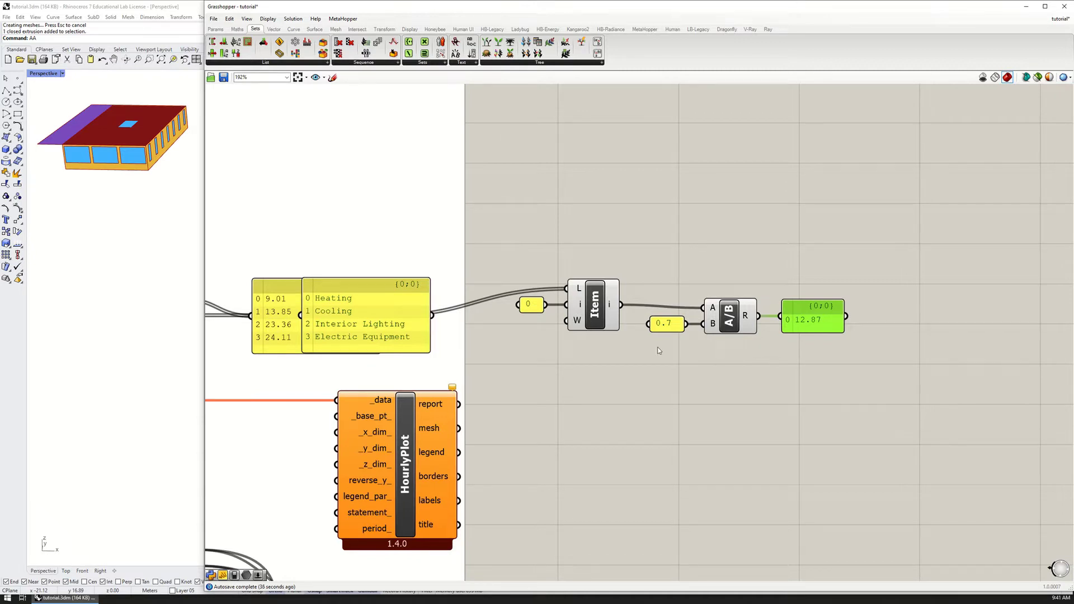
Change the divisor panel from 0.7 to 2.5 so the heating result reads 3.6.
{"action": "double_click", "coordinate": [668, 323]}
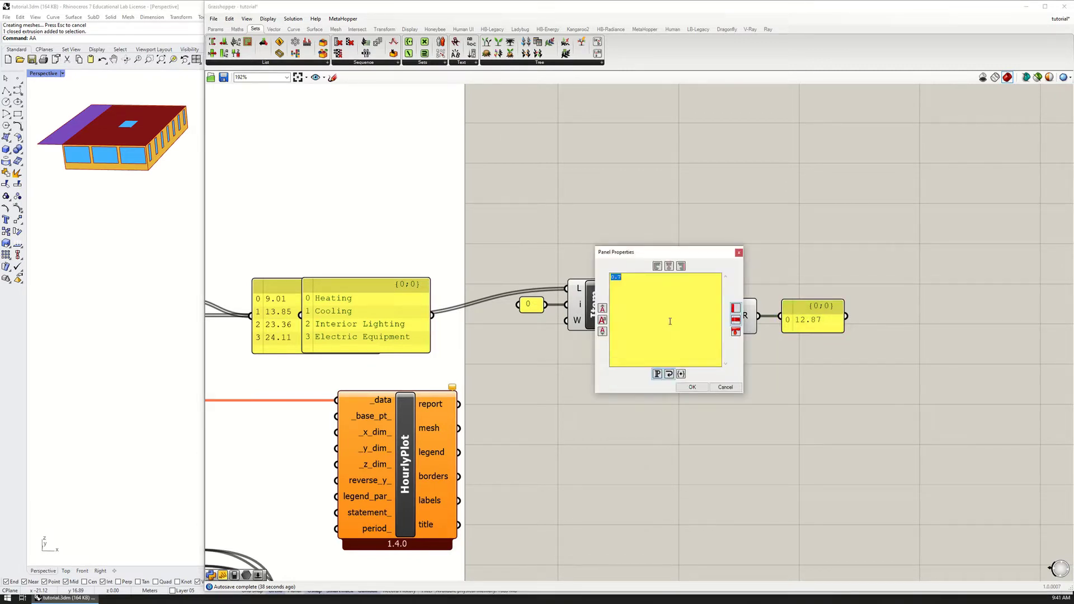
{"action": "type", "text": "2.5"}
{"action": "left_click", "coordinate": [679, 387]}
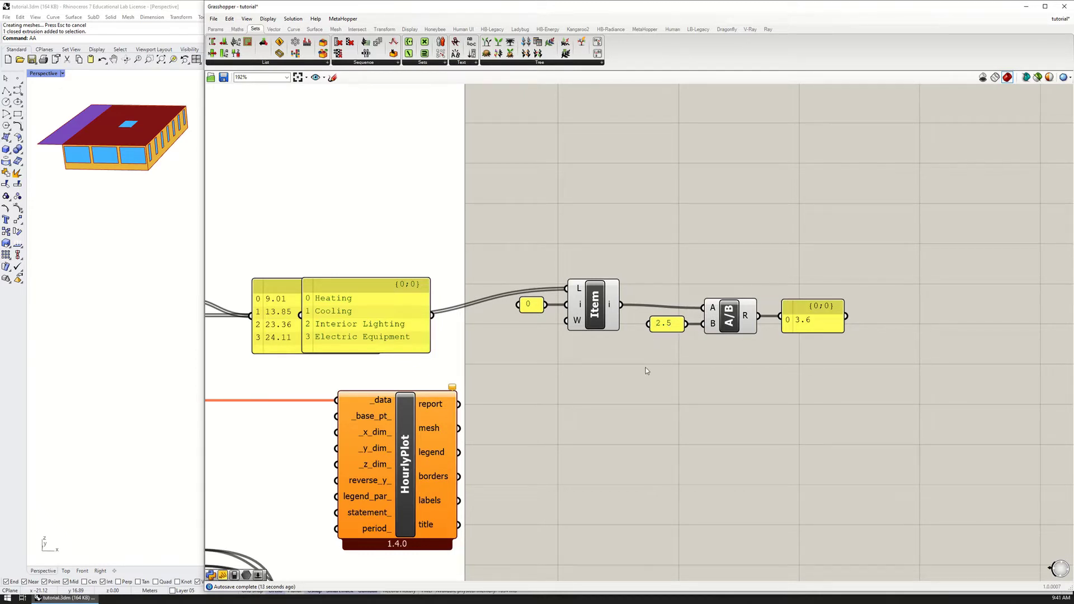
Recentre on the heating calculation and box-select its five components.
{"action": "right_click_drag", "start_coordinate": [638, 371], "coordinate": [695, 385]}
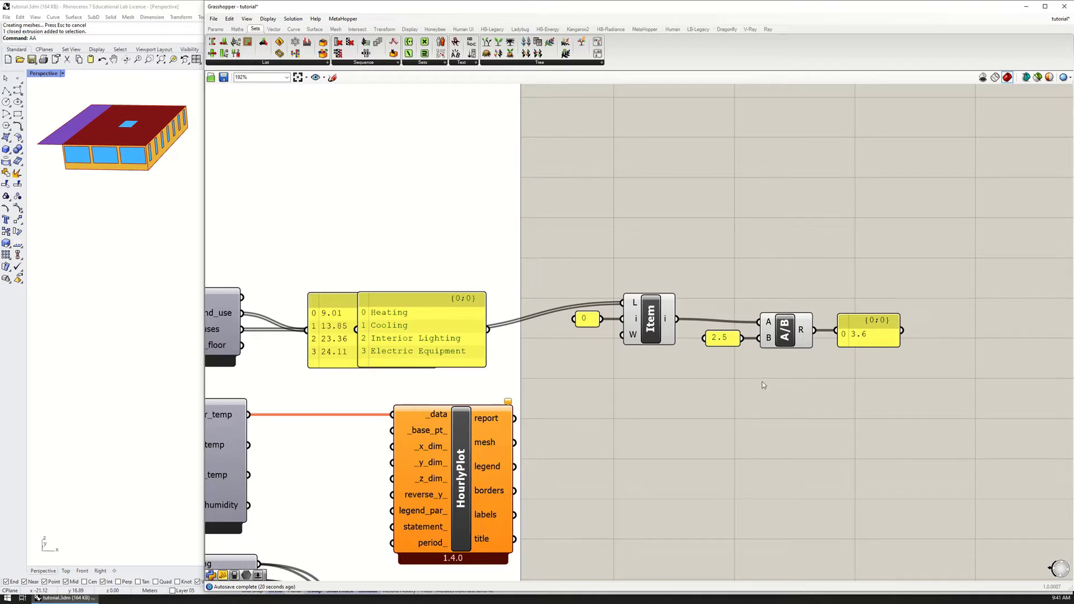
{"action": "right_click_drag", "start_coordinate": [761, 382], "coordinate": [721, 330]}
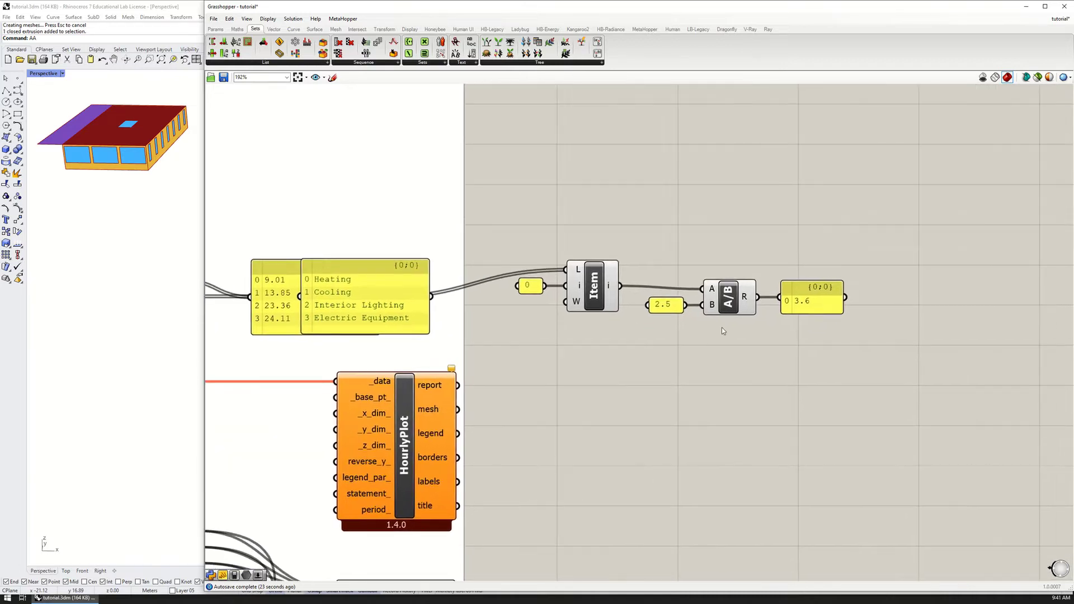
{"action": "left_click_drag", "start_coordinate": [891, 345], "coordinate": [545, 246]}
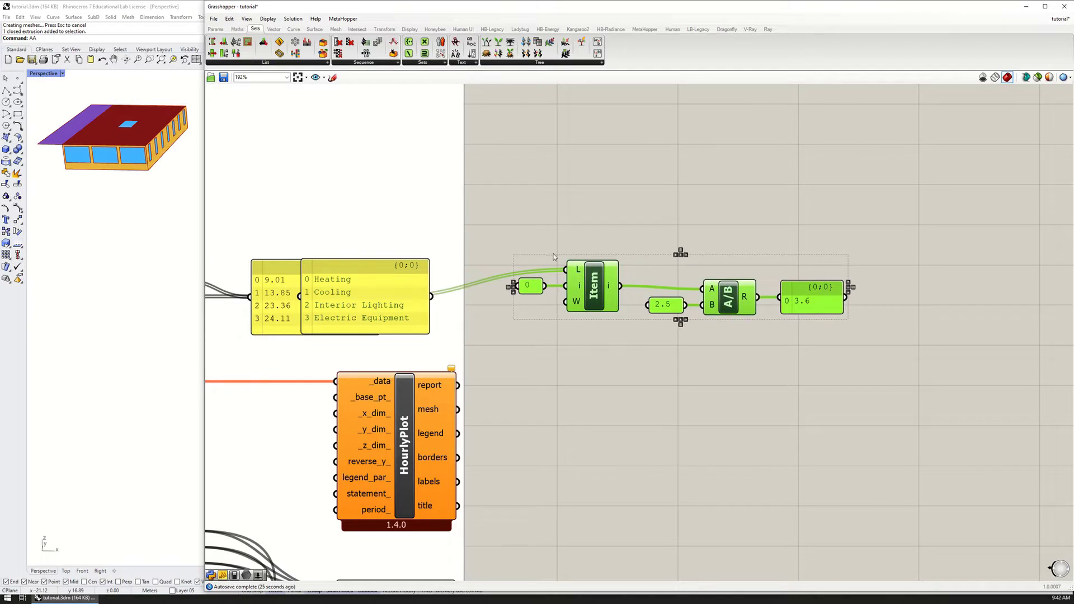
Duplicate the heating calculation below the original and set its index to 1 for Cooling.
{"action": "key", "text": "ctrl+c"}
{"action": "key", "text": "ctrl+v"}
{"action": "left_click_drag", "start_coordinate": [602, 291], "coordinate": [594, 350]}
{"action": "left_click", "coordinate": [563, 419]}
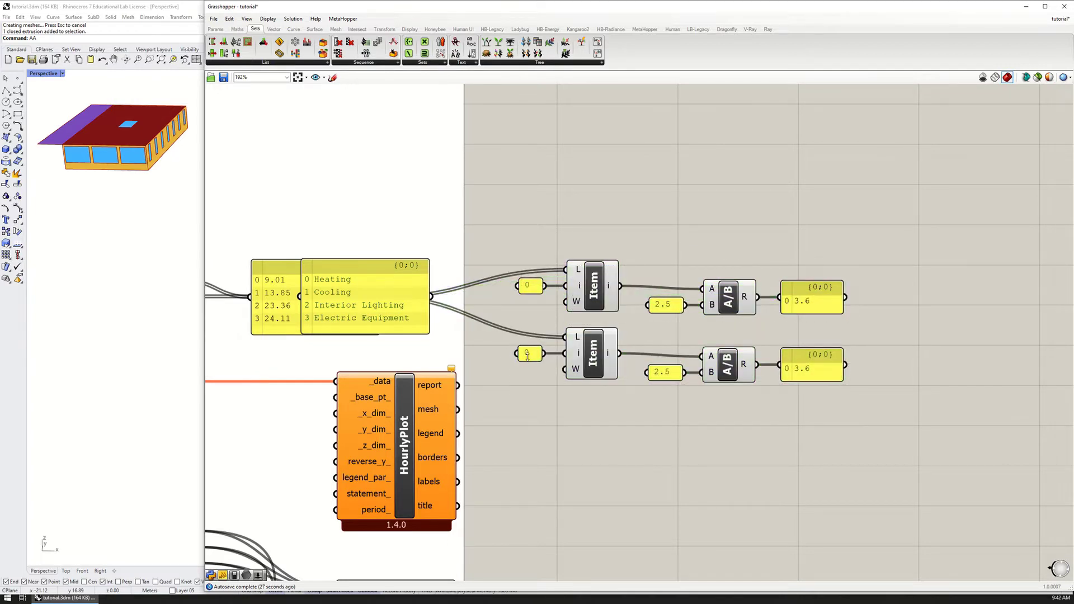
{"action": "double_click", "coordinate": [528, 353]}
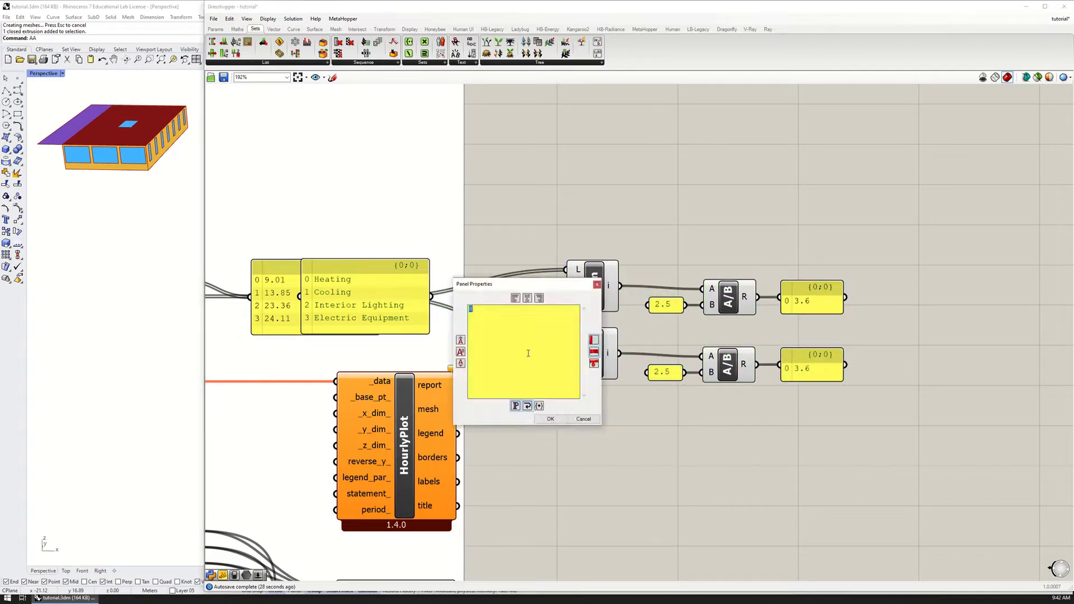
{"action": "left_click", "coordinate": [550, 419]}
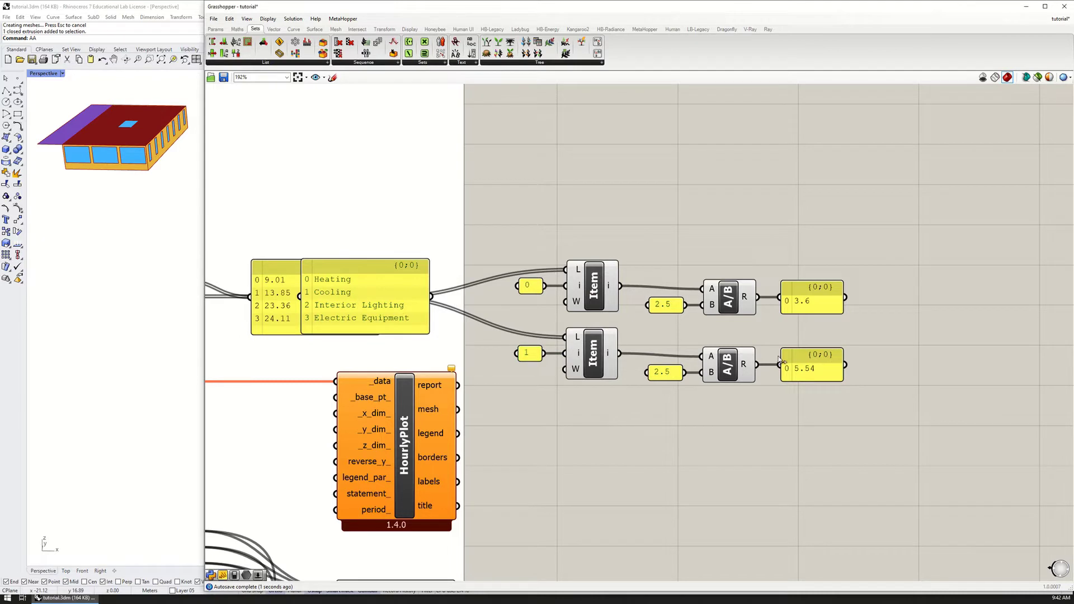
Set the copy's divisor to 4.5, giving a cooling result of 3.08.
{"action": "double_click", "coordinate": [674, 372]}
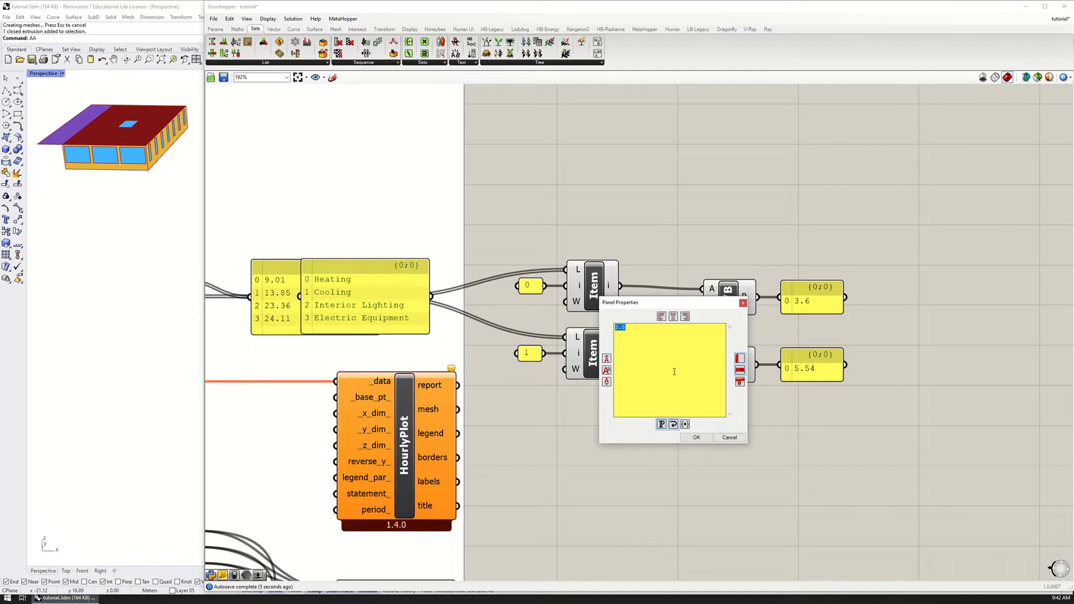
{"action": "type", "text": "4.5"}
{"action": "left_click", "coordinate": [702, 438]}
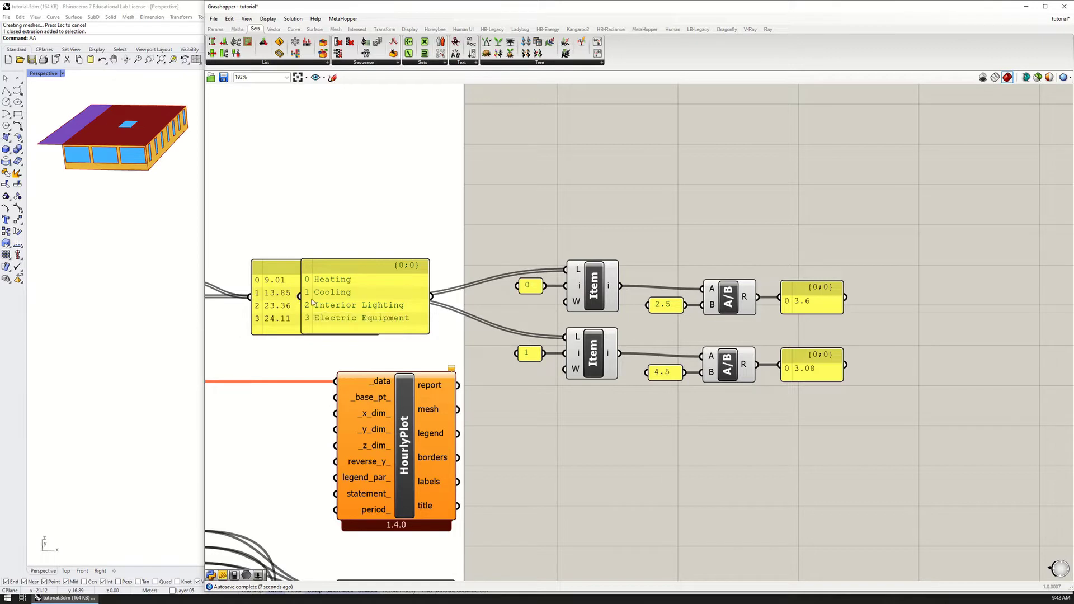
{"action": "left_click_drag", "start_coordinate": [819, 371], "coordinate": [820, 374]}
{"action": "left_click", "coordinate": [805, 404]}
{"action": "right_click_drag", "start_coordinate": [302, 323], "coordinate": [411, 340]}
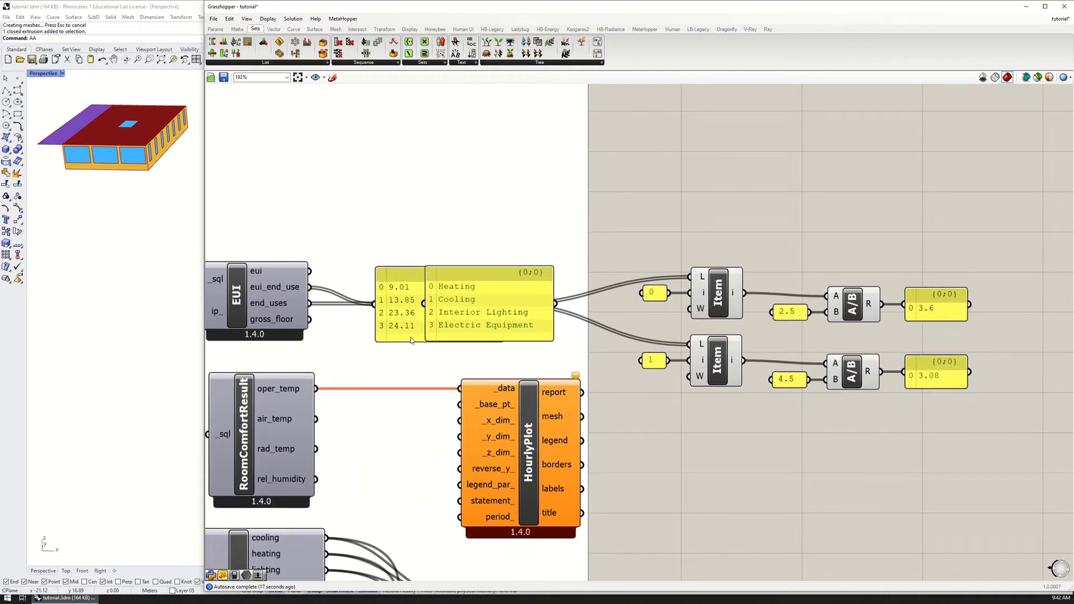
{"action": "right_click_drag", "start_coordinate": [488, 330], "coordinate": [461, 294]}
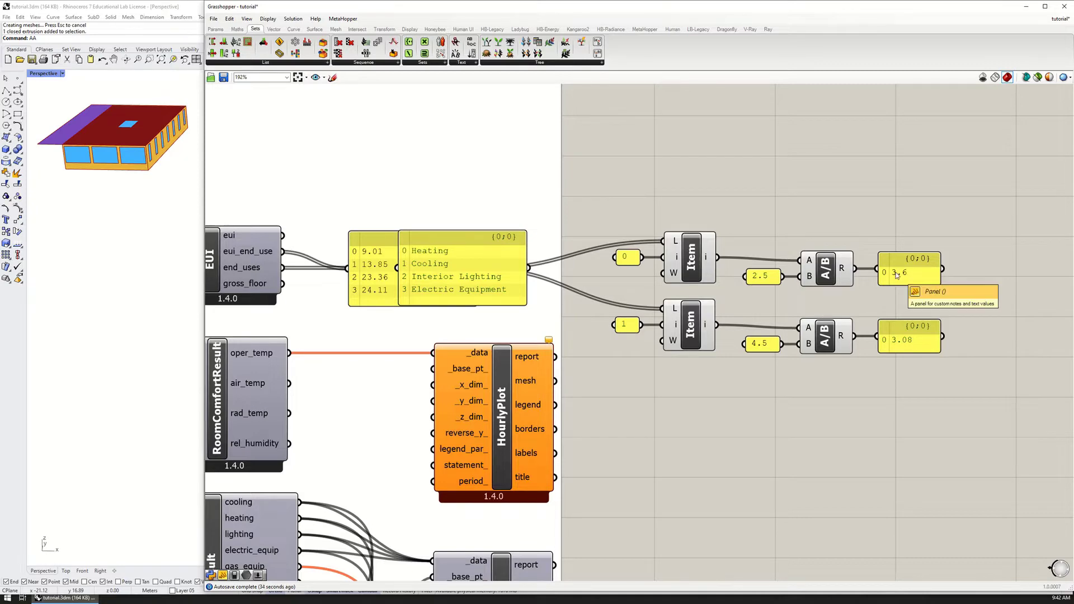
Zoom out and pan from the Attributes and Custom Outputs groups to the Setpoint and ProgramType components.
{"action": "scroll", "coordinate": [949, 271], "scroll_direction": "down", "scroll_amount": 2}
{"action": "scroll", "coordinate": [949, 270], "scroll_direction": "down", "scroll_amount": 3}
{"action": "right_click_drag", "start_coordinate": [265, 422], "coordinate": [565, 302]}
{"action": "right_click_drag", "start_coordinate": [386, 302], "coordinate": [459, 299]}
{"action": "right_click_drag", "start_coordinate": [229, 330], "coordinate": [620, 299]}
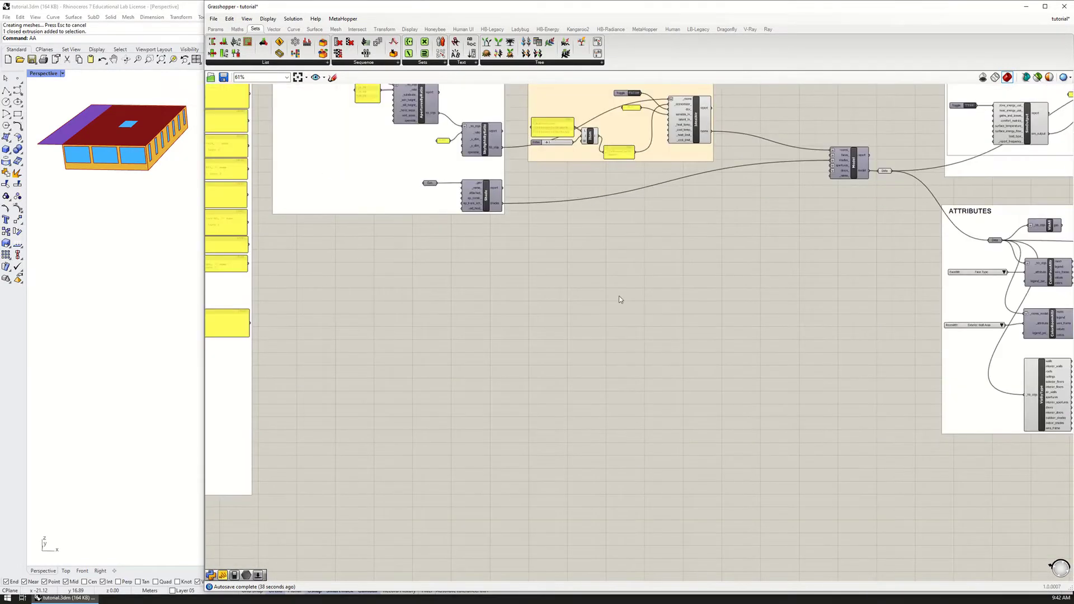
{"action": "right_click_drag", "start_coordinate": [827, 304], "coordinate": [644, 404]}
{"action": "scroll", "coordinate": [679, 372], "scroll_direction": "up", "scroll_amount": 5}
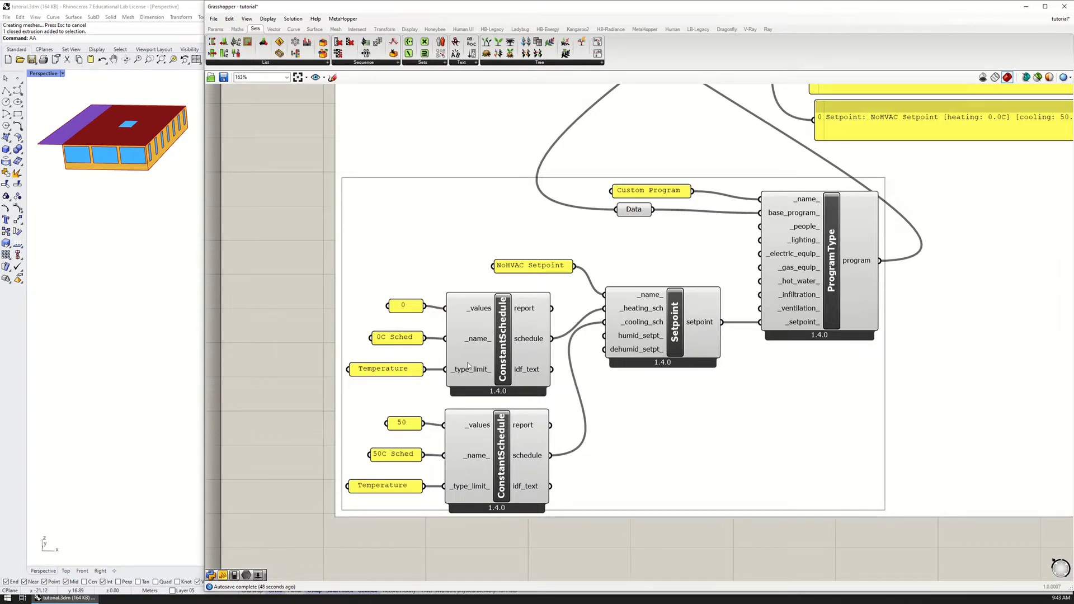
Inspect the 0C heating and 50C cooling constant schedule values and recentre on the schedule group.
{"action": "left_click_drag", "start_coordinate": [400, 307], "coordinate": [400, 307]}
{"action": "left_click_drag", "start_coordinate": [401, 425], "coordinate": [403, 429]}
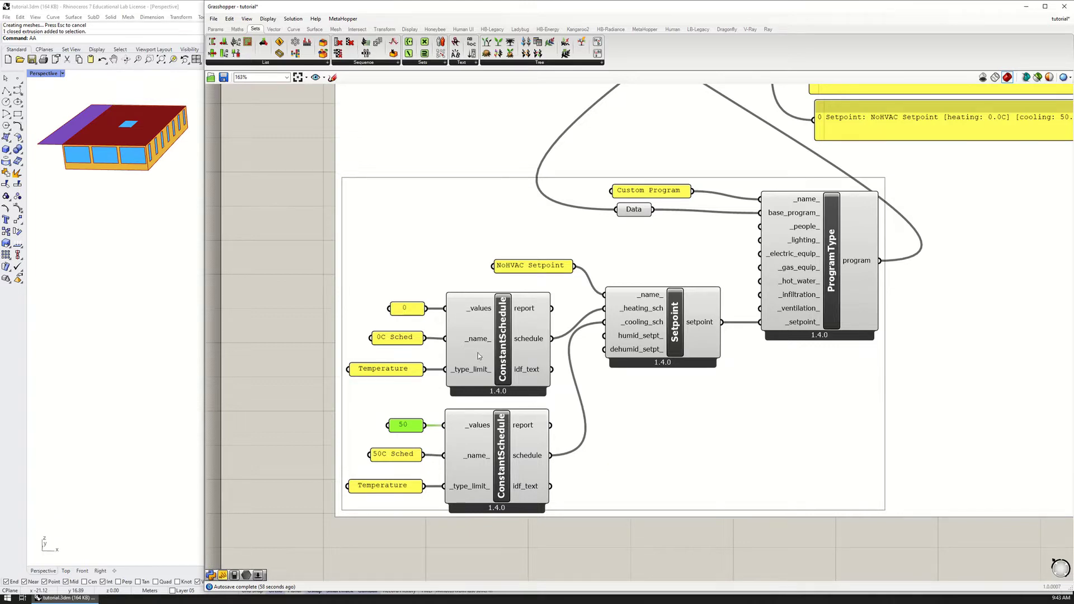
{"action": "right_click_drag", "start_coordinate": [535, 406], "coordinate": [570, 390]}
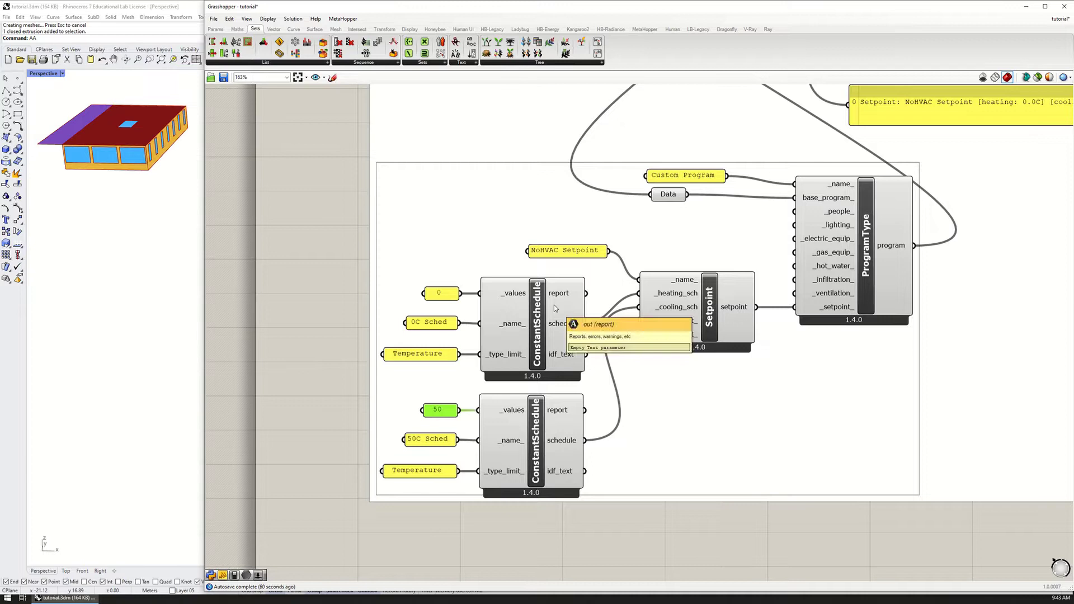
{"action": "scroll", "coordinate": [554, 304], "scroll_direction": "down", "scroll_amount": 2}
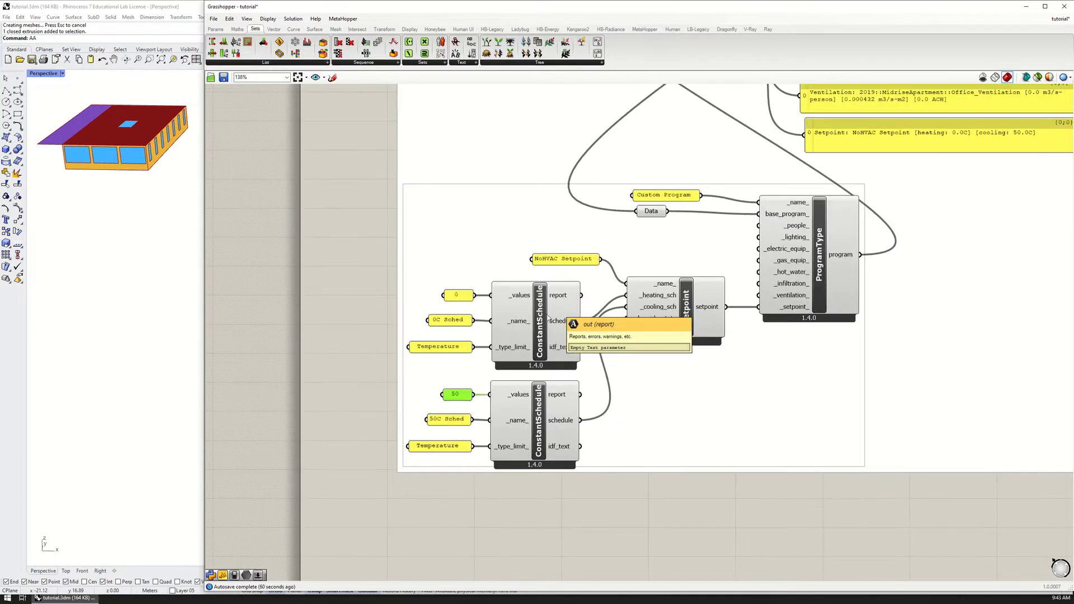
{"action": "right_click_drag", "start_coordinate": [506, 394], "coordinate": [515, 357]}
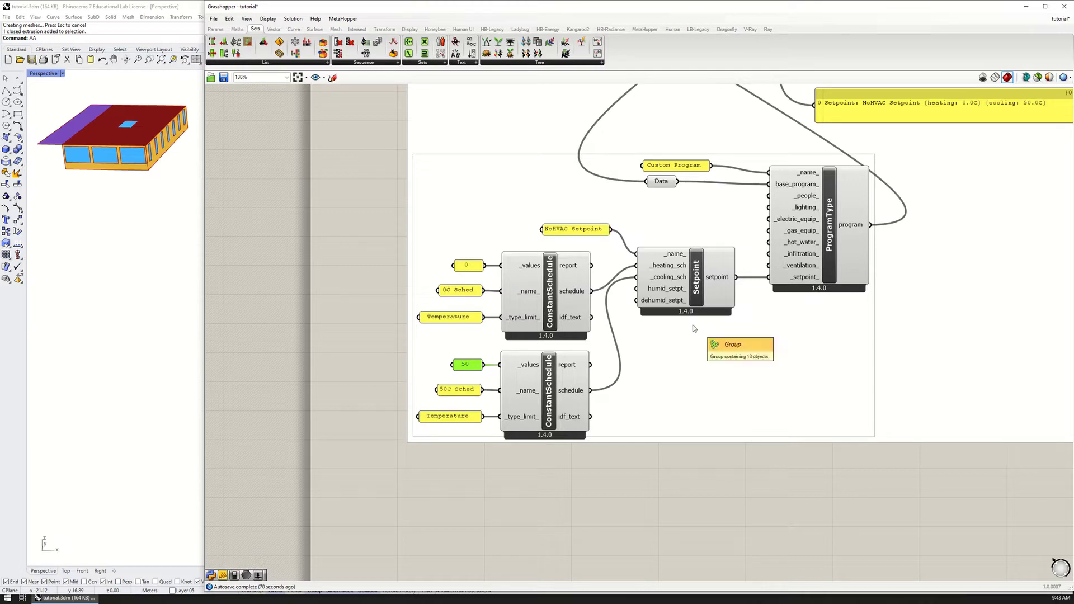
{"action": "scroll", "coordinate": [880, 282], "scroll_direction": "down", "scroll_amount": 3}
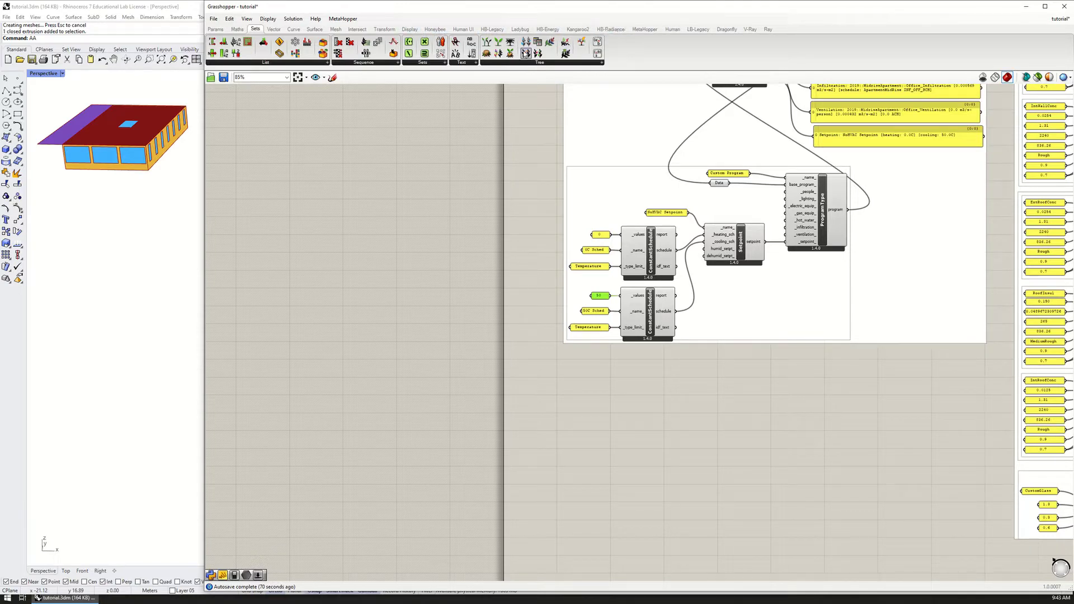
Add an HB Fixed Interval Schedule component below the setpoint group.
{"action": "left_click", "coordinate": [548, 29]}
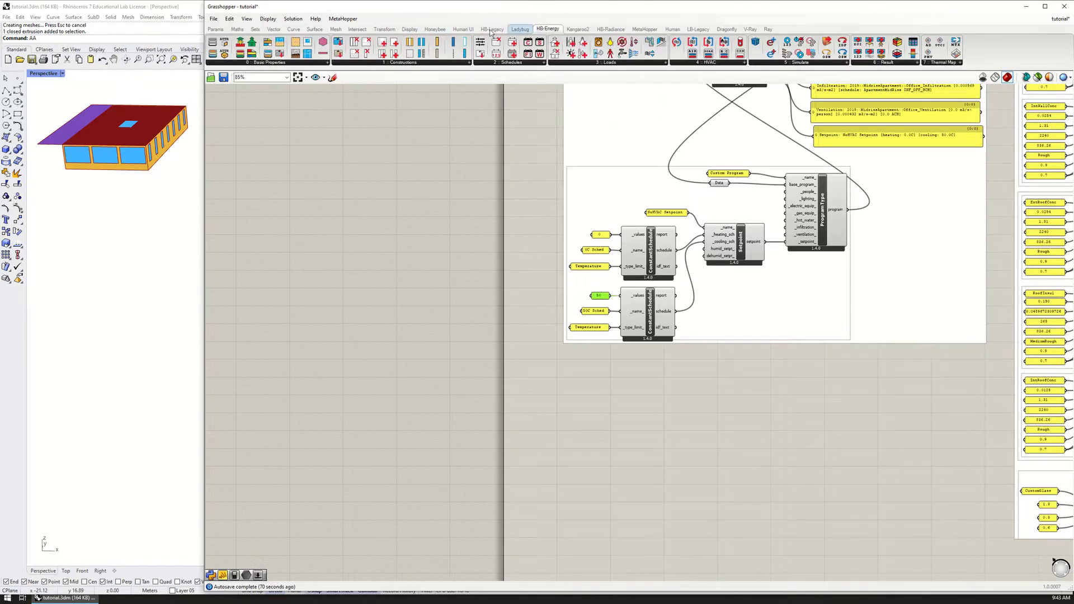
{"action": "left_click", "coordinate": [505, 64]}
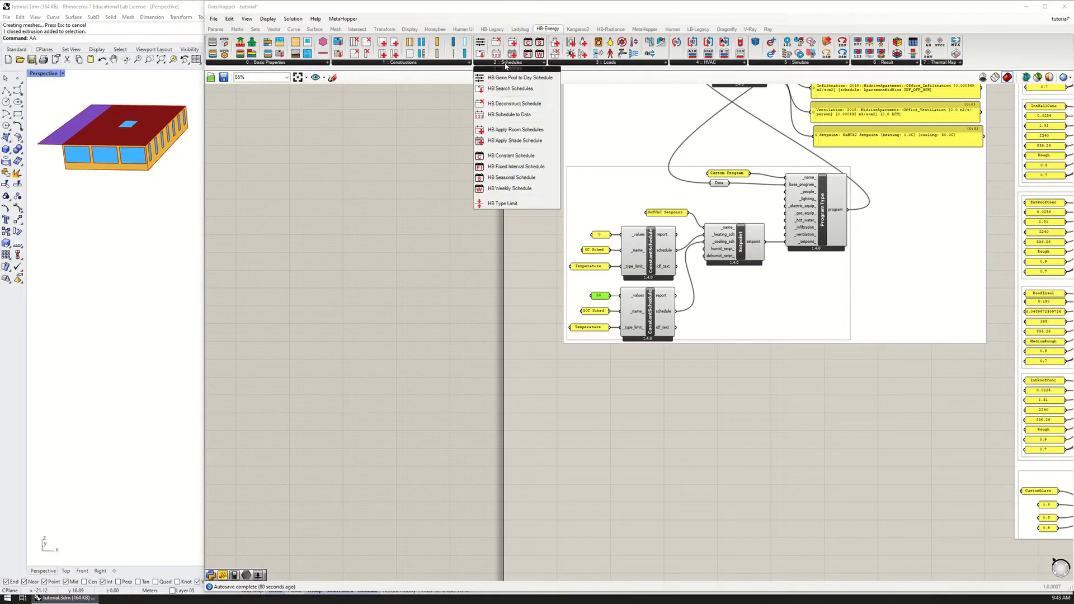
{"action": "left_click", "coordinate": [530, 168]}
{"action": "left_click", "coordinate": [694, 481]}
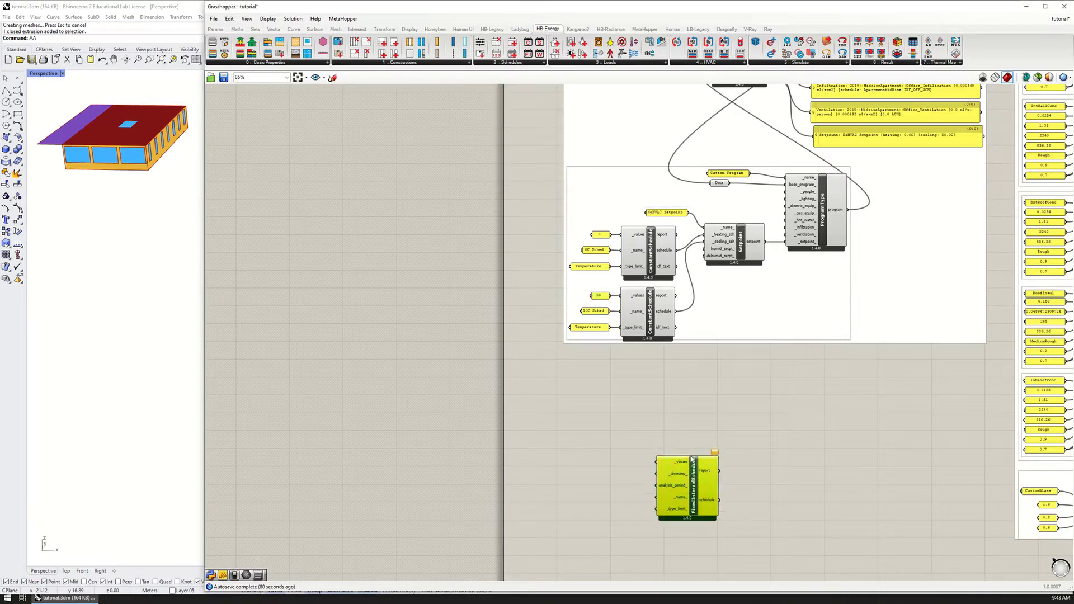
{"action": "left_click_drag", "start_coordinate": [693, 481], "coordinate": [671, 416]}
{"action": "scroll", "coordinate": [671, 417], "scroll_direction": "up", "scroll_amount": 2}
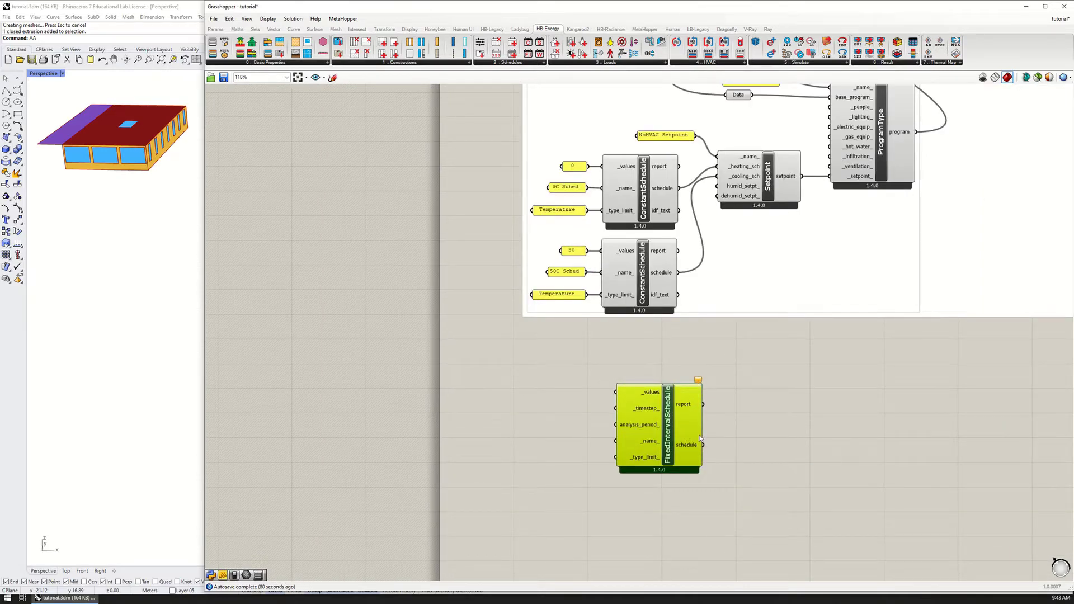
Replace the fixed-interval schedule with an HB Weekly Schedule component.
{"action": "left_click", "coordinate": [509, 64]}
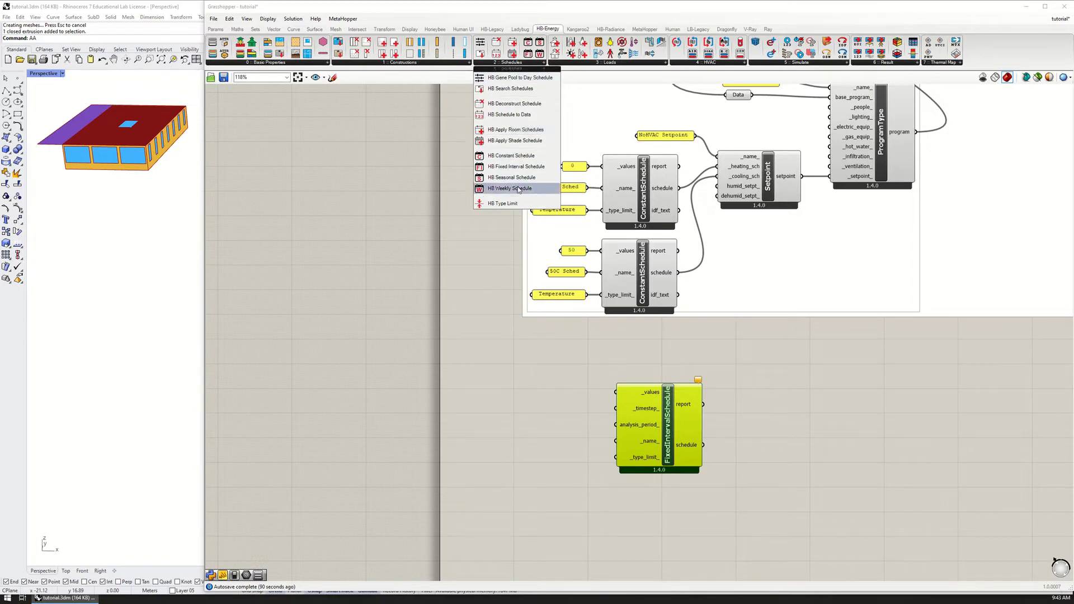
{"action": "left_click_drag", "start_coordinate": [709, 403], "coordinate": [708, 405]}
{"action": "left_click_drag", "start_coordinate": [643, 406], "coordinate": [561, 384]}
{"action": "key", "text": "Delete"}
{"action": "left_click_drag", "start_coordinate": [700, 388], "coordinate": [685, 403]}
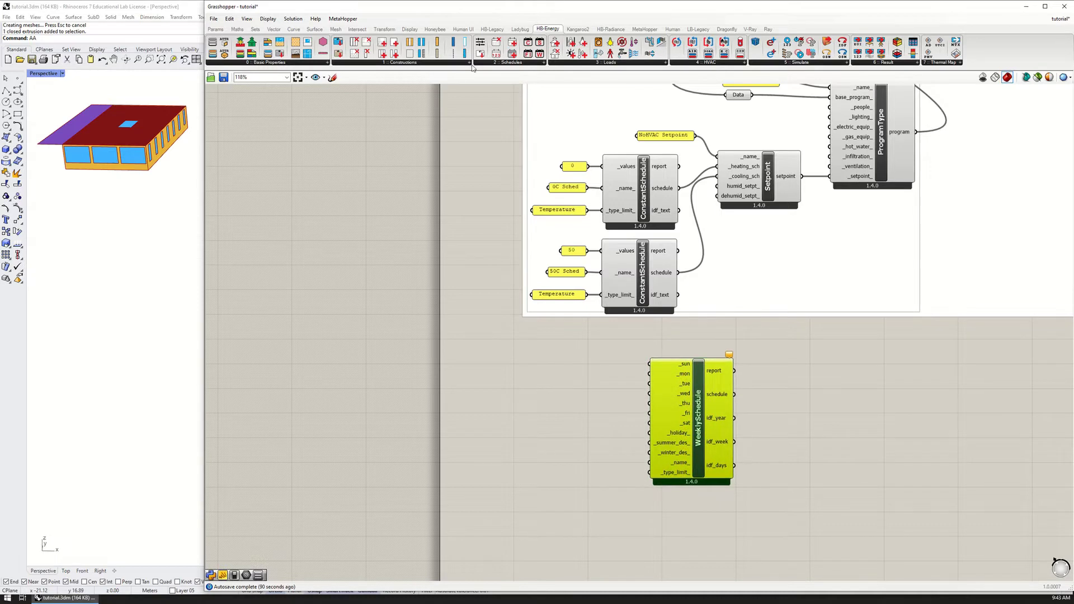
Add an HB Gene Pool to Day Schedule component and a Gene Pool component found by searching 'GENE'.
{"action": "left_click", "coordinate": [501, 63]}
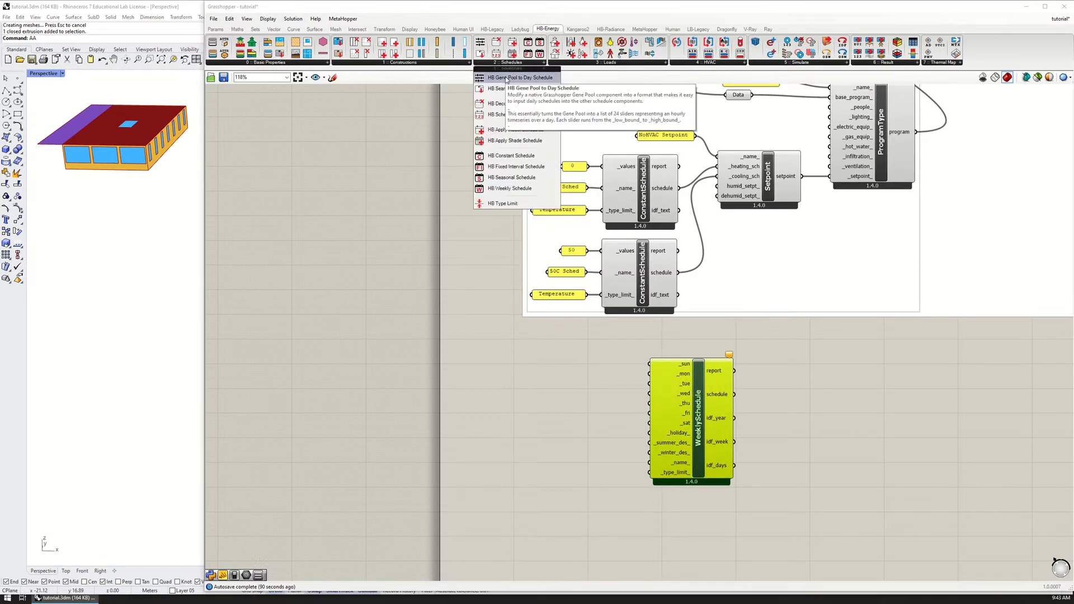
{"action": "left_click_drag", "start_coordinate": [515, 77], "coordinate": [581, 434]}
{"action": "left_click", "coordinate": [485, 406]}
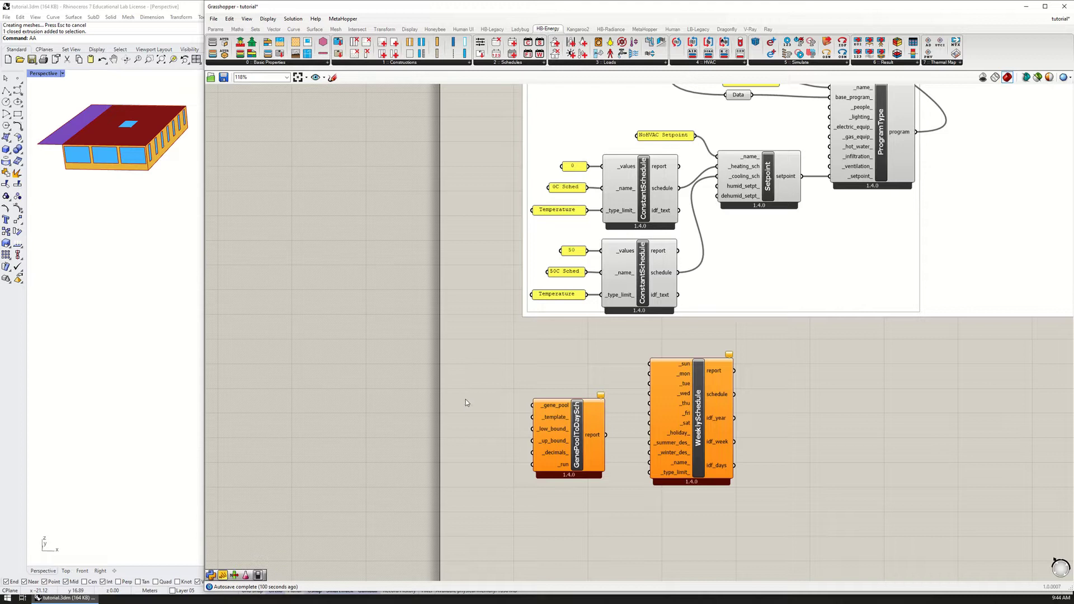
{"action": "double_click", "coordinate": [465, 399]}
{"action": "type", "text": "GENE"}
{"action": "key", "text": "Return"}
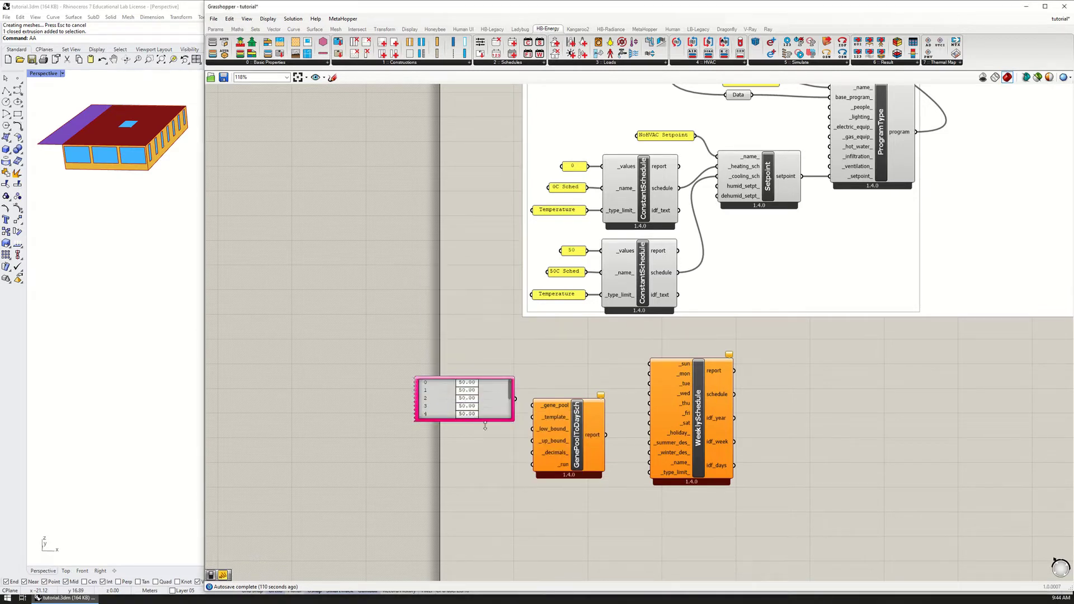
Resize the Gene Pool to display its ten 50.00 values and move it up and left.
{"action": "left_click_drag", "start_coordinate": [488, 420], "coordinate": [483, 533]}
{"action": "left_click_drag", "start_coordinate": [479, 473], "coordinate": [384, 427]}
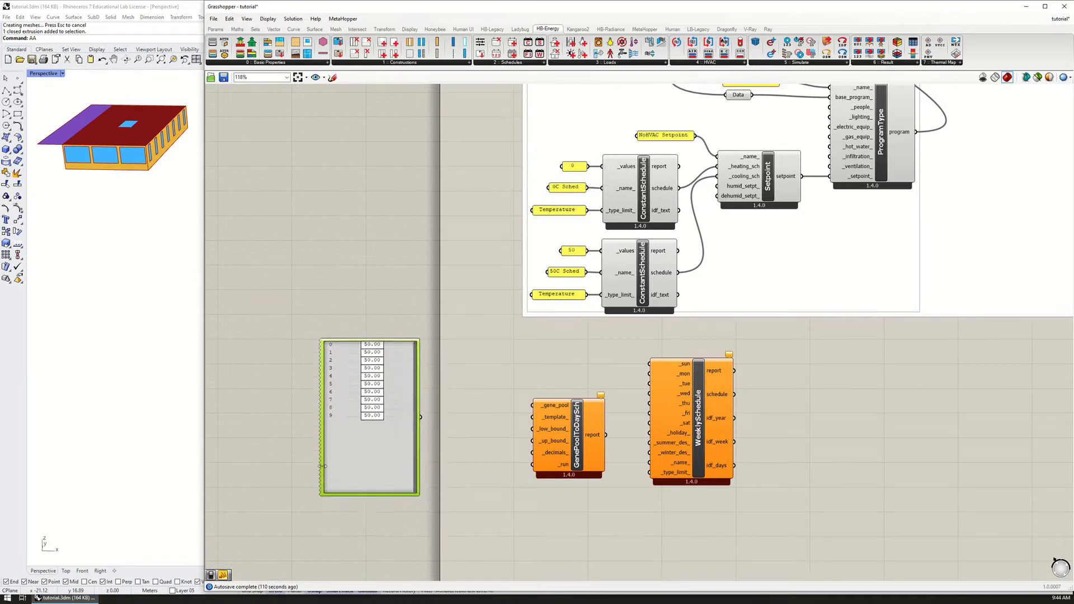
{"action": "left_click_drag", "start_coordinate": [322, 466], "coordinate": [356, 448]}
Wire the Gene Pool output into GenePoolToDaySch's _gene_pool input.
{"action": "scroll", "coordinate": [530, 505], "scroll_direction": "up", "scroll_amount": 2}
{"action": "right_click_drag", "start_coordinate": [530, 505], "coordinate": [559, 488]}
{"action": "left_click", "coordinate": [614, 386]}
{"action": "left_click_drag", "start_coordinate": [613, 386], "coordinate": [615, 389]}
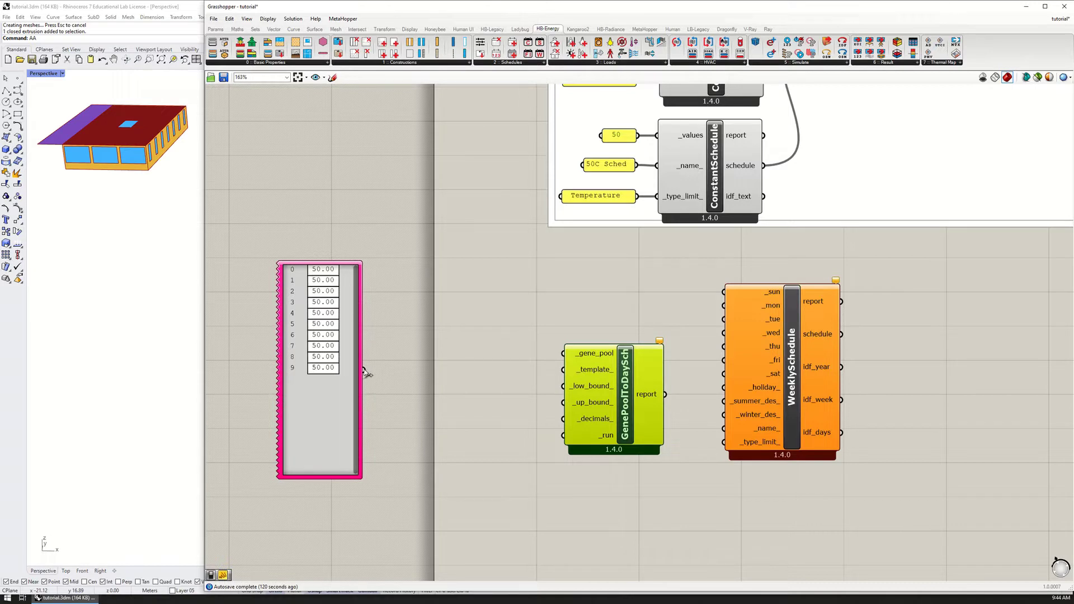
{"action": "left_click_drag", "start_coordinate": [364, 371], "coordinate": [597, 392]}
{"action": "mouse_move", "coordinate": [598, 385]}
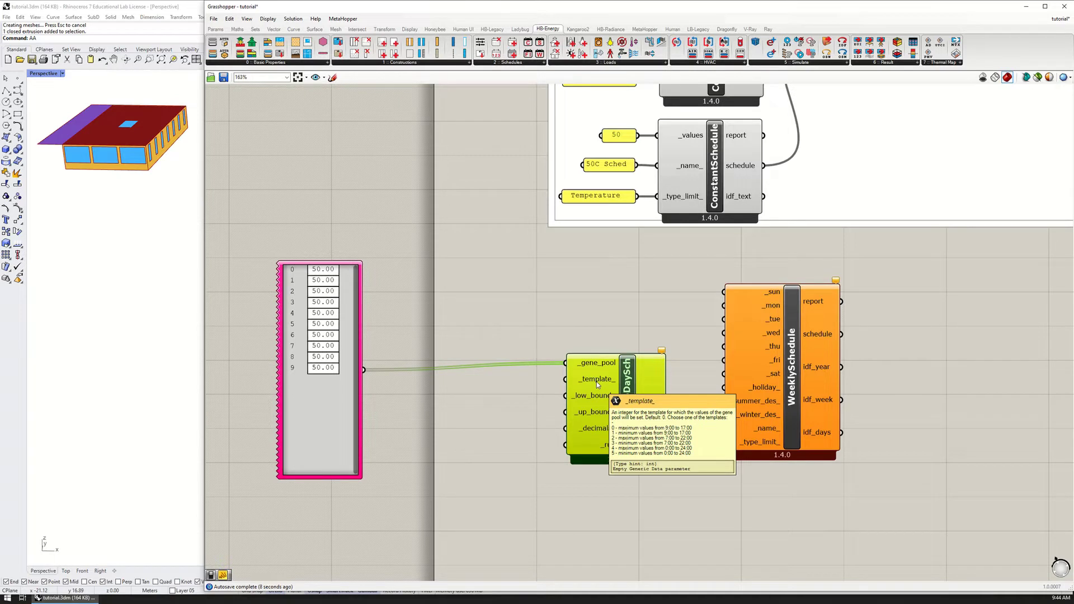
Add a 0 panel wired to _template_ and a duplicate panel holding 20.
{"action": "double_click", "coordinate": [515, 384]}
{"action": "type", "text": "0"}
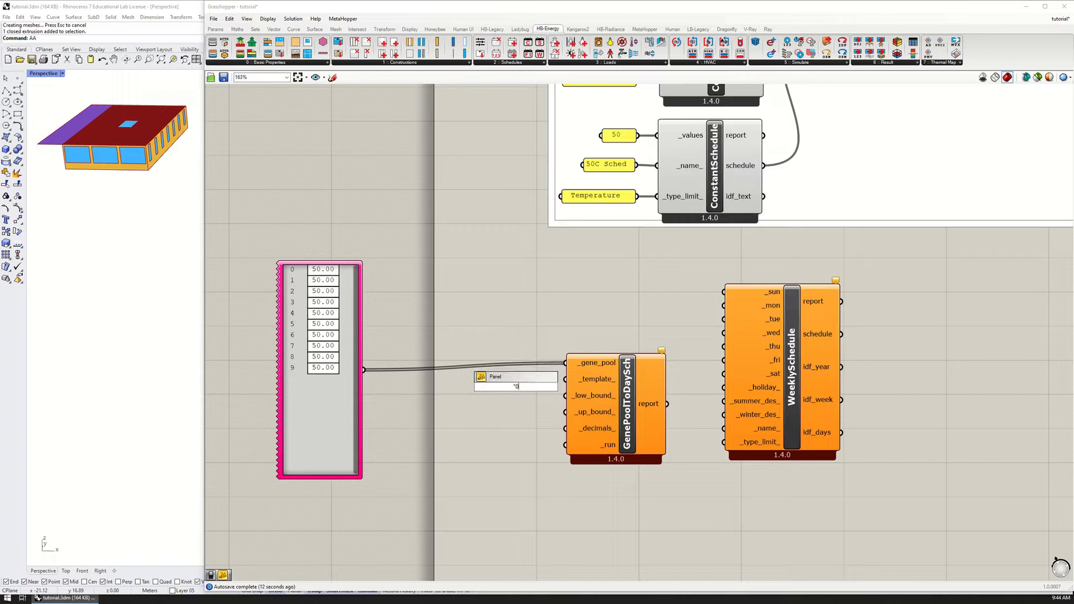
{"action": "key", "text": "Return"}
{"action": "left_click_drag", "start_coordinate": [528, 386], "coordinate": [506, 381]}
{"action": "left_click", "coordinate": [516, 387]}
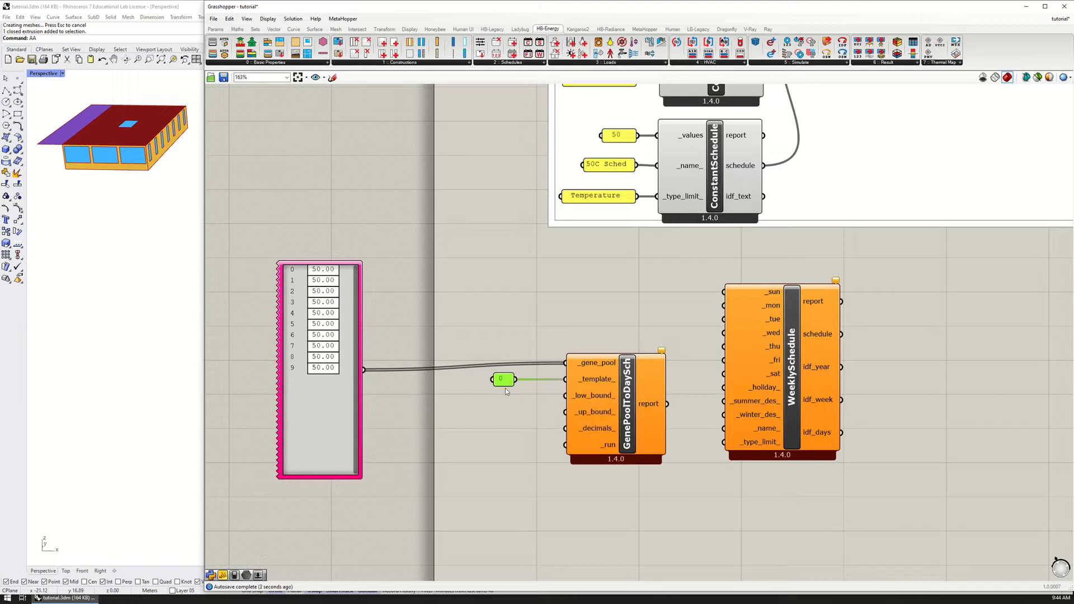
{"action": "left_click_drag", "start_coordinate": [508, 382], "coordinate": [505, 409], "text": "alt"}
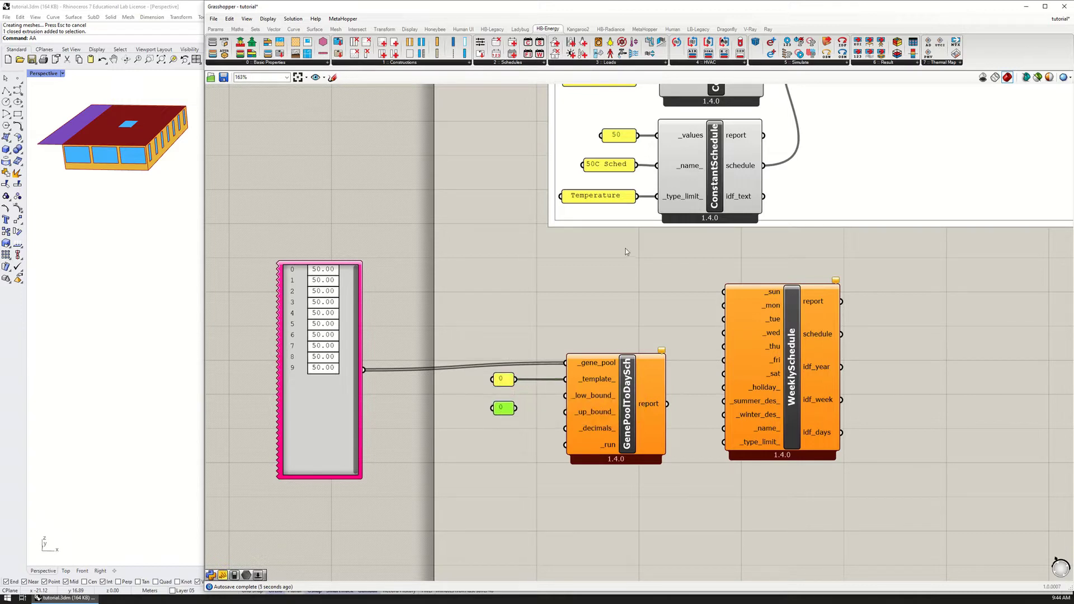
{"action": "double_click", "coordinate": [503, 408]}
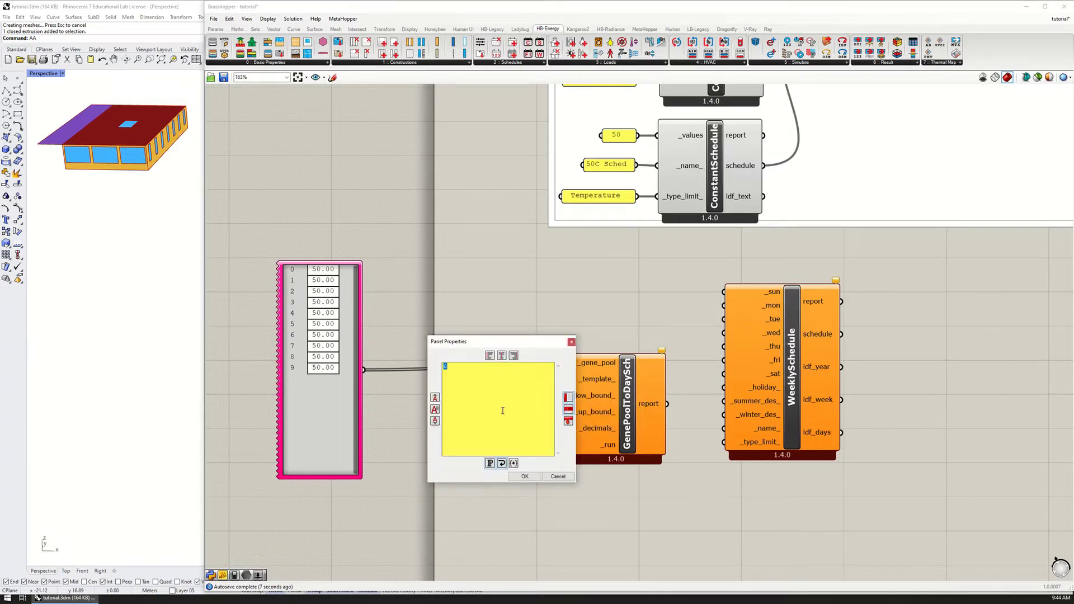
{"action": "left_click", "coordinate": [524, 476]}
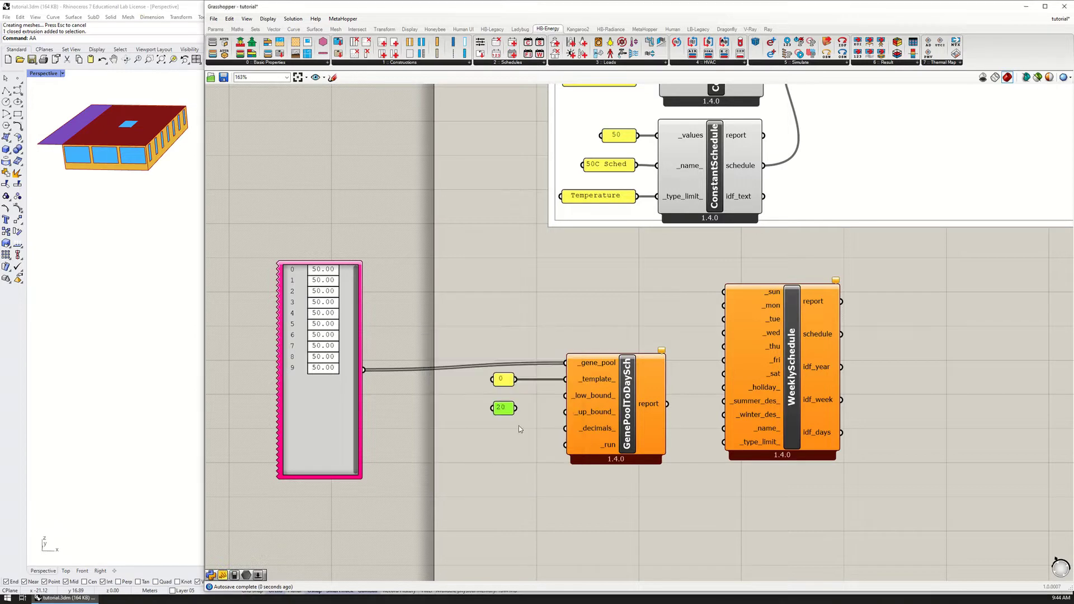
{"action": "left_click_drag", "start_coordinate": [514, 408], "coordinate": [566, 396]}
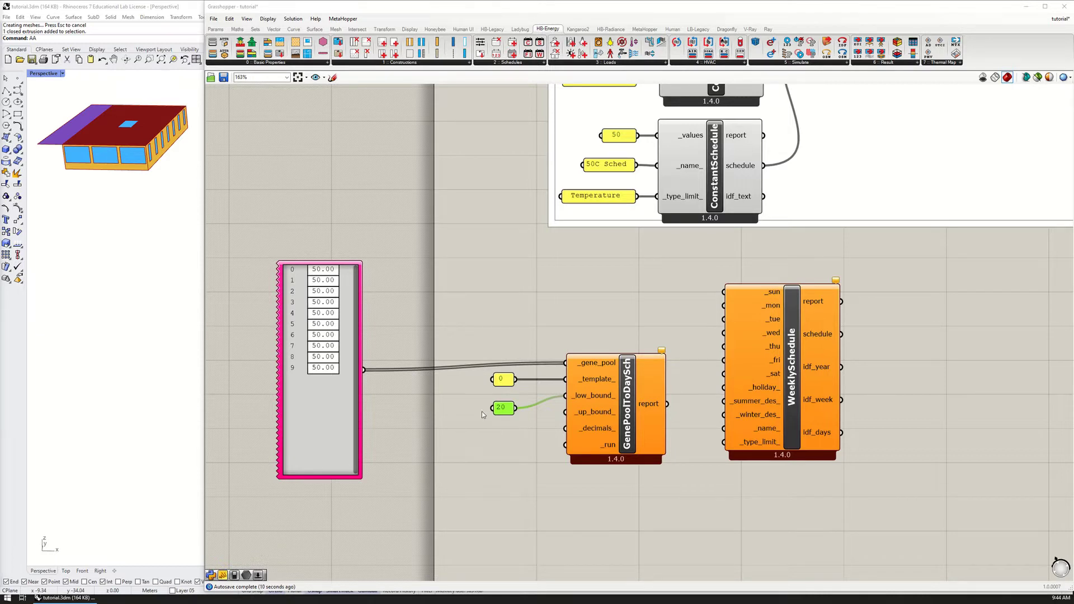
Wire panels 15 and 20 to _low_bound_ and _up_bound_, keep 0 on _template_, and align them.
{"action": "double_click", "coordinate": [507, 380]}
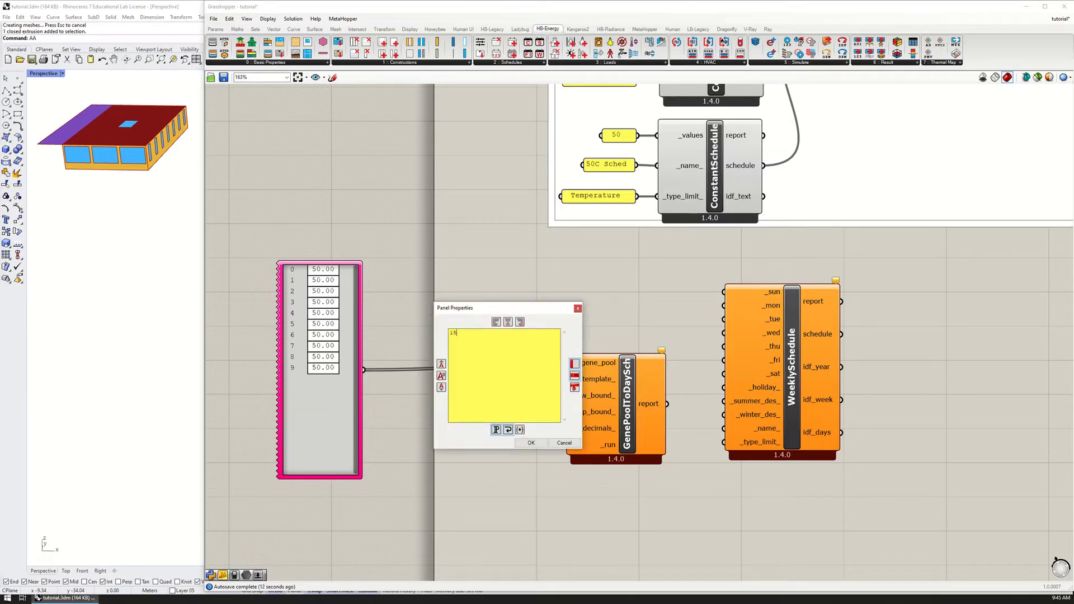
{"action": "left_click", "coordinate": [521, 442]}
{"action": "double_click", "coordinate": [504, 407]}
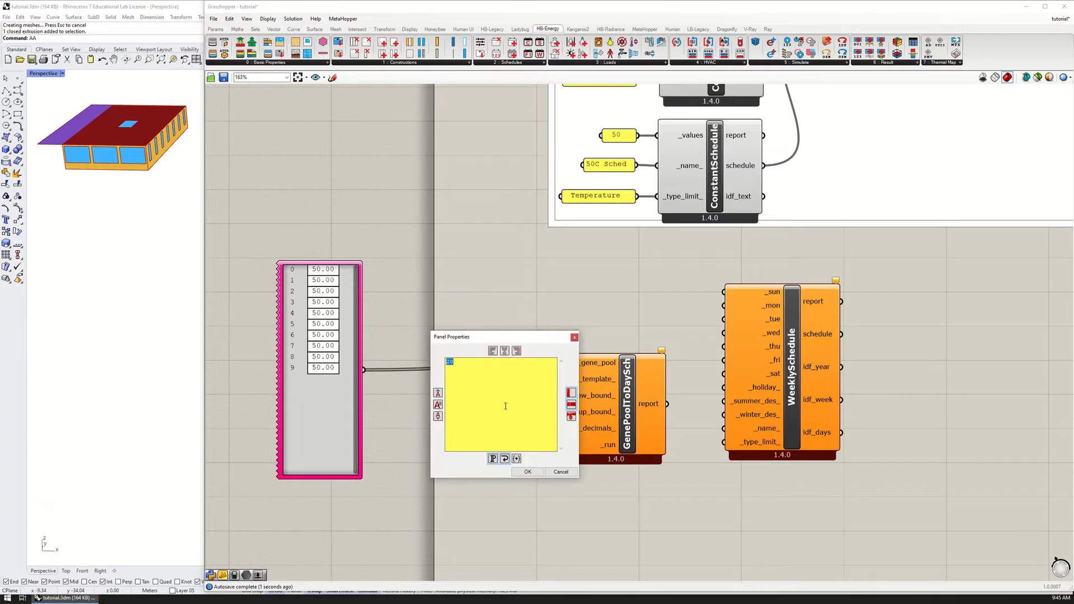
{"action": "left_click", "coordinate": [526, 472]}
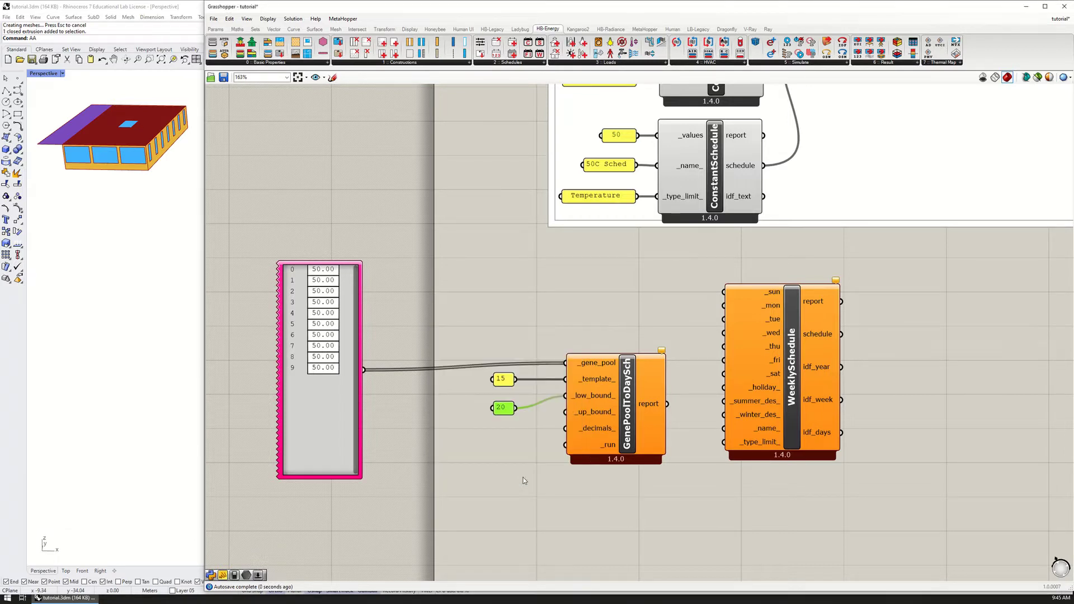
{"action": "left_click_drag", "start_coordinate": [502, 410], "coordinate": [502, 407]}
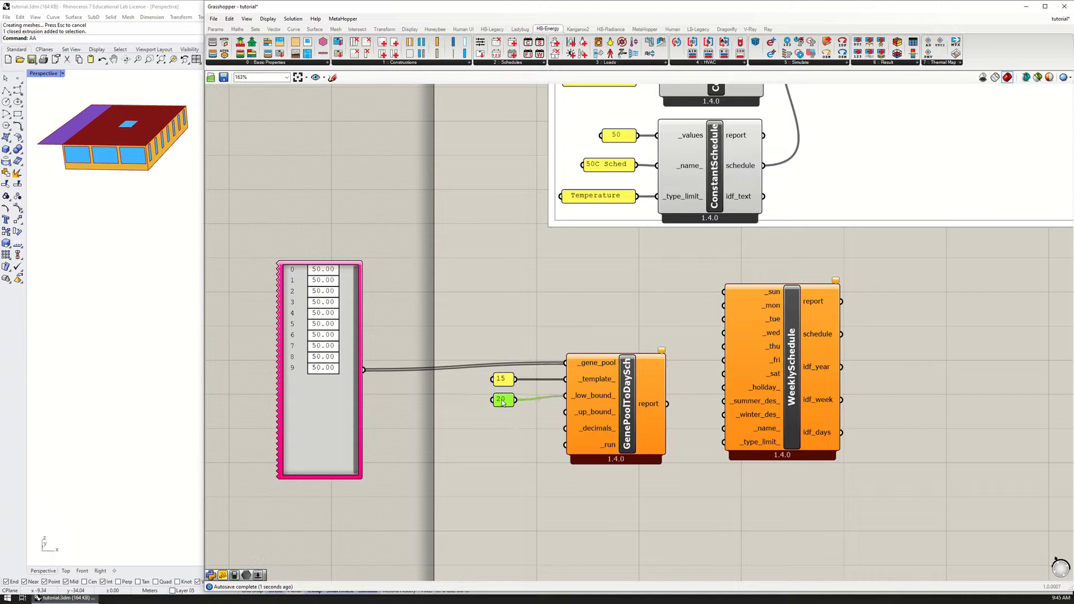
{"action": "left_click_drag", "start_coordinate": [502, 402], "coordinate": [501, 427]}
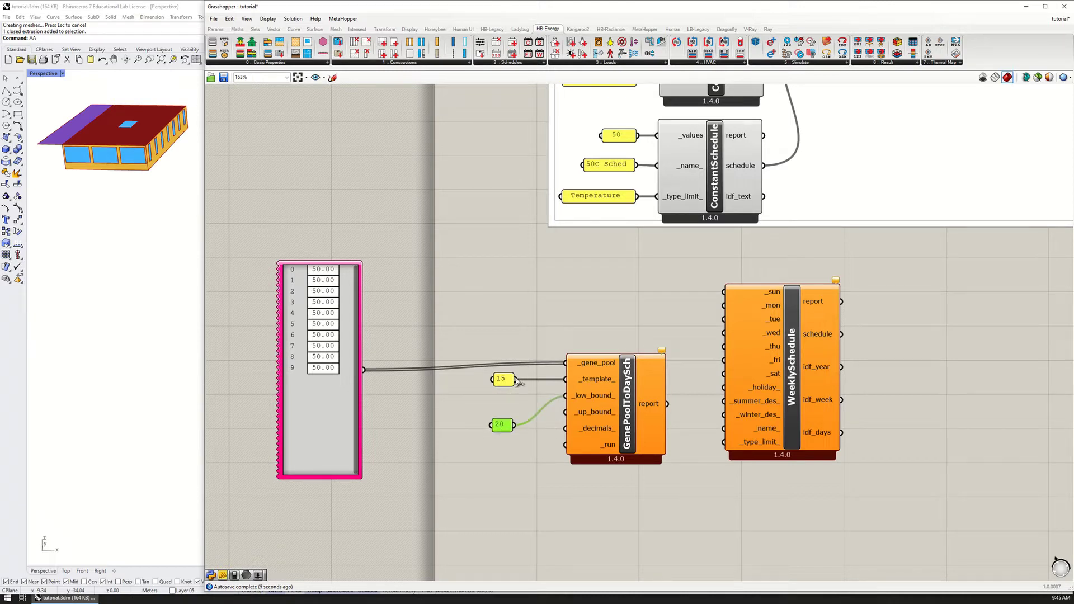
{"action": "left_click_drag", "start_coordinate": [515, 379], "coordinate": [565, 412]}
{"action": "left_click_drag", "start_coordinate": [503, 379], "coordinate": [508, 403]}
{"action": "double_click", "coordinate": [500, 377]}
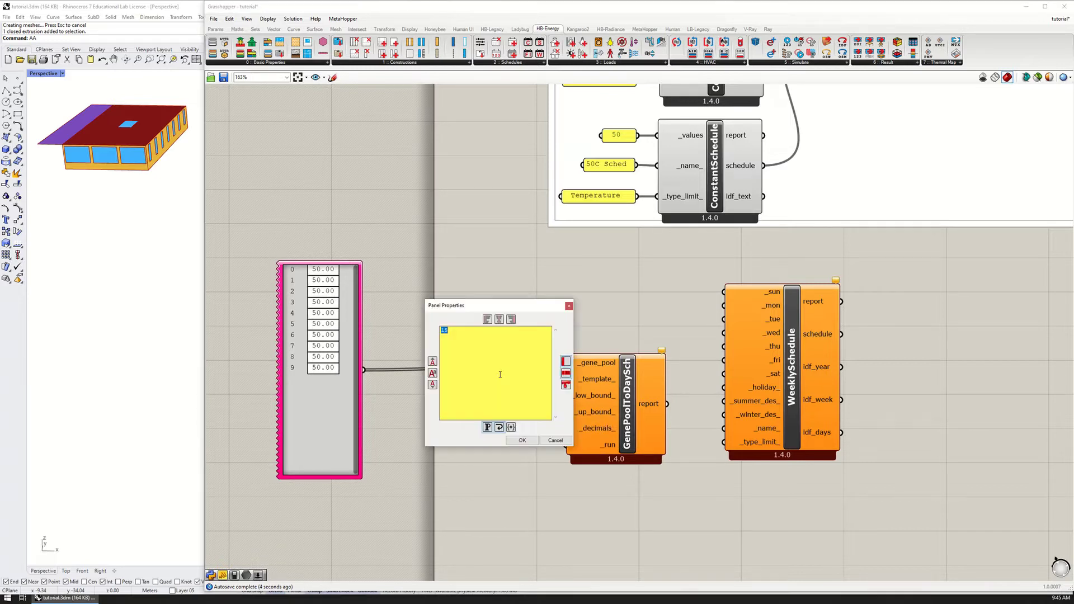
{"action": "left_click", "coordinate": [521, 441]}
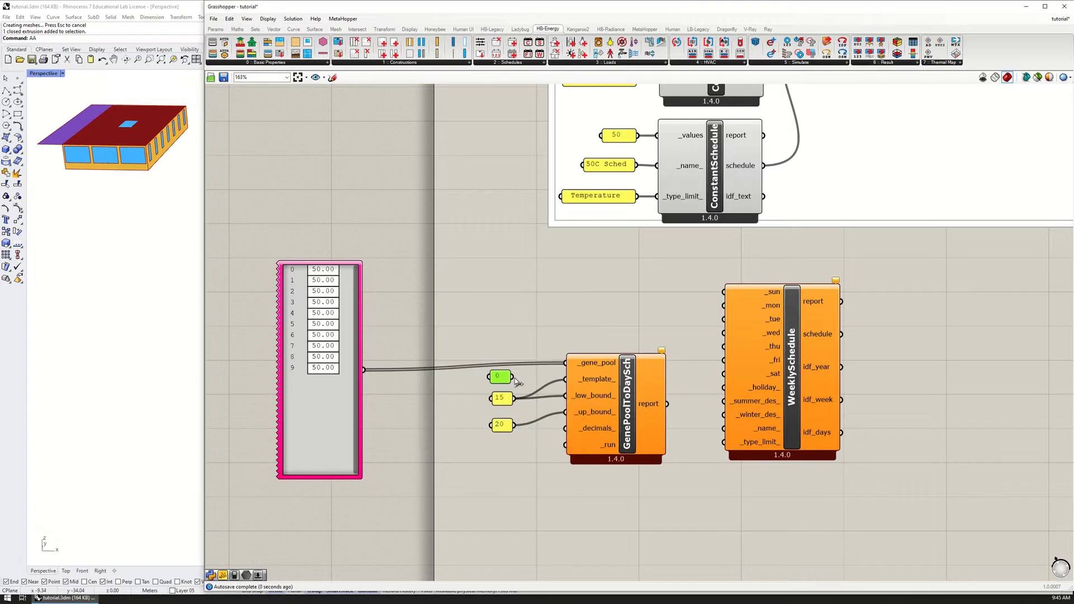
{"action": "left_click", "coordinate": [500, 378]}
{"action": "left_click_drag", "start_coordinate": [508, 381], "coordinate": [504, 381]}
{"action": "left_click_drag", "start_coordinate": [503, 428], "coordinate": [504, 420]}
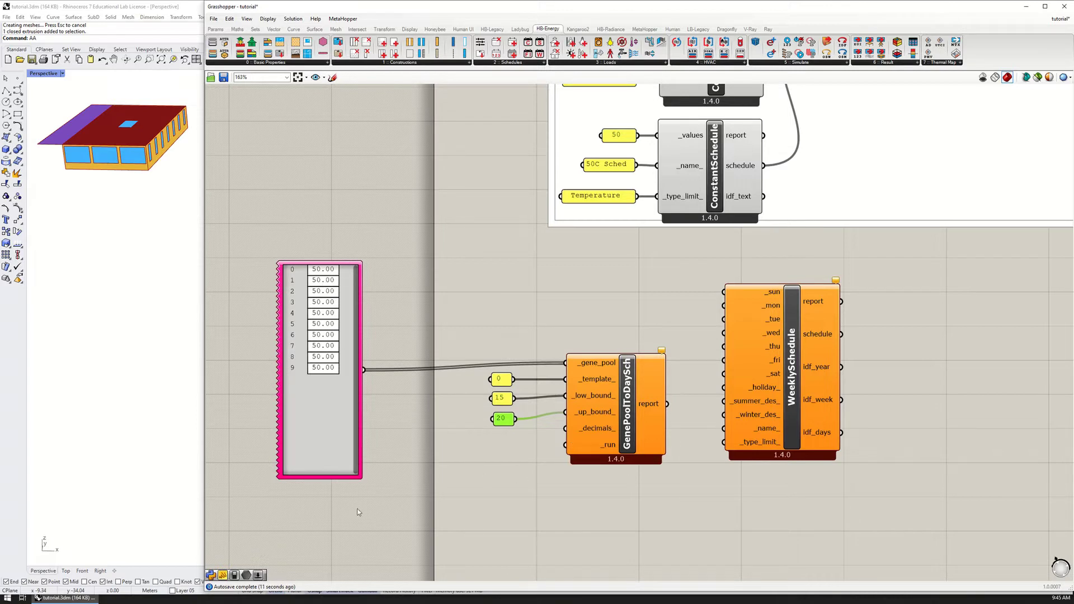
Add a Boolean Toggle on _run and set it True to generate 15/20 values.
{"action": "left_click_drag", "start_coordinate": [235, 575], "coordinate": [564, 445]}
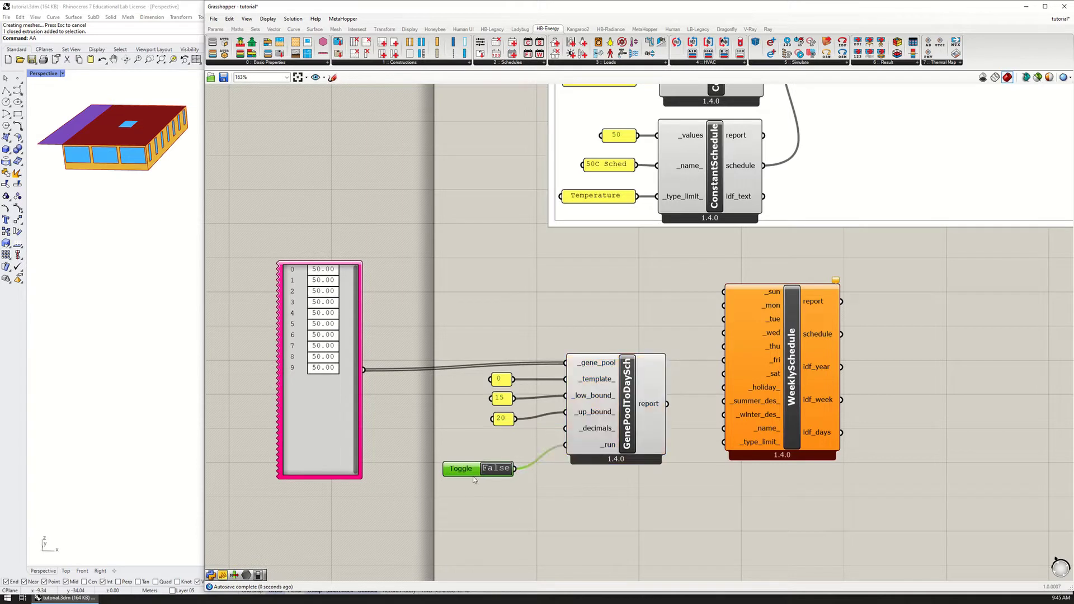
{"action": "left_click_drag", "start_coordinate": [473, 476], "coordinate": [474, 460]}
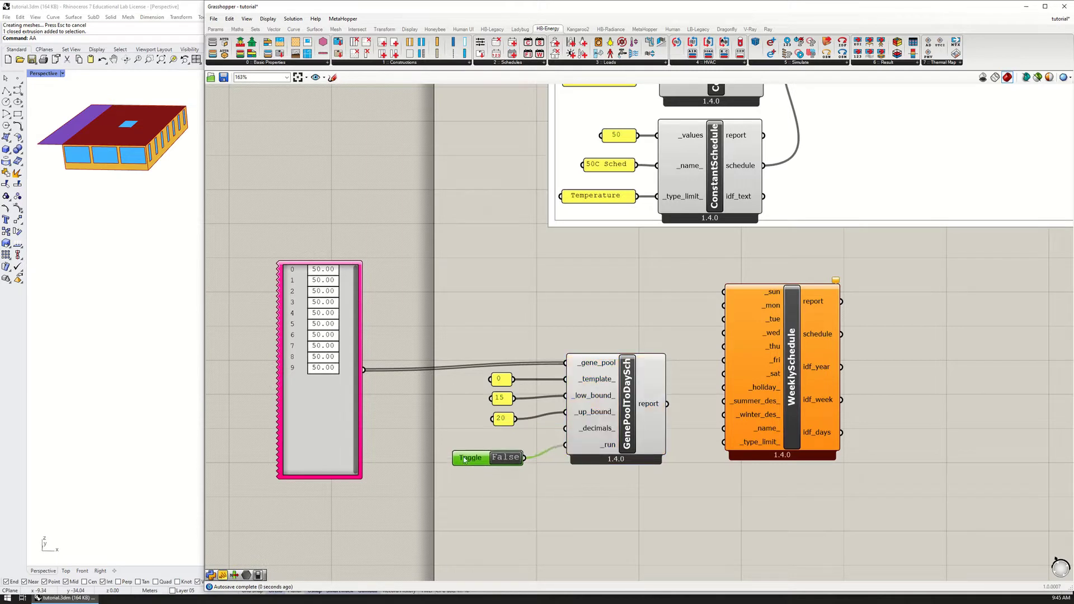
{"action": "double_click", "coordinate": [500, 456]}
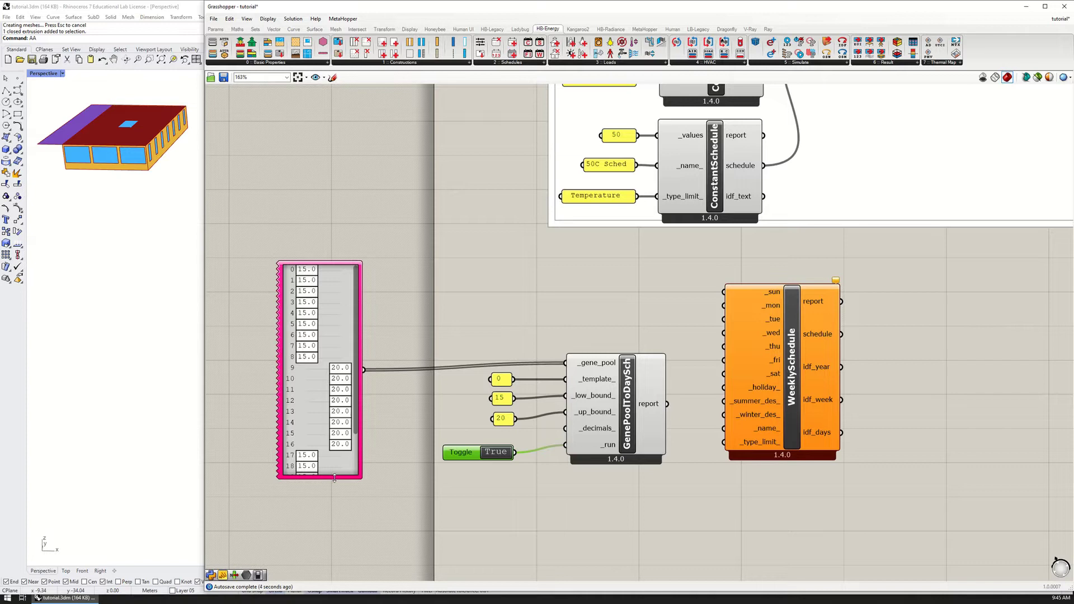
Expand the gene pool to 24 hours and set hours 8–18 to 20.0, leaving others at 15.0.
{"action": "left_click_drag", "start_coordinate": [334, 478], "coordinate": [334, 551]}
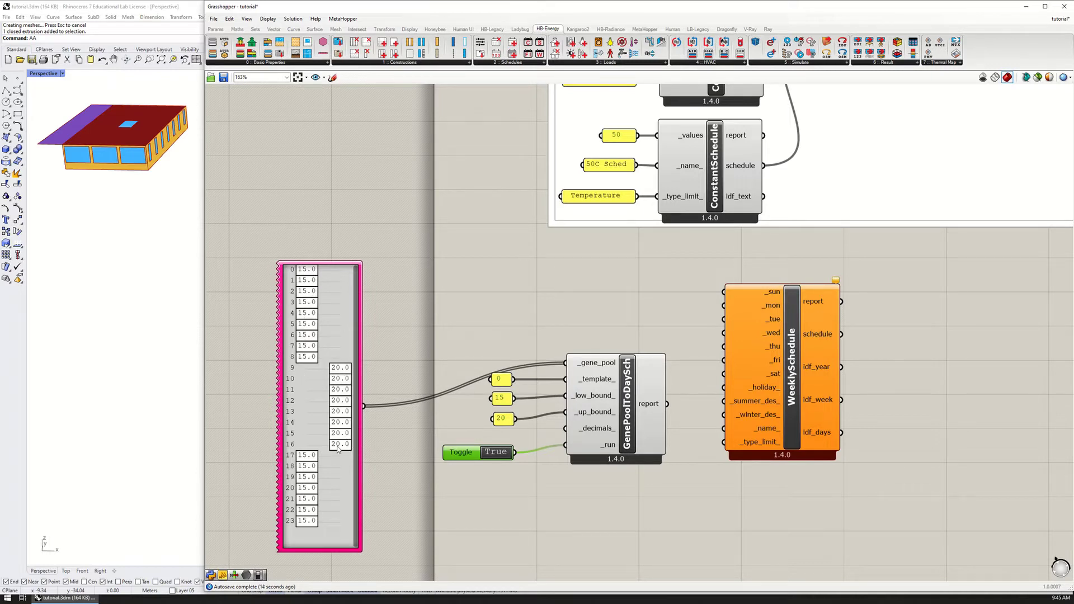
{"action": "mouse_move", "coordinate": [594, 385]}
{"action": "mouse_move", "coordinate": [352, 455]}
{"action": "left_click_drag", "start_coordinate": [306, 456], "coordinate": [359, 472]}
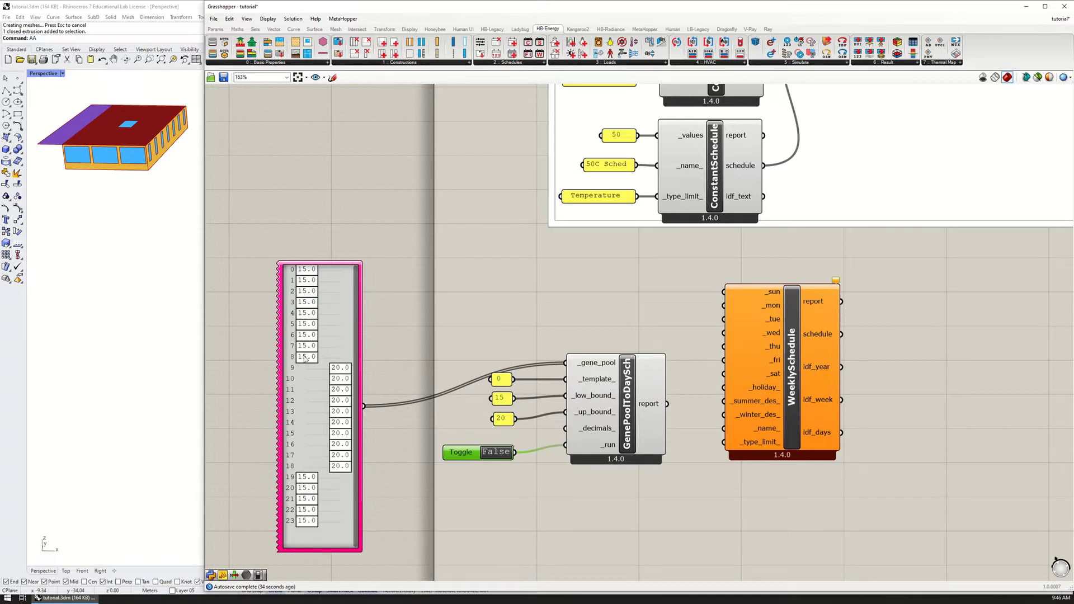
{"action": "left_click_drag", "start_coordinate": [307, 357], "coordinate": [340, 356]}
{"action": "left_click_drag", "start_coordinate": [338, 358], "coordinate": [318, 362]}
{"action": "left_click_drag", "start_coordinate": [322, 360], "coordinate": [360, 364]}
{"action": "left_click_drag", "start_coordinate": [345, 498], "coordinate": [360, 398]}
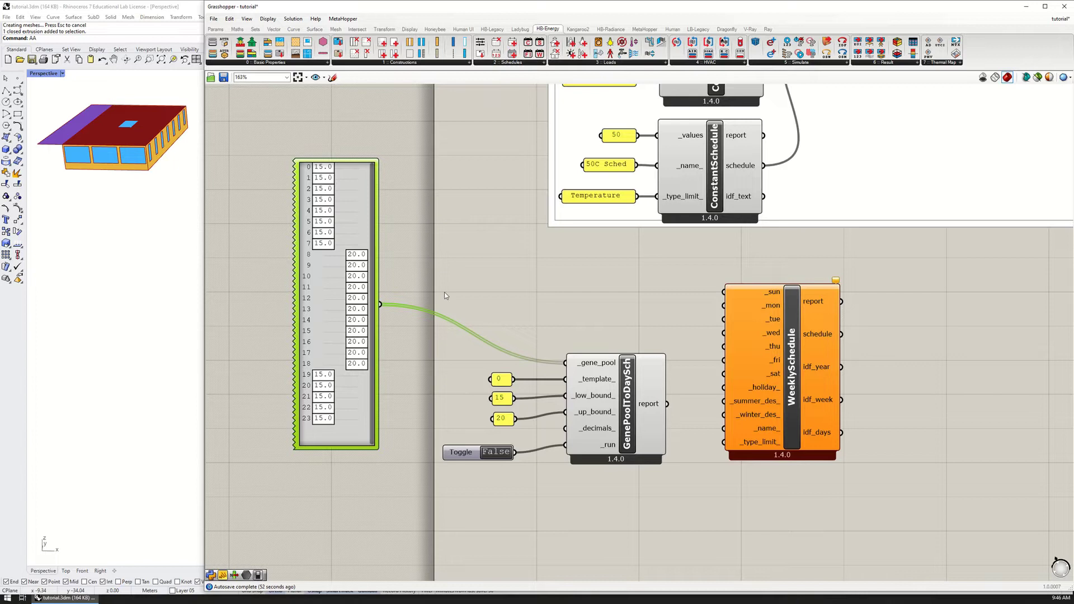
{"action": "left_click_drag", "start_coordinate": [363, 406], "coordinate": [367, 444]}
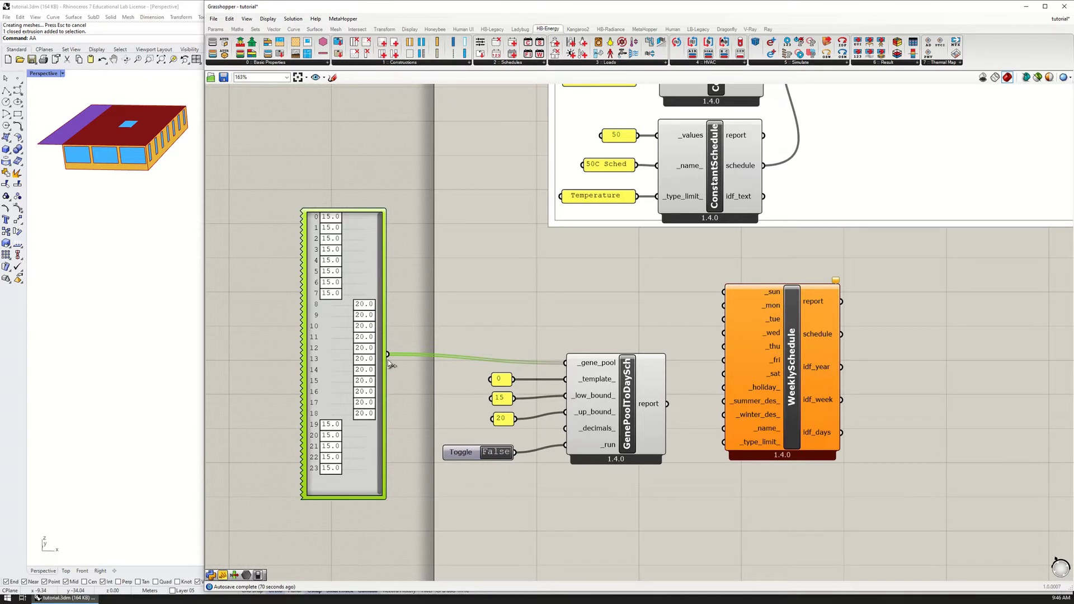
Add a Data parameter via 'DAT' and wire it into WeeklySchedule's day inputs through _sat.
{"action": "double_click", "coordinate": [613, 317]}
{"action": "type", "text": "DATA"}
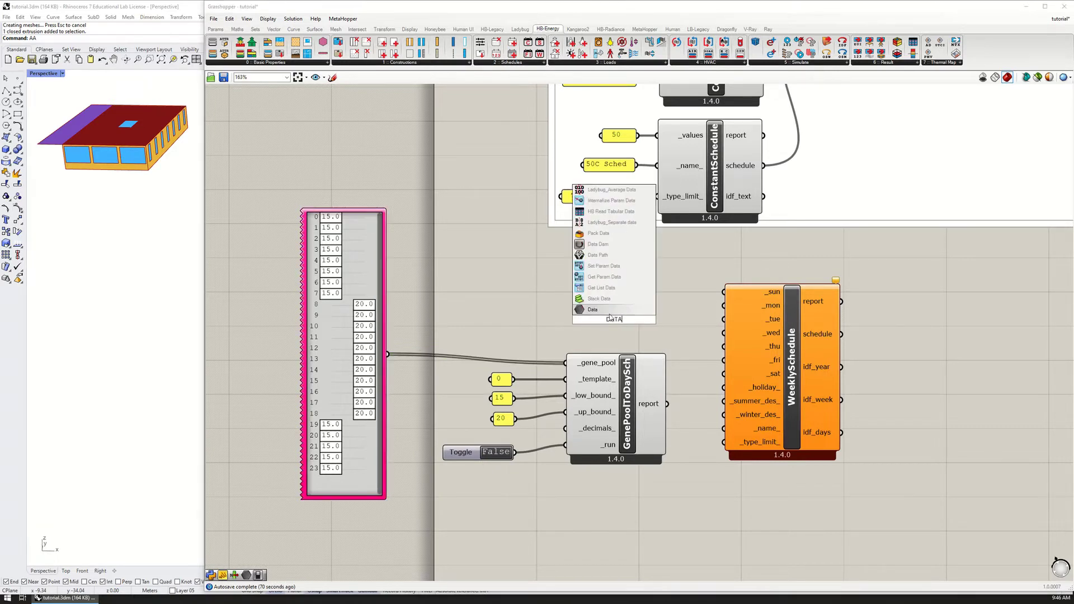
{"action": "key", "text": "Return"}
{"action": "left_click_drag", "start_coordinate": [634, 318], "coordinate": [724, 318]}
{"action": "left_click_drag", "start_coordinate": [654, 326], "coordinate": [724, 333], "text": "shift"}
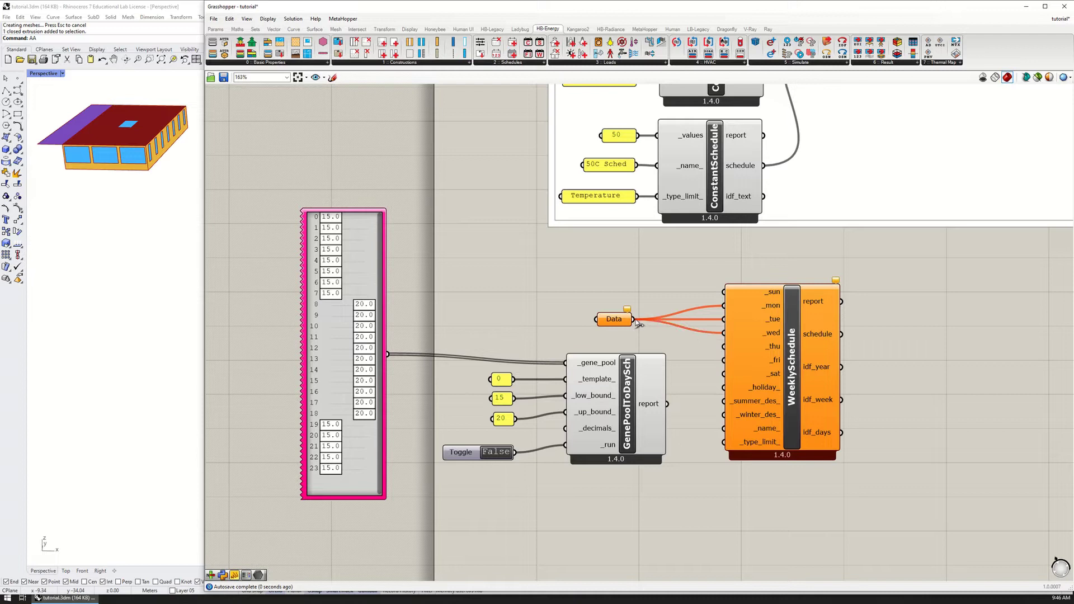
{"action": "left_click_drag", "start_coordinate": [634, 320], "coordinate": [723, 347], "text": "shift"}
{"action": "left_click_drag", "start_coordinate": [634, 321], "coordinate": [723, 360], "text": "shift"}
{"action": "left_click_drag", "start_coordinate": [634, 321], "coordinate": [723, 373], "text": "shift"}
Feed the 15/20 day-schedule panel into the Data relay and paste a duplicate of it.
{"action": "left_click_drag", "start_coordinate": [610, 324], "coordinate": [566, 324]}
{"action": "left_click_drag", "start_coordinate": [386, 354], "coordinate": [620, 335]}
{"action": "left_click", "coordinate": [619, 301]}
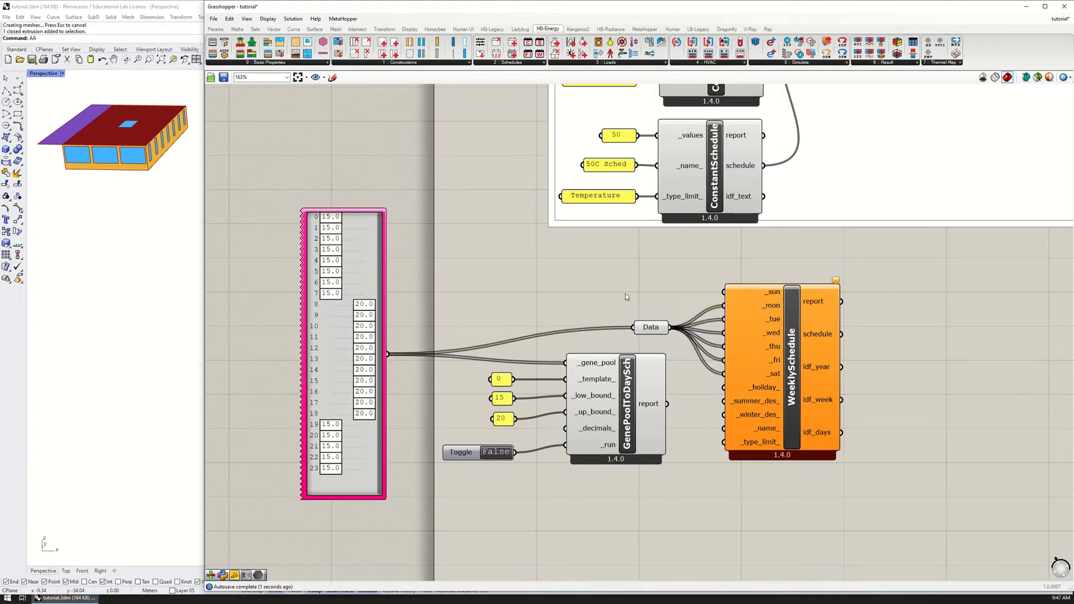
{"action": "right_click_drag", "start_coordinate": [580, 359], "coordinate": [674, 365]}
{"action": "left_click_drag", "start_coordinate": [468, 281], "coordinate": [500, 302]}
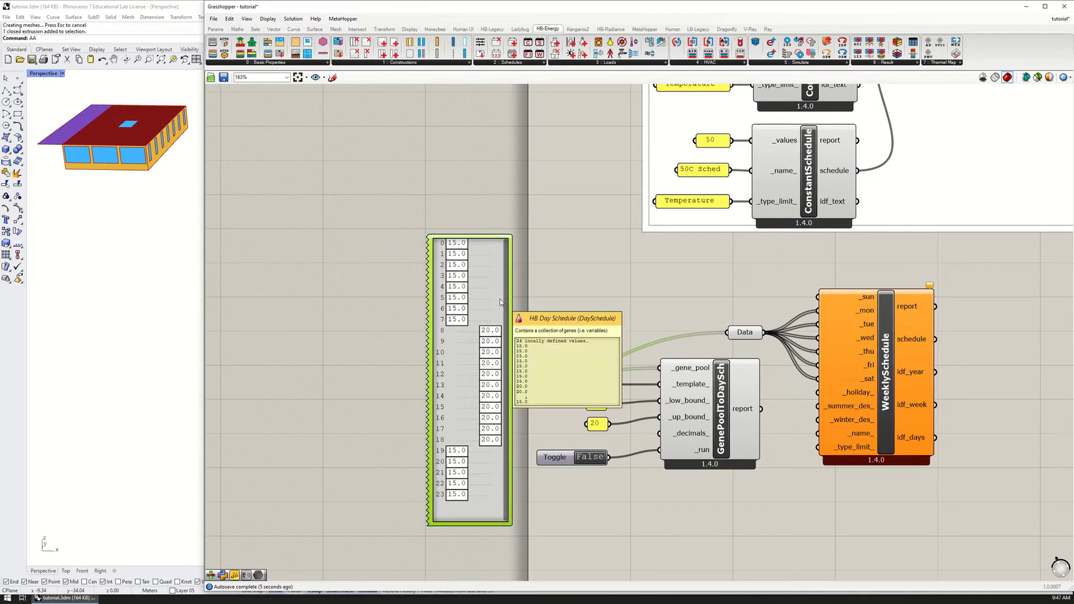
{"action": "key", "text": "ctrl+c"}
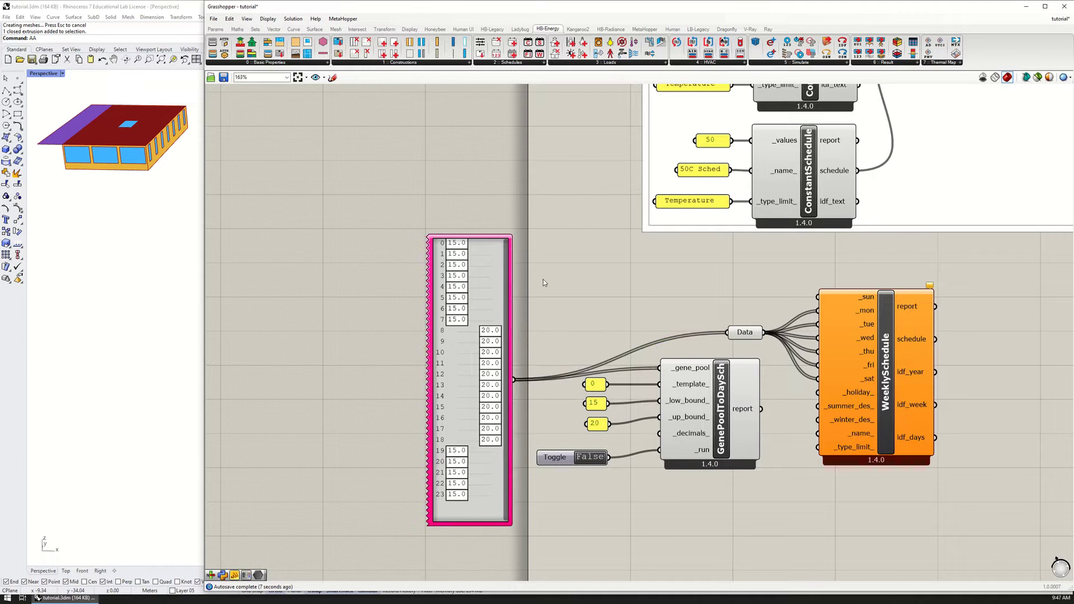
{"action": "key", "text": "ctrl+v"}
Wire the copy into _gene_pool and regenerate it as all 15.0 with upper bound 15.
{"action": "left_click_drag", "start_coordinate": [501, 293], "coordinate": [370, 261]}
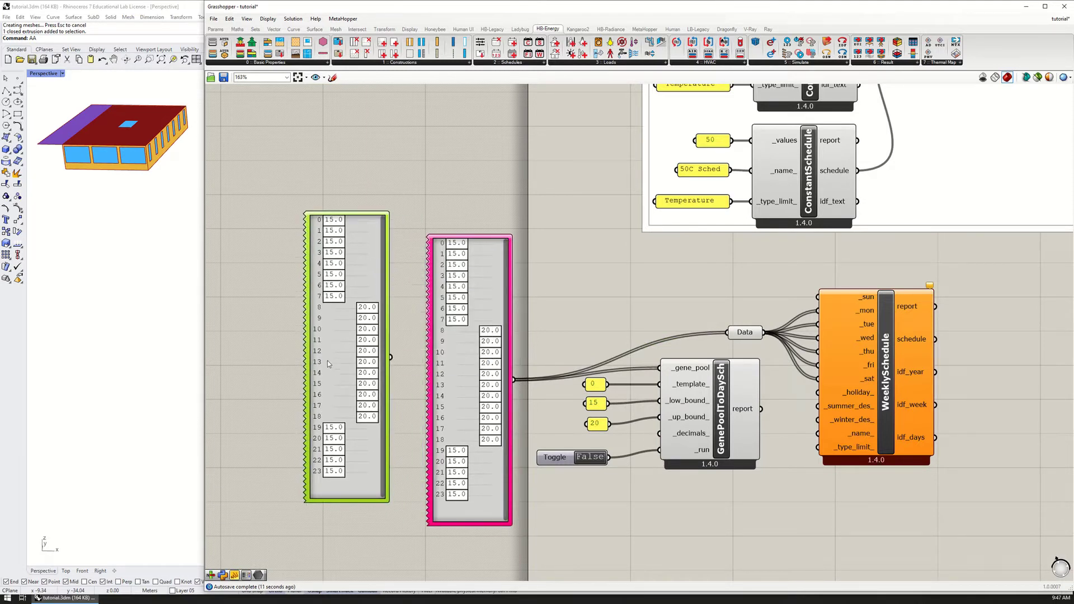
{"action": "left_click_drag", "start_coordinate": [367, 307], "coordinate": [480, 316]}
{"action": "left_click_drag", "start_coordinate": [391, 357], "coordinate": [660, 367]}
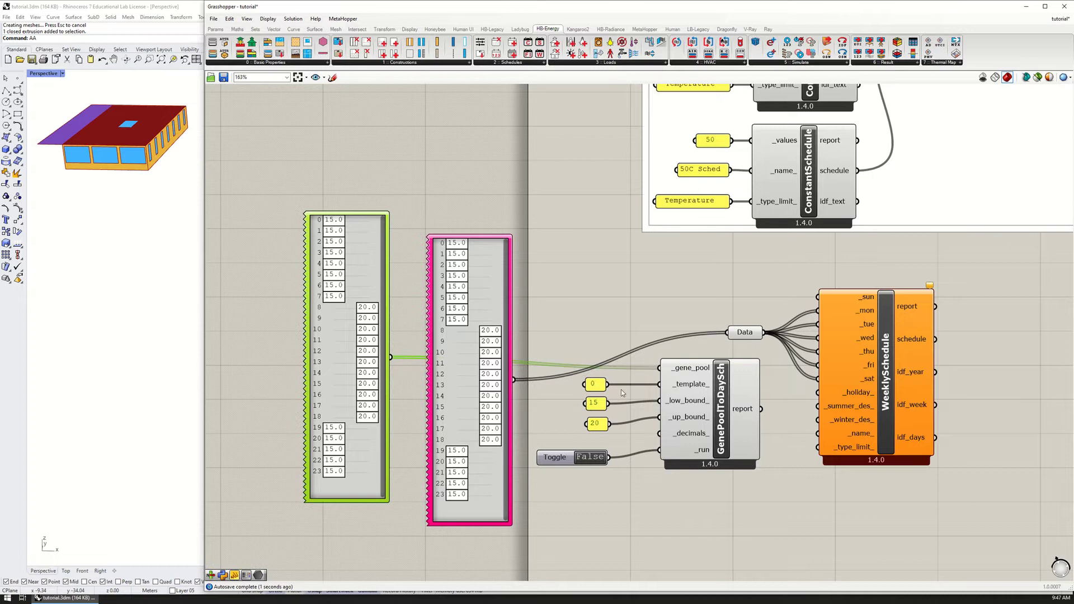
{"action": "double_click", "coordinate": [597, 422]}
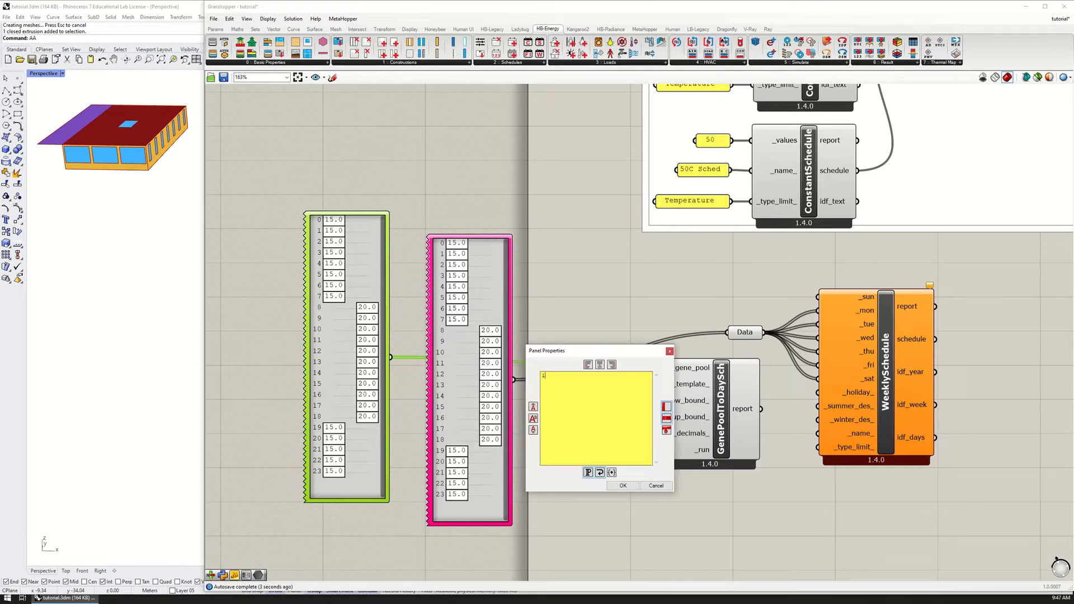
{"action": "left_click", "coordinate": [623, 486]}
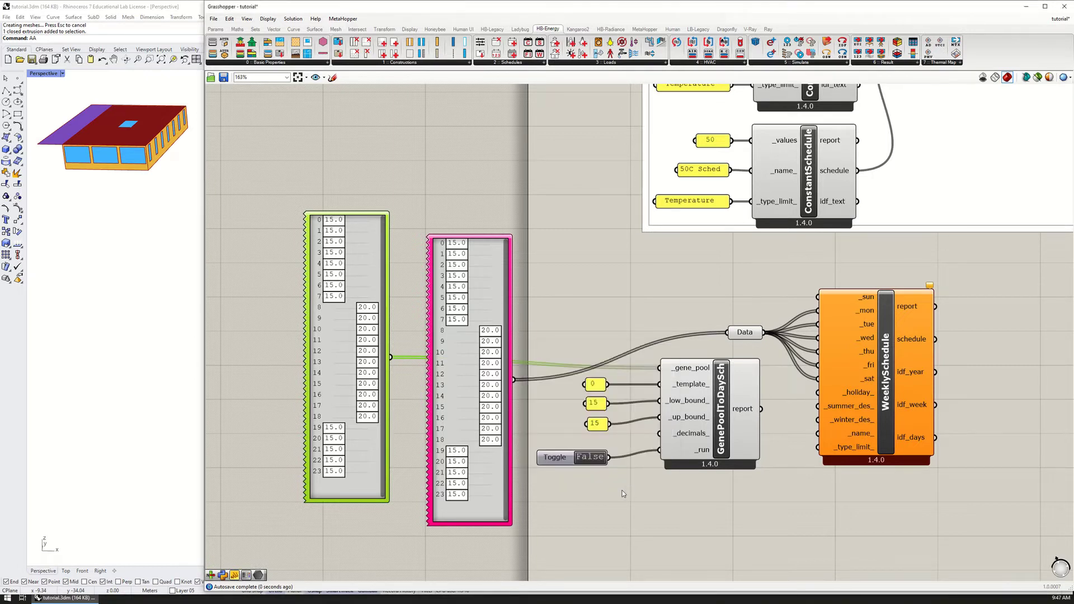
{"action": "left_click", "coordinate": [596, 457]}
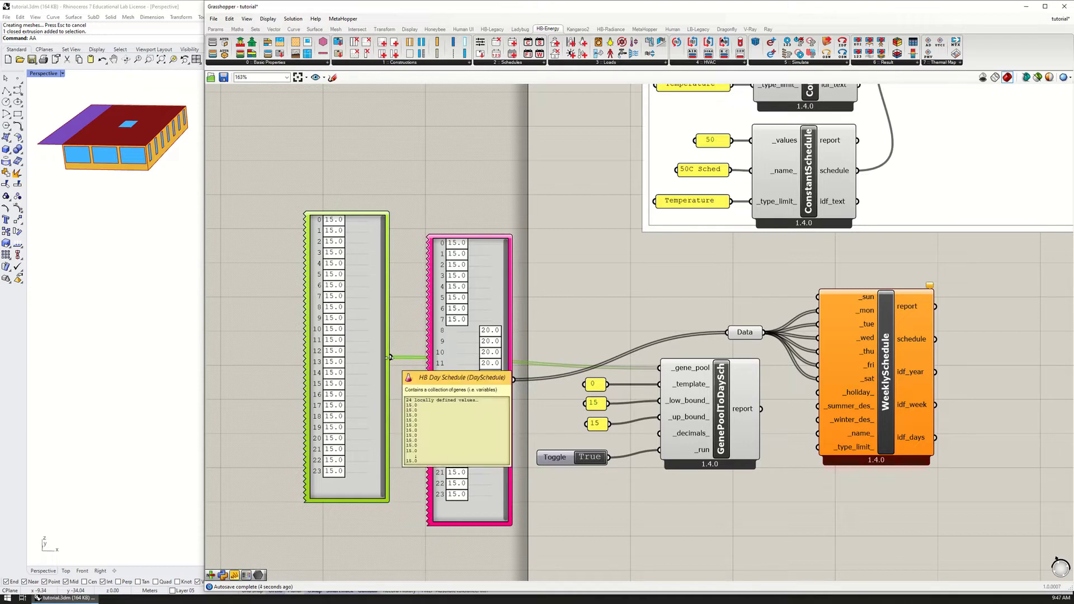
Connect the all-15.0 schedule to _holiday_ and set the run toggle back to False.
{"action": "left_click_drag", "start_coordinate": [388, 358], "coordinate": [816, 296]}
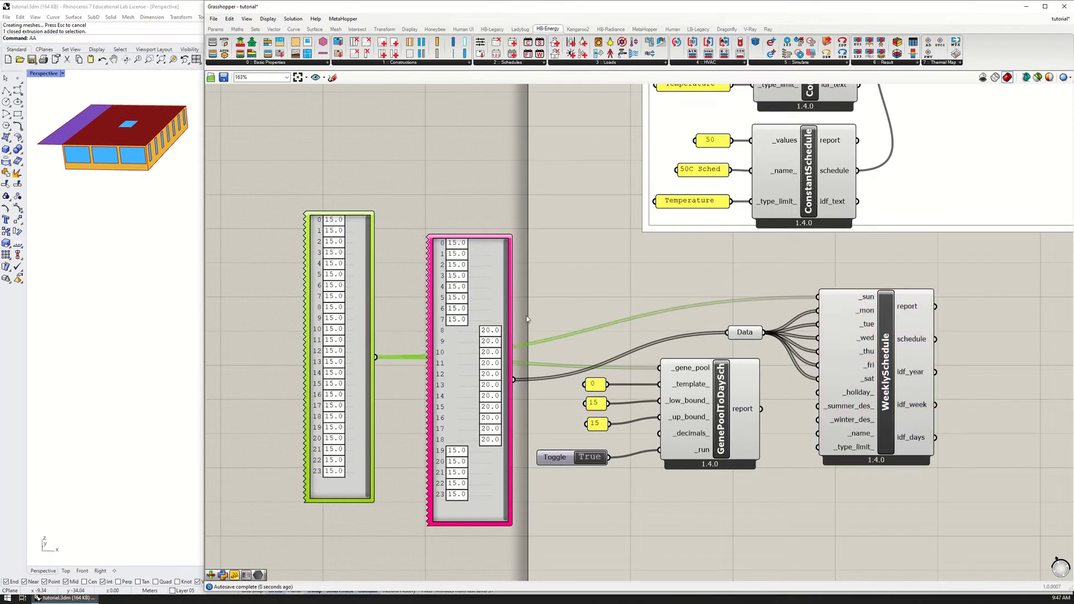
{"action": "left_click_drag", "start_coordinate": [375, 358], "coordinate": [818, 392]}
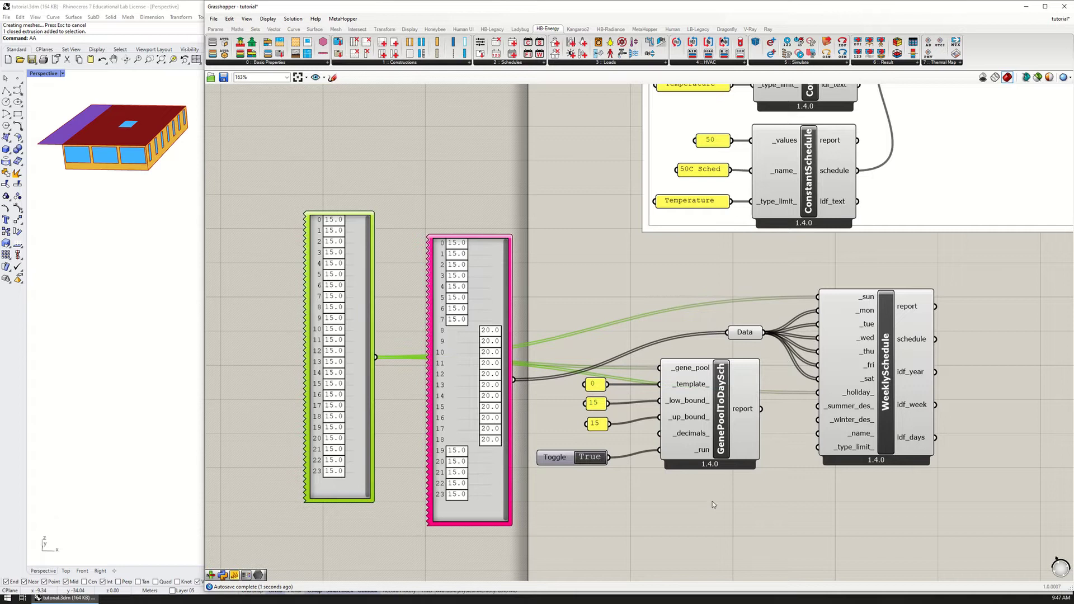
{"action": "left_click", "coordinate": [591, 457]}
{"action": "left_click_drag", "start_coordinate": [376, 358], "coordinate": [660, 367]}
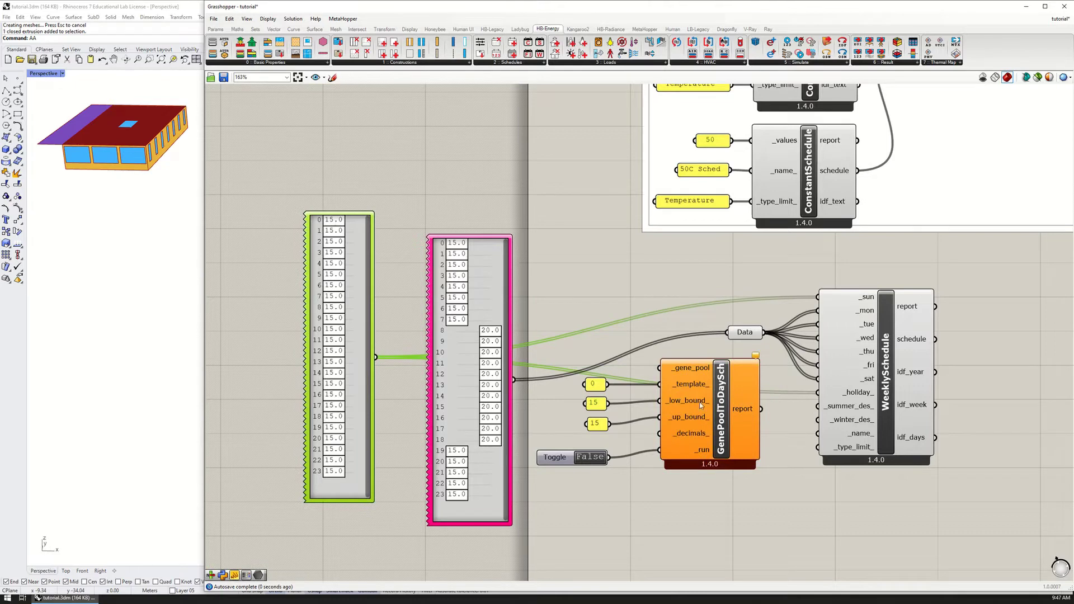
Move the GenePoolToDaySch group down and rearrange the 15/20 and all-15.0 panels.
{"action": "left_click_drag", "start_coordinate": [746, 520], "coordinate": [546, 361]}
{"action": "left_click_drag", "start_coordinate": [706, 385], "coordinate": [722, 566]}
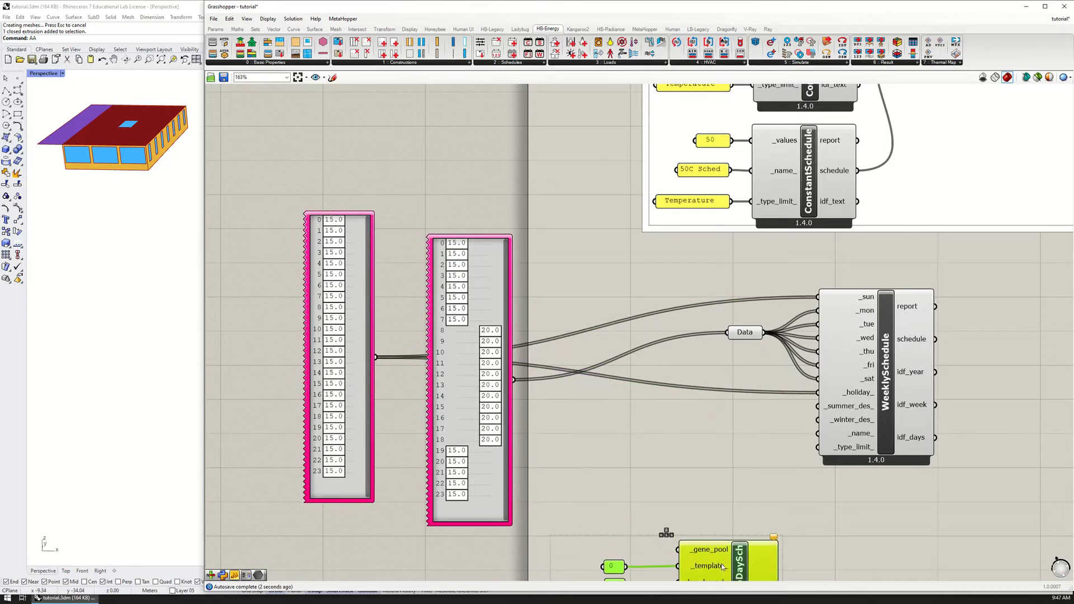
{"action": "left_click", "coordinate": [660, 520]}
{"action": "left_click_drag", "start_coordinate": [482, 436], "coordinate": [530, 434]}
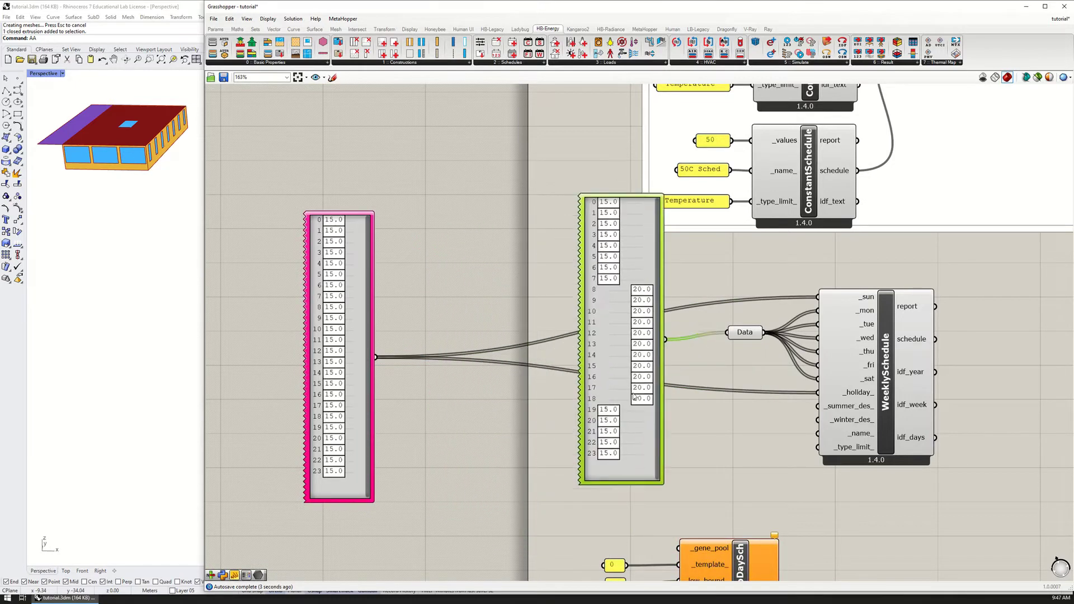
{"action": "left_click_drag", "start_coordinate": [634, 396], "coordinate": [575, 390]}
{"action": "left_click_drag", "start_coordinate": [364, 430], "coordinate": [395, 405]}
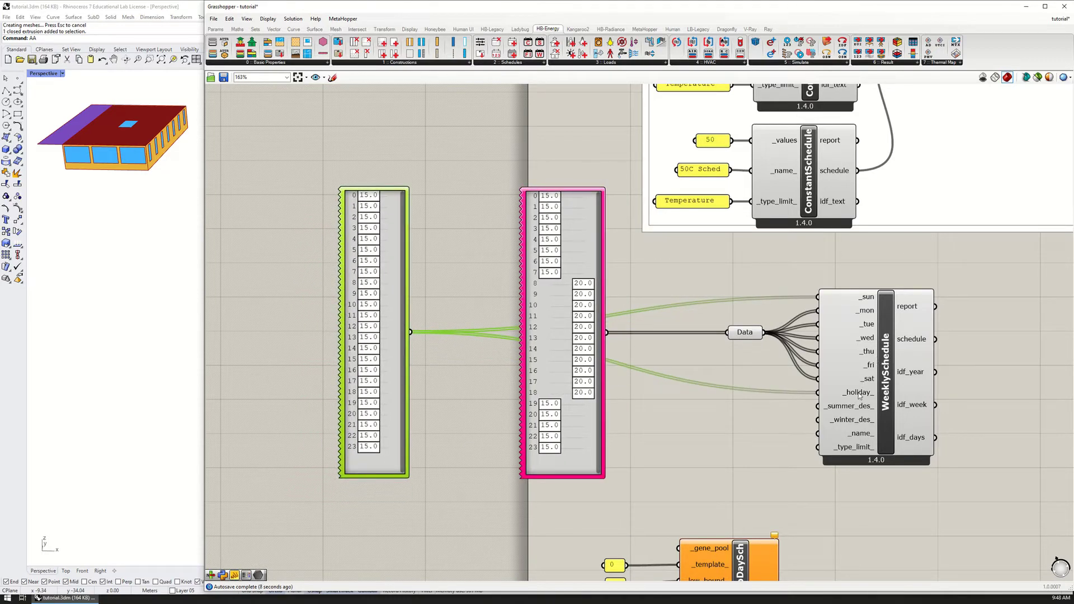
{"action": "right_click_drag", "start_coordinate": [826, 466], "coordinate": [778, 425]}
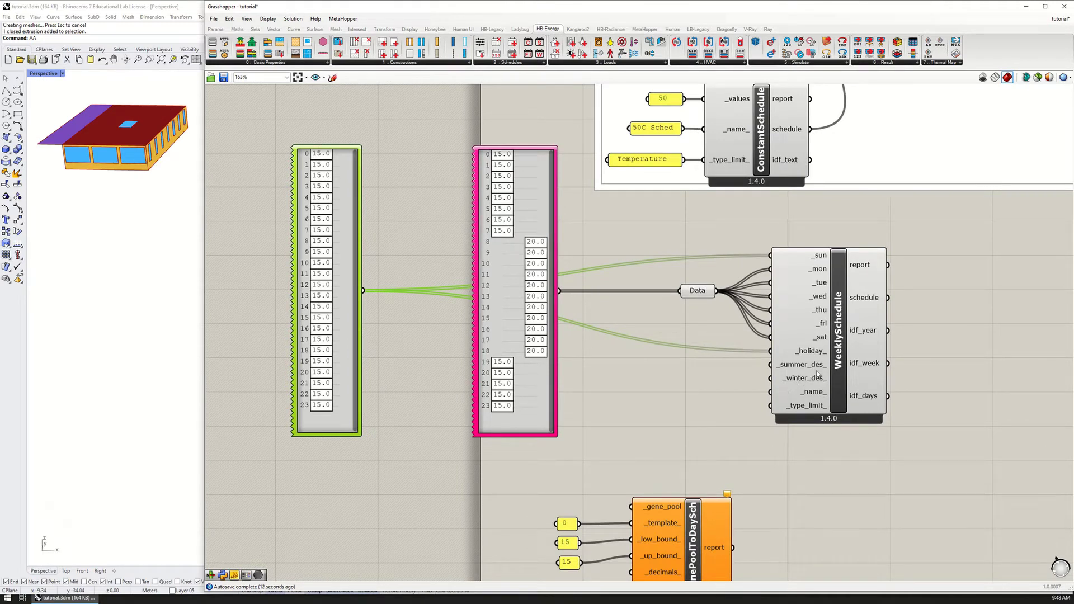
{"action": "mouse_move", "coordinate": [810, 370]}
Wire the 15/20 schedule to WeeklySchedule's _summer_des_ and _winter_des_ inputs.
{"action": "left_click_drag", "start_coordinate": [559, 291], "coordinate": [771, 365]}
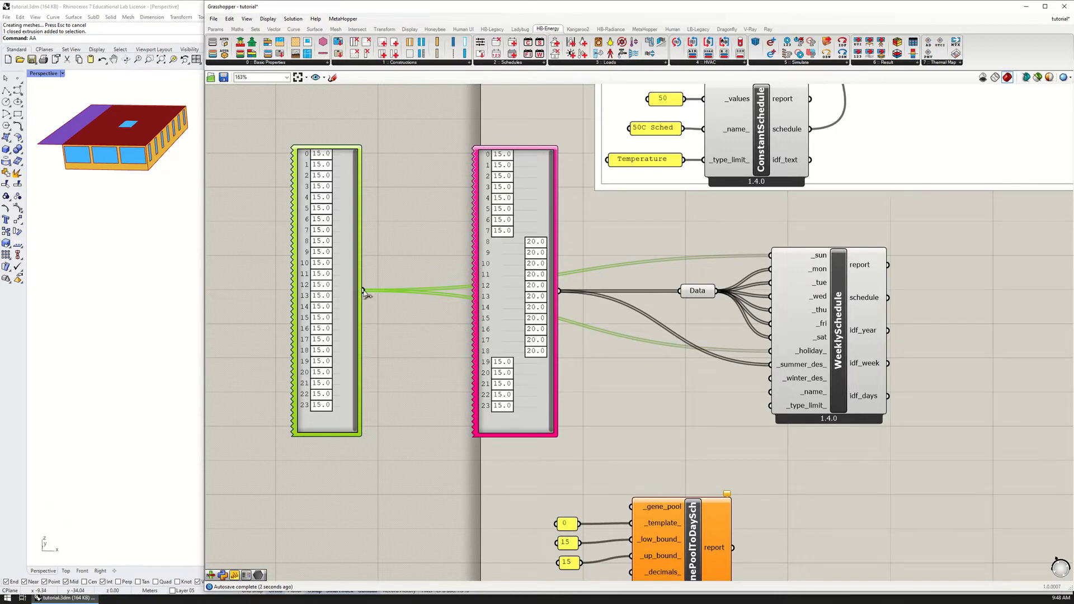
{"action": "left_click_drag", "start_coordinate": [362, 290], "coordinate": [446, 351]}
{"action": "left_click_drag", "start_coordinate": [559, 291], "coordinate": [772, 379]}
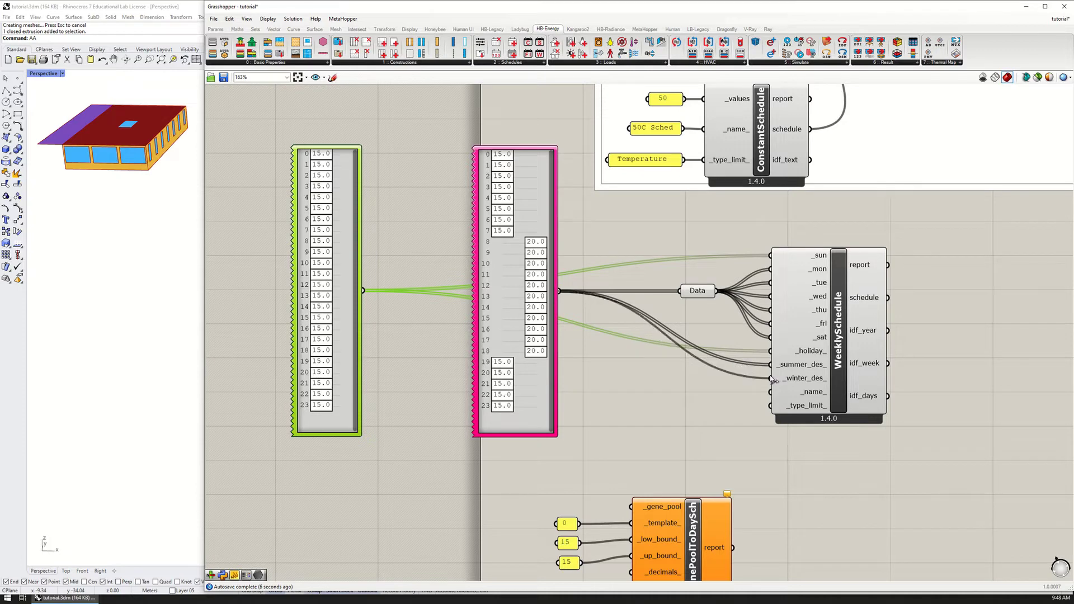
{"action": "left_click_drag", "start_coordinate": [535, 375], "coordinate": [541, 380]}
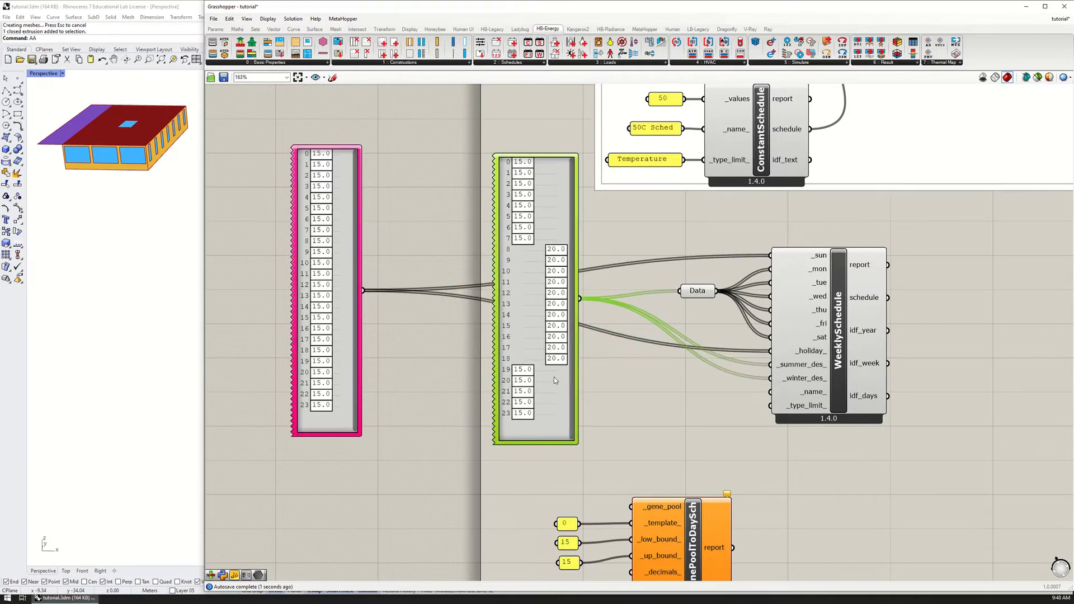
{"action": "left_click_drag", "start_coordinate": [344, 421], "coordinate": [431, 417]}
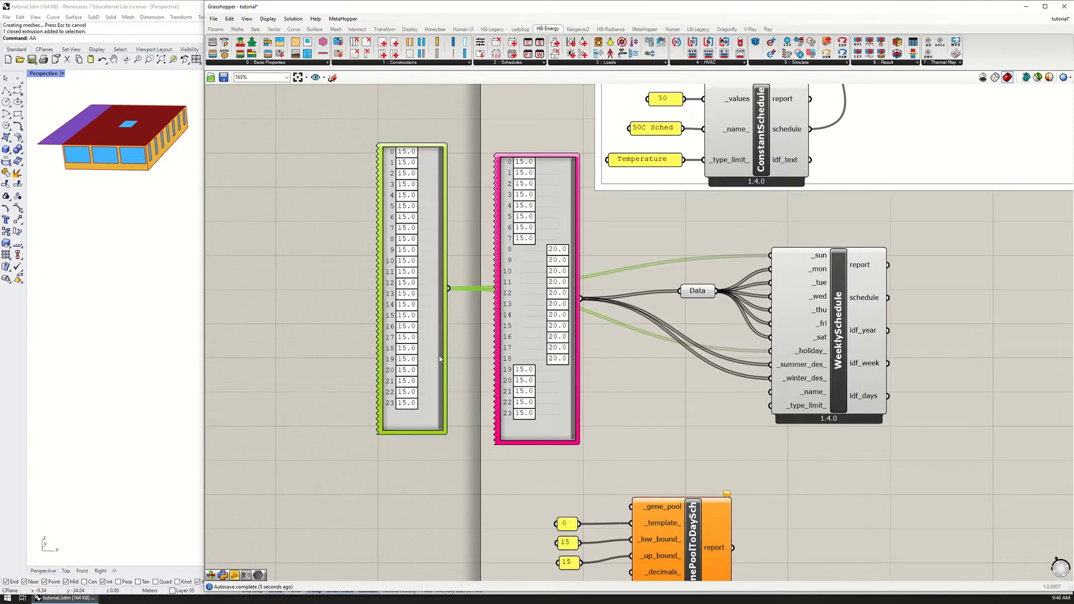
{"action": "left_click", "coordinate": [671, 406]}
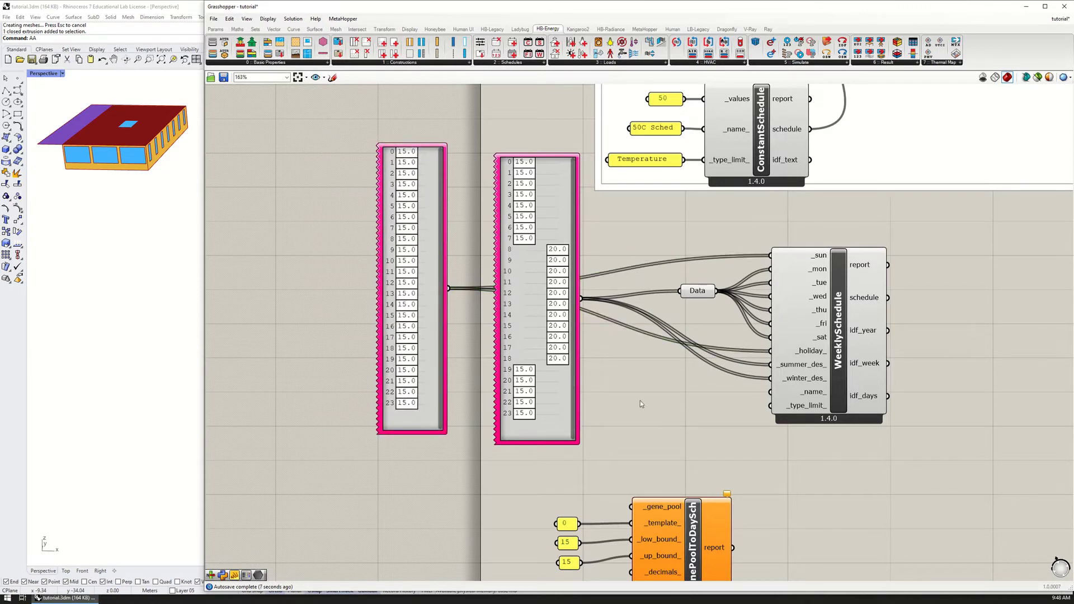
Add a 'Htg Setback Thermostat' panel and wire it to WeeklySchedule's _name_.
{"action": "double_click", "coordinate": [652, 445]}
{"action": "type", "text": "panel"}
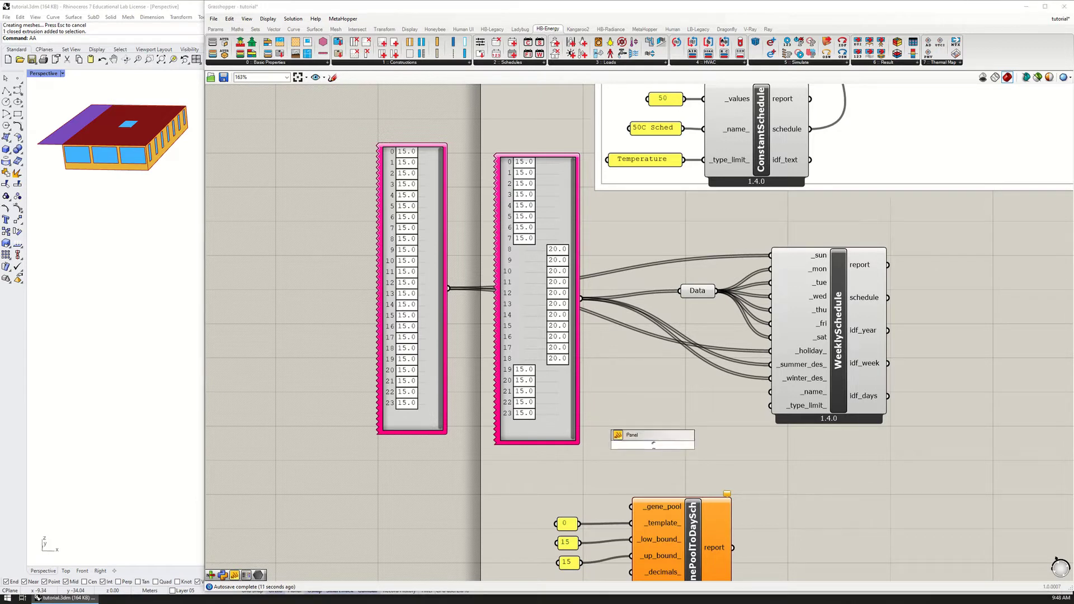
{"action": "type", "text": " Setback Thermostat"}
{"action": "key", "text": "Return"}
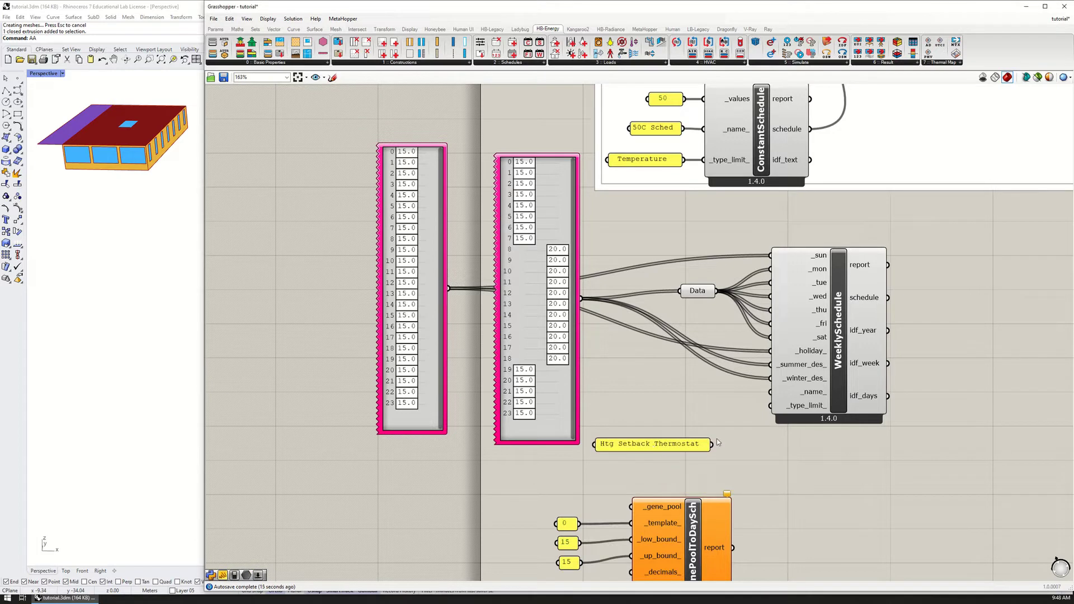
{"action": "left_click_drag", "start_coordinate": [714, 443], "coordinate": [770, 391]}
{"action": "left_click_drag", "start_coordinate": [698, 445], "coordinate": [718, 393]}
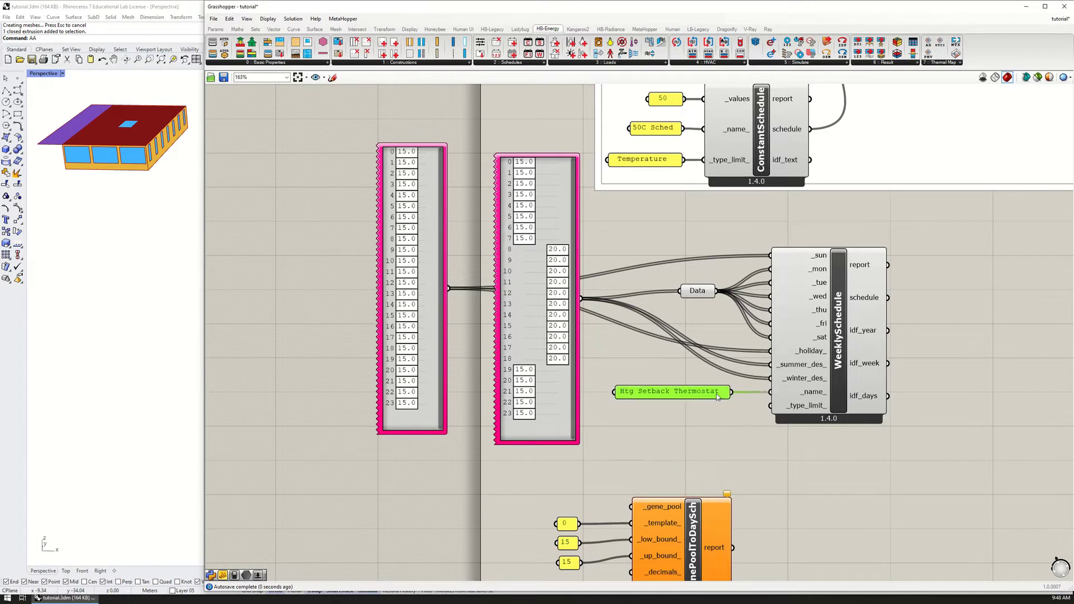
{"action": "mouse_move", "coordinate": [803, 410]}
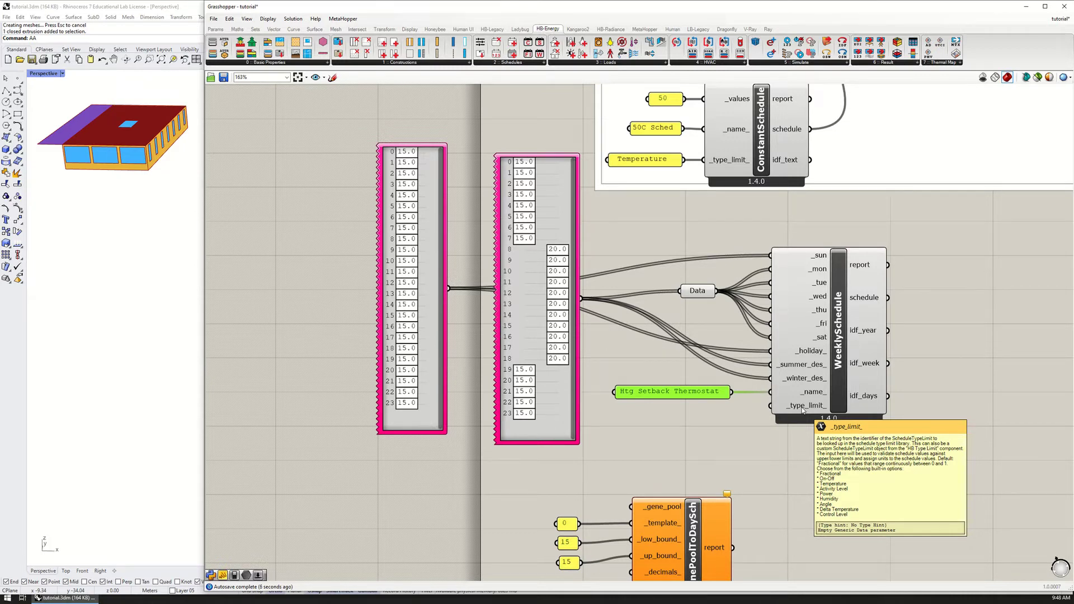
Add a 'Temperature' panel as WeeklySchedule's _type_limit_.
{"action": "double_click", "coordinate": [669, 436]}
{"action": "type", "text": "\"T"}
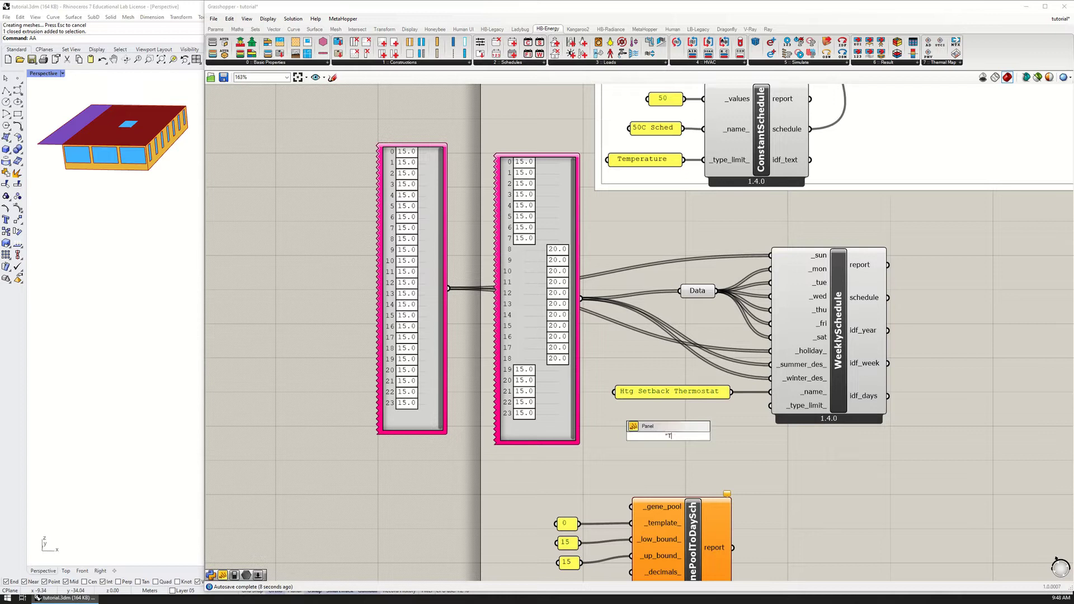
{"action": "type", "text": "emperature"}
{"action": "key", "text": "Return"}
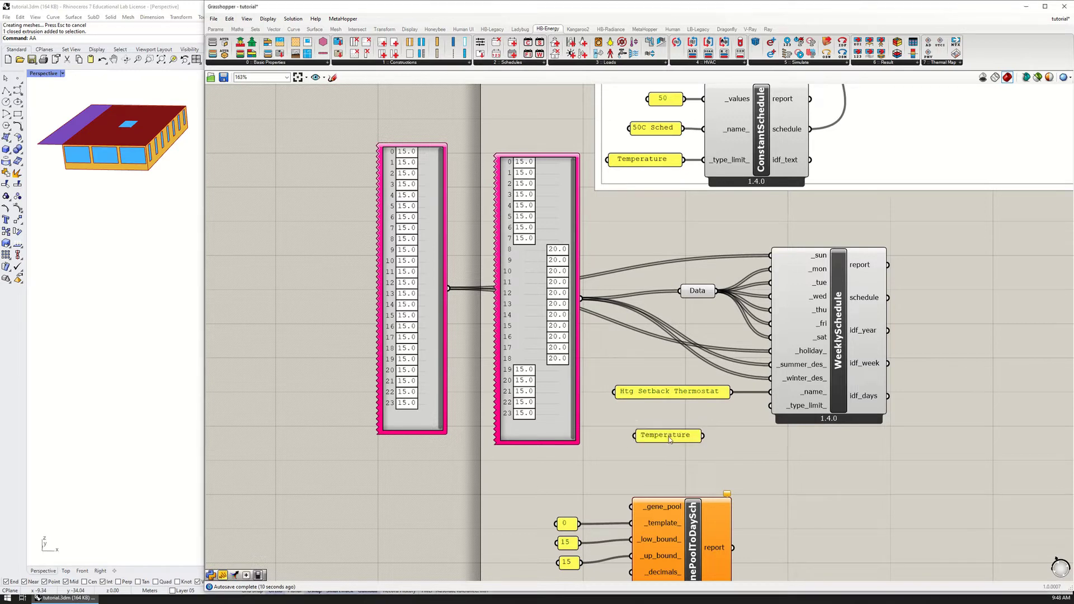
{"action": "left_click_drag", "start_coordinate": [703, 435], "coordinate": [729, 406]}
Reposition the Temperature panel and move the GenePoolToDaySch group further down.
{"action": "left_click", "coordinate": [677, 422]}
{"action": "scroll", "coordinate": [599, 337], "scroll_direction": "down", "scroll_amount": 4}
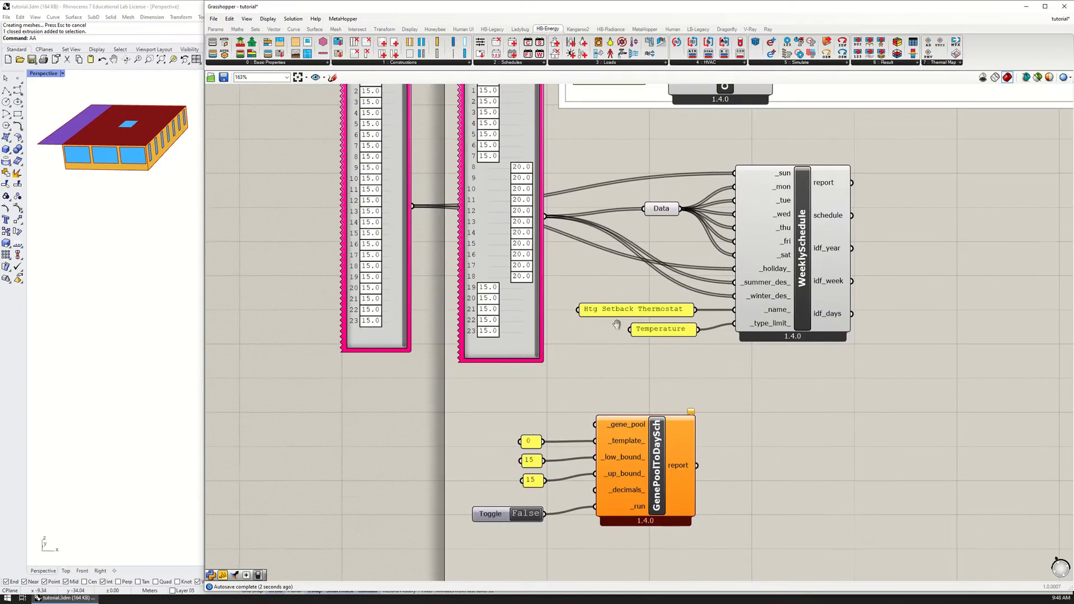
{"action": "left_click_drag", "start_coordinate": [664, 438], "coordinate": [484, 342]}
{"action": "left_click_drag", "start_coordinate": [599, 374], "coordinate": [597, 451]}
{"action": "left_click", "coordinate": [742, 350]}
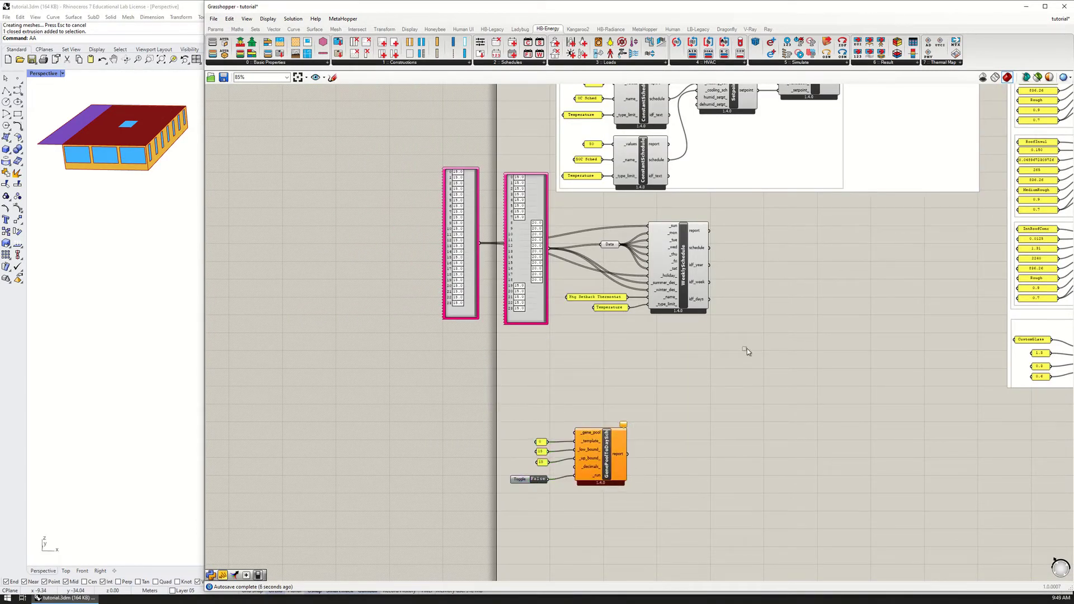
Duplicate the whole weekly schedule setup and place the copy below the original.
{"action": "left_click_drag", "start_coordinate": [796, 381], "coordinate": [386, 168]}
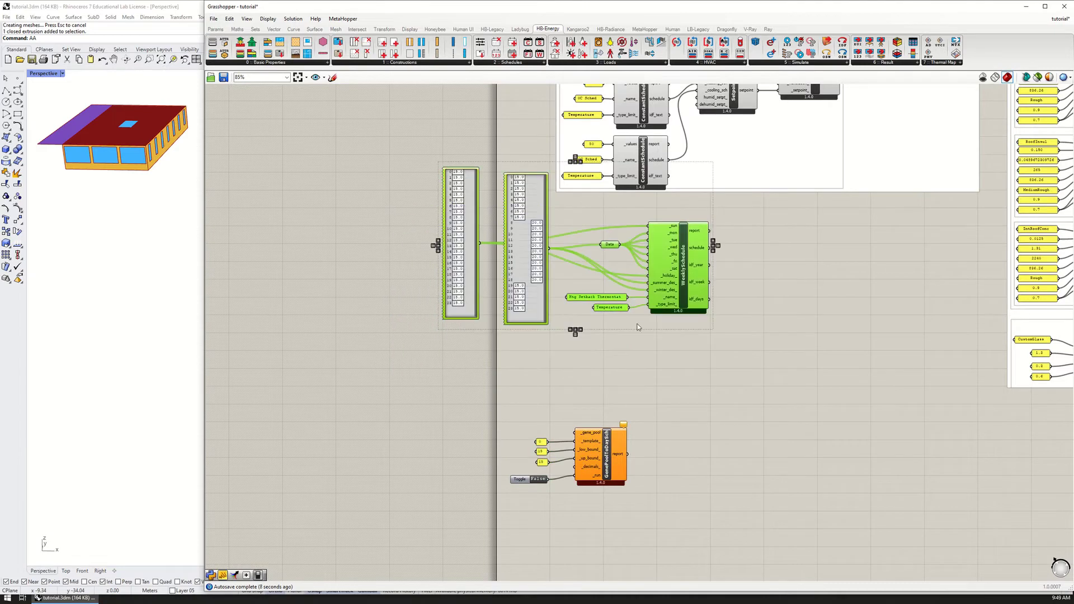
{"action": "key", "text": "ctrl+c"}
{"action": "key", "text": "ctrl+v"}
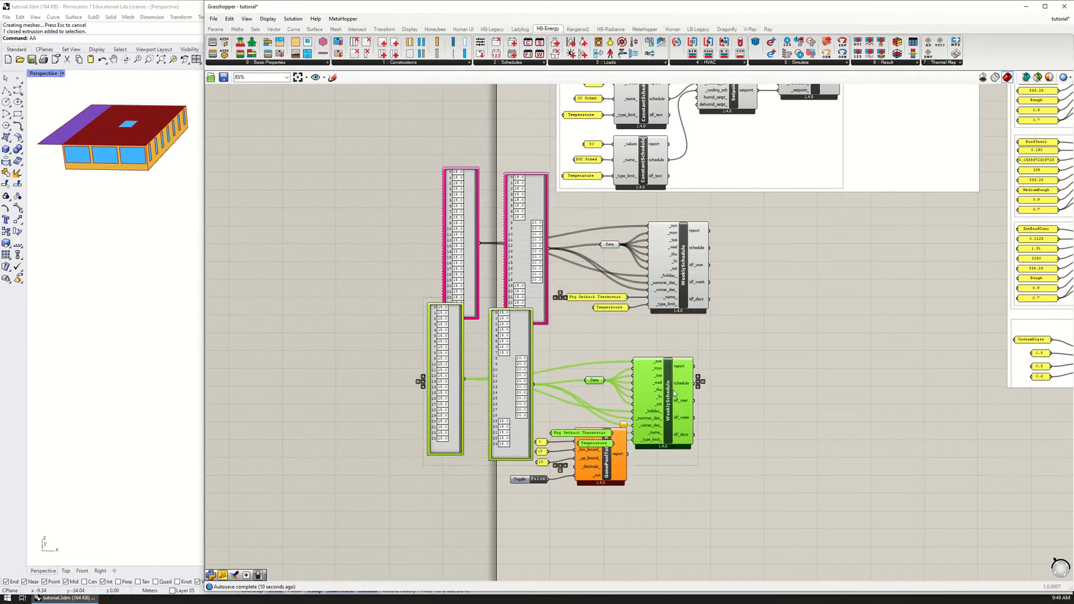
{"action": "left_click_drag", "start_coordinate": [673, 385], "coordinate": [363, 380]}
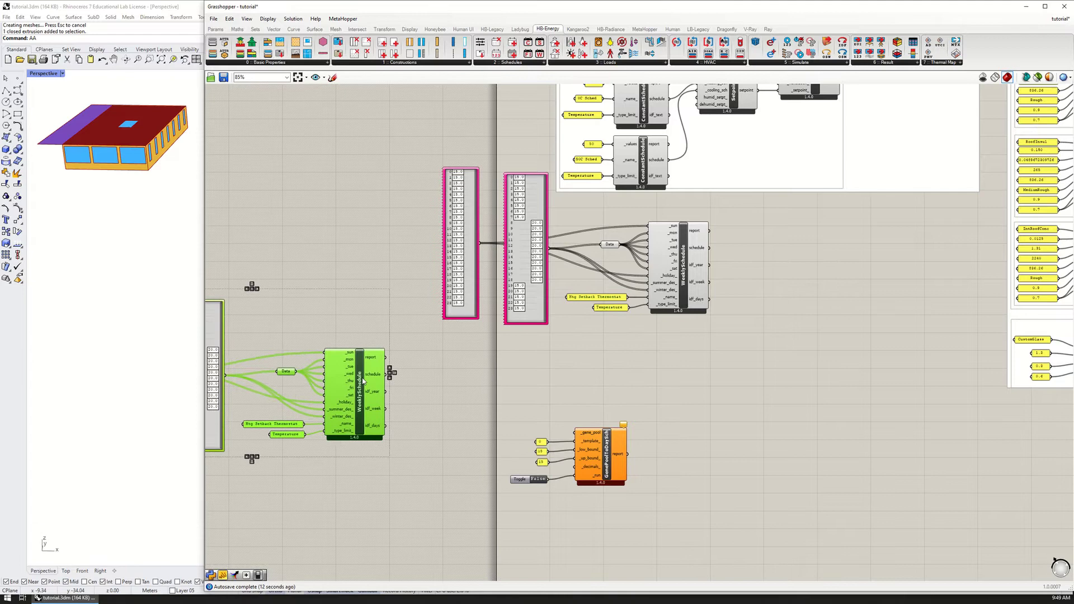
{"action": "left_click_drag", "start_coordinate": [660, 509], "coordinate": [439, 379]}
{"action": "left_click_drag", "start_coordinate": [619, 455], "coordinate": [595, 545]}
{"action": "right_click_drag", "start_coordinate": [406, 496], "coordinate": [530, 492]}
{"action": "left_click_drag", "start_coordinate": [528, 490], "coordinate": [592, 350]}
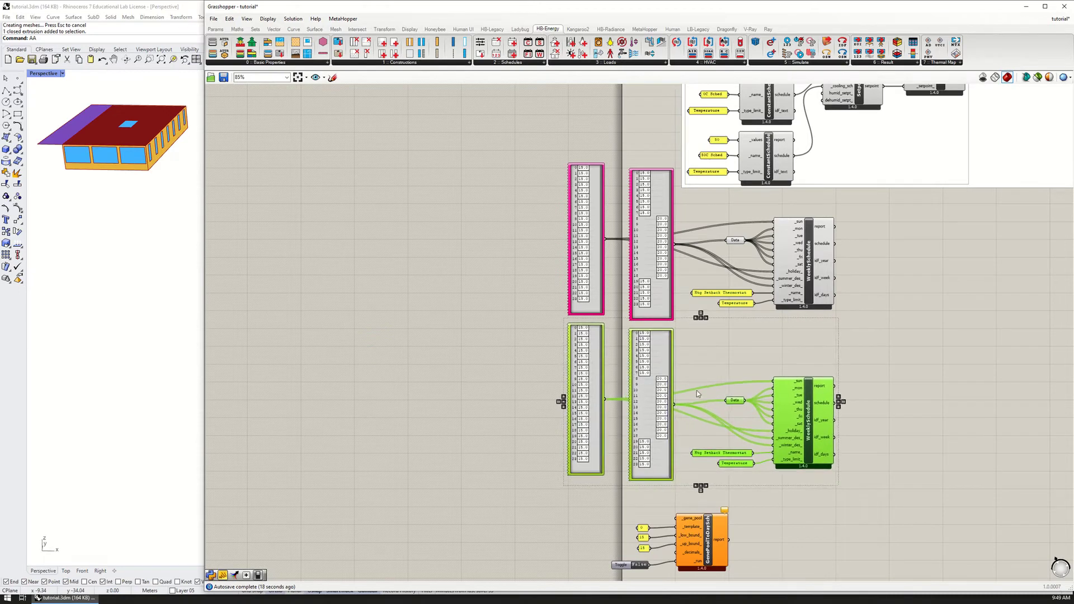
{"action": "left_click", "coordinate": [911, 452]}
Rename the copy's name panel to 'Clg Setback Thermostat'.
{"action": "right_click_drag", "start_coordinate": [911, 452], "coordinate": [805, 351]}
{"action": "scroll", "coordinate": [638, 347], "scroll_direction": "up", "scroll_amount": 3}
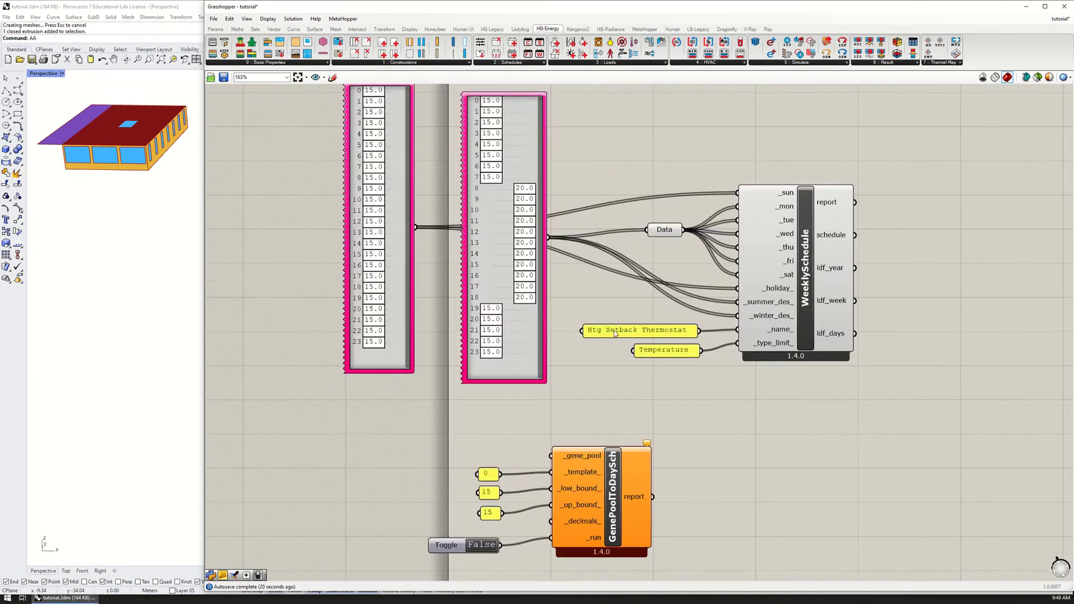
{"action": "double_click", "coordinate": [616, 331]}
{"action": "left_click", "coordinate": [559, 289]}
{"action": "type", "text": "Clg"}
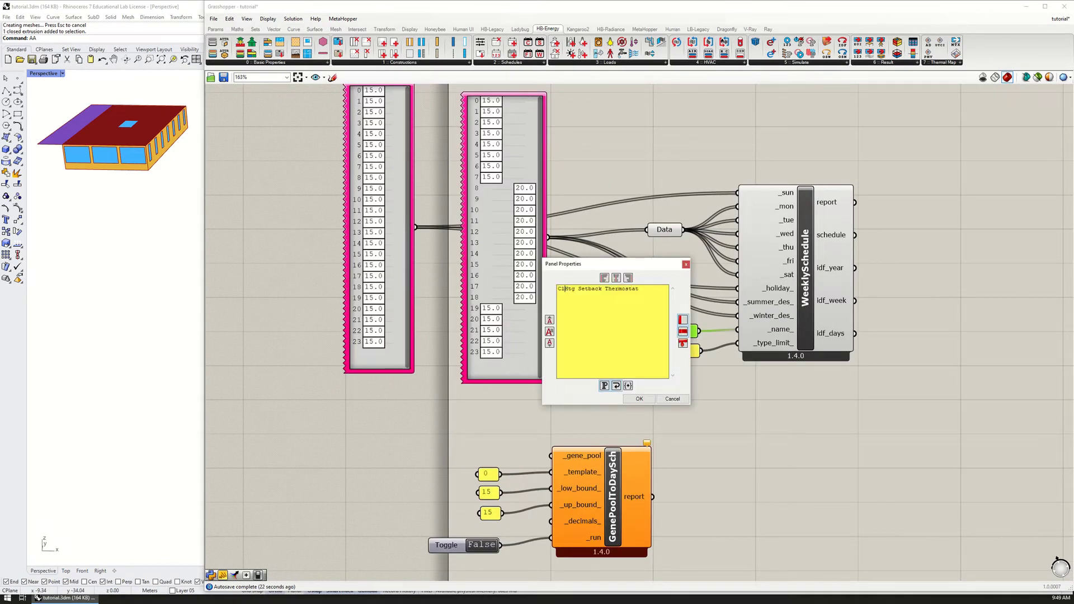
{"action": "key", "text": "Delete"}
{"action": "key", "text": "Delete"}
{"action": "key", "text": "Delete"}
{"action": "left_click", "coordinate": [639, 399]}
{"action": "scroll", "coordinate": [692, 396], "scroll_direction": "down", "scroll_amount": 2}
{"action": "right_click_drag", "start_coordinate": [687, 418], "coordinate": [692, 451]}
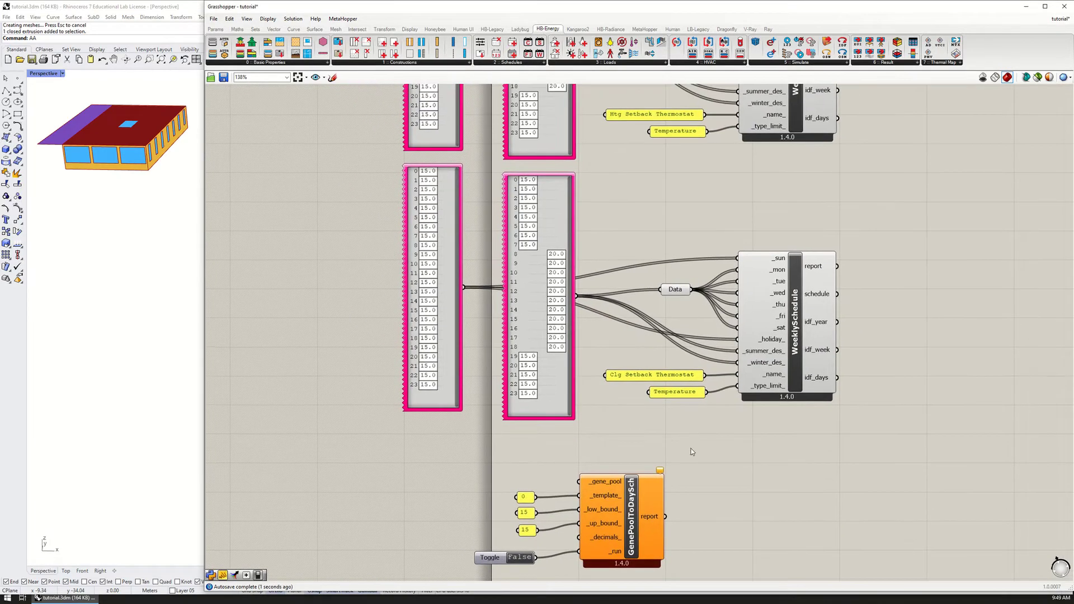
Wire the copied day schedule into GenePoolToDaySch's _gene_pool.
{"action": "left_click_drag", "start_coordinate": [574, 369], "coordinate": [561, 375]}
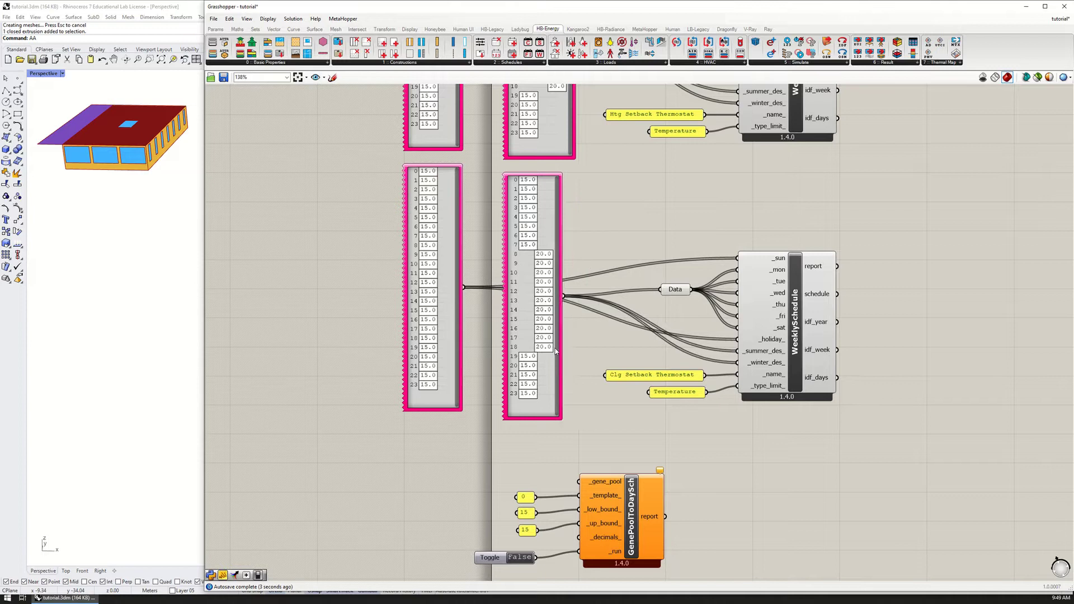
{"action": "left_click_drag", "start_coordinate": [565, 299], "coordinate": [579, 481]}
{"action": "right_click_drag", "start_coordinate": [579, 401], "coordinate": [600, 386]}
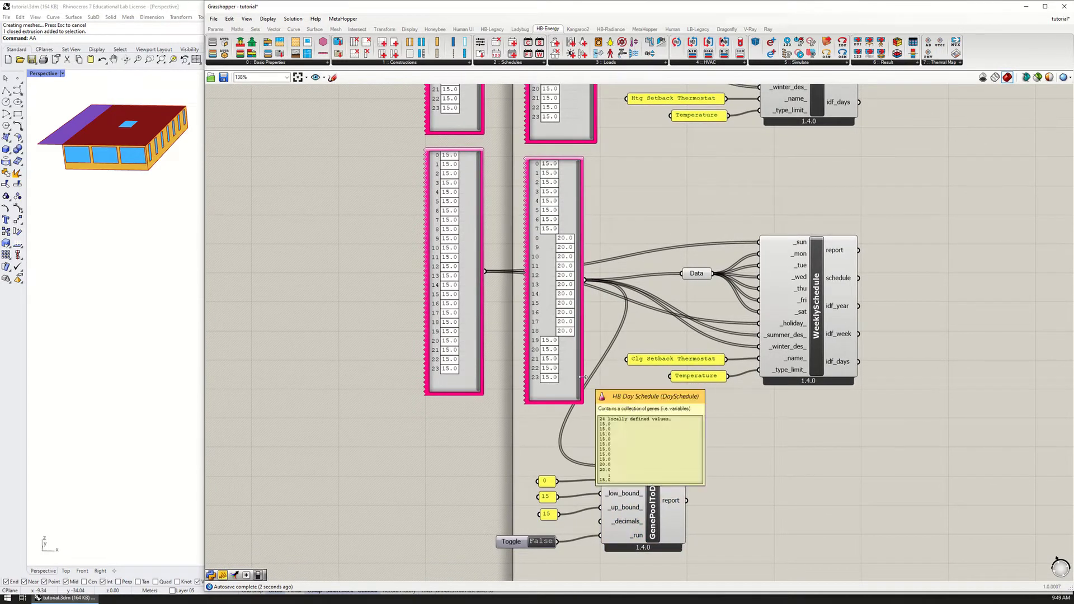
{"action": "right_click_drag", "start_coordinate": [653, 381], "coordinate": [659, 358]}
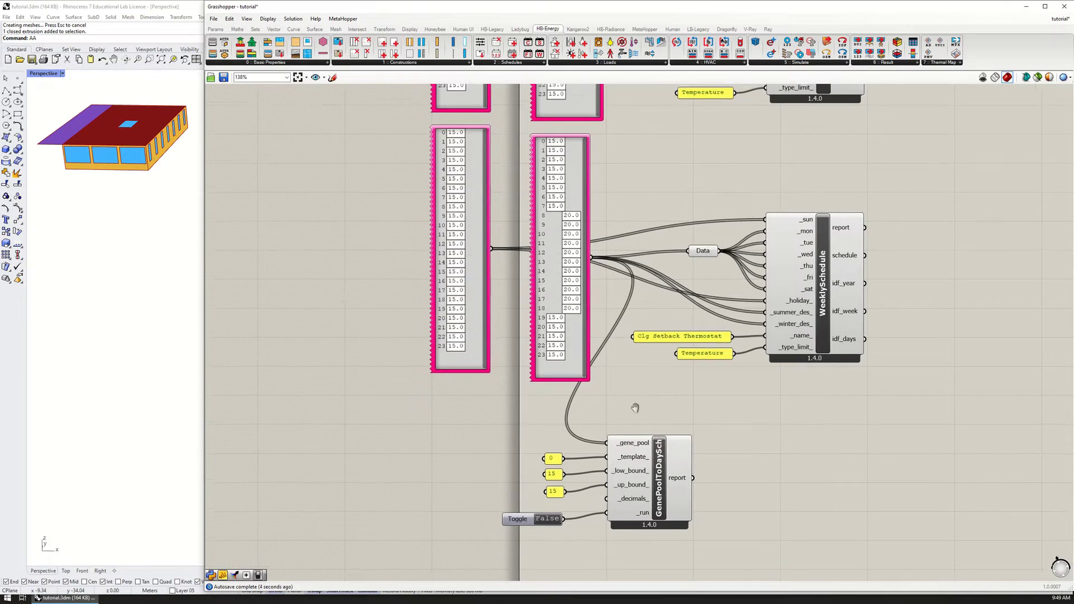
Set the bounds to 28 and 32, then toggle run True and False to regenerate values.
{"action": "double_click", "coordinate": [554, 456]}
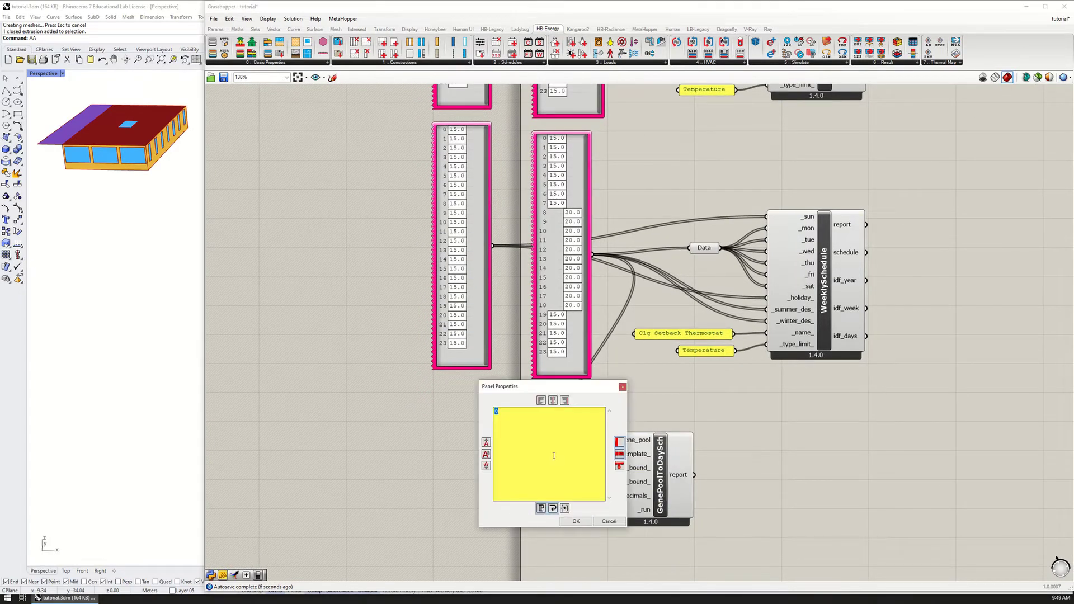
{"action": "key", "text": "Escape"}
{"action": "double_click", "coordinate": [559, 472]}
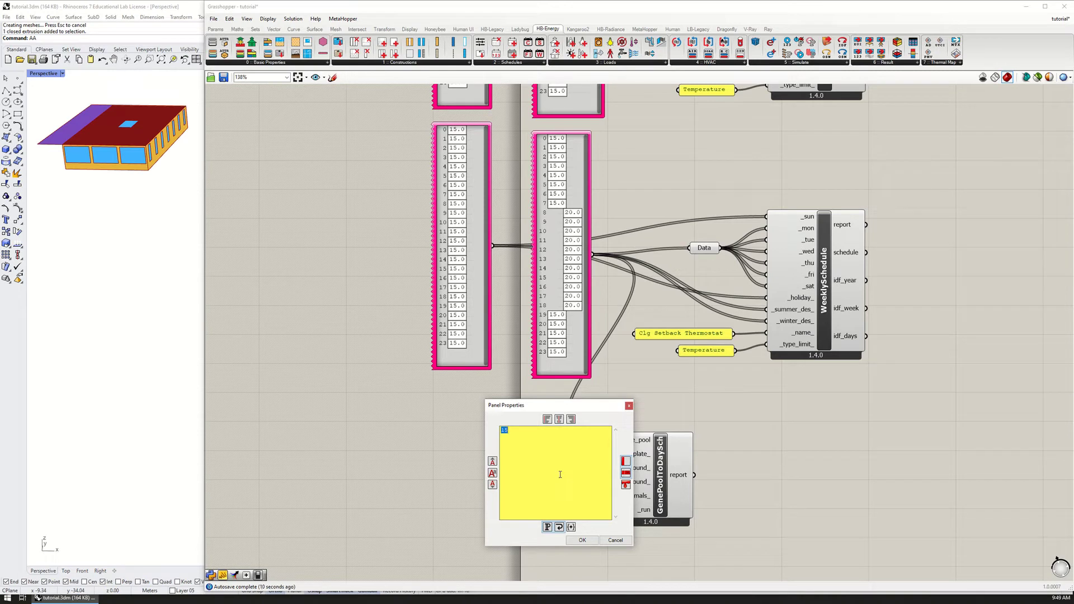
{"action": "type", "text": "28"}
{"action": "left_click", "coordinate": [581, 541]}
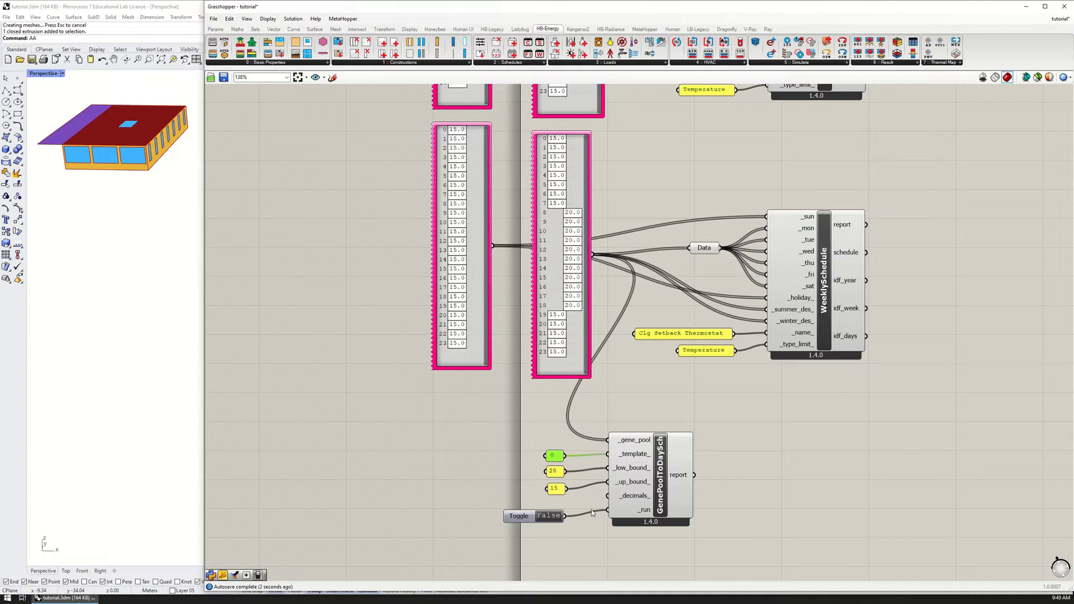
{"action": "double_click", "coordinate": [556, 490]}
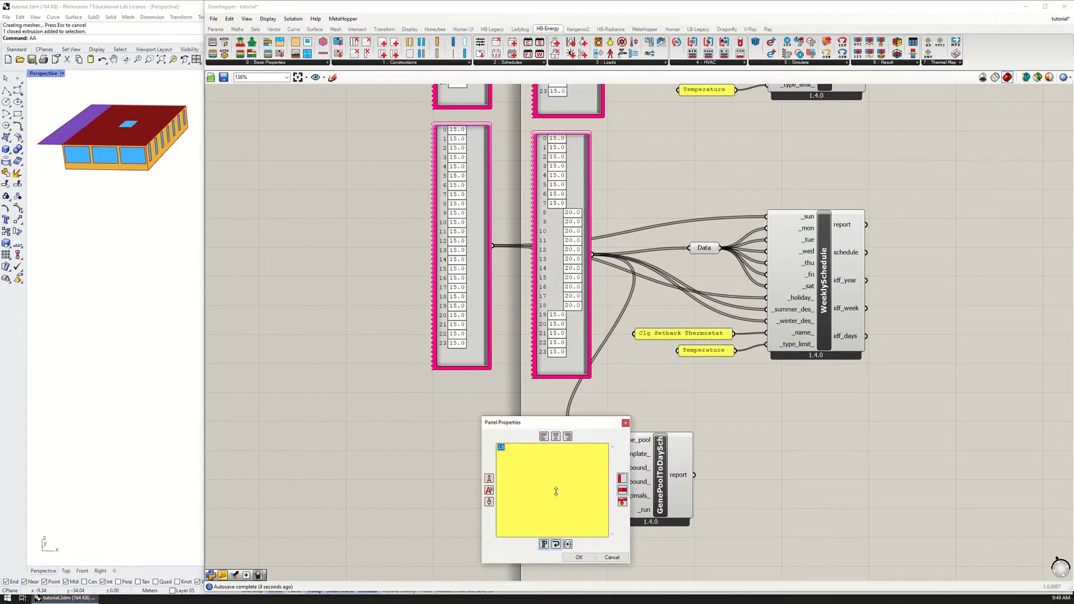
{"action": "key", "text": "Escape"}
{"action": "double_click", "coordinate": [556, 491]}
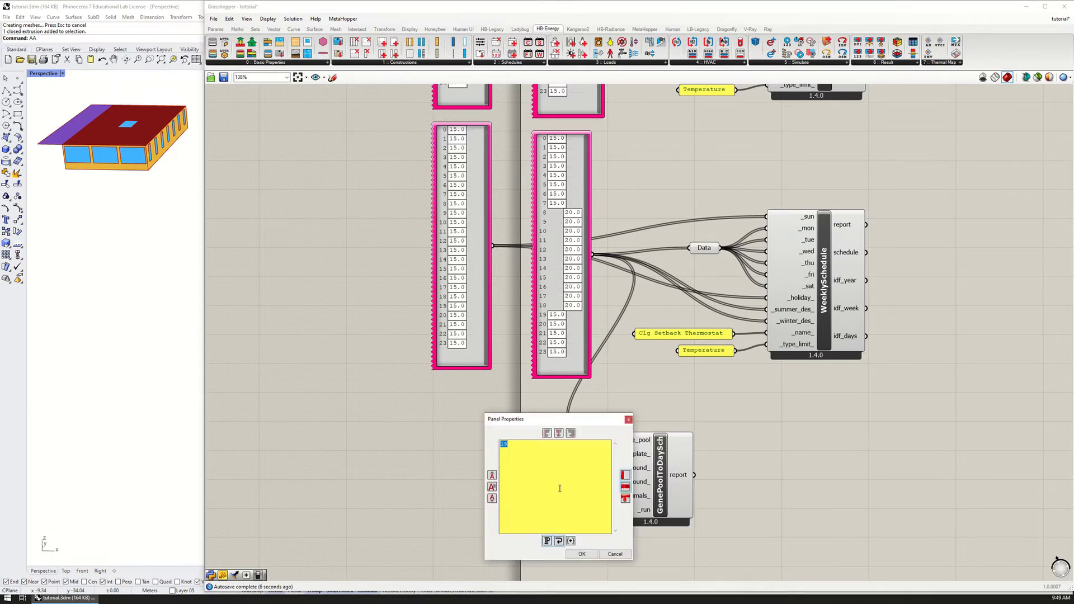
{"action": "left_click", "coordinate": [581, 553]}
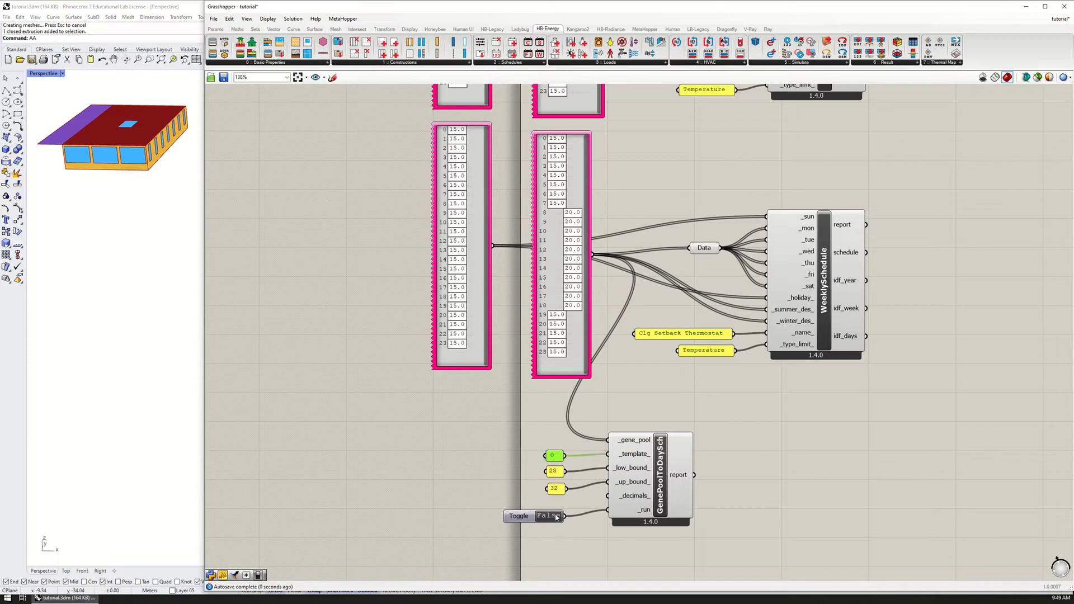
{"action": "double_click", "coordinate": [553, 516]}
{"action": "double_click", "coordinate": [551, 516]}
Raise hour 8 of the cooling list to 32.0 and wire the 15.0 day list into _gene_pool.
{"action": "mouse_move", "coordinate": [593, 255]}
{"action": "left_mouse_down"}
{"action": "mouse_move", "coordinate": [607, 450]}
{"action": "mouse_move", "coordinate": [581, 279]}
{"action": "mouse_move", "coordinate": [582, 310]}
{"action": "left_mouse_up"}
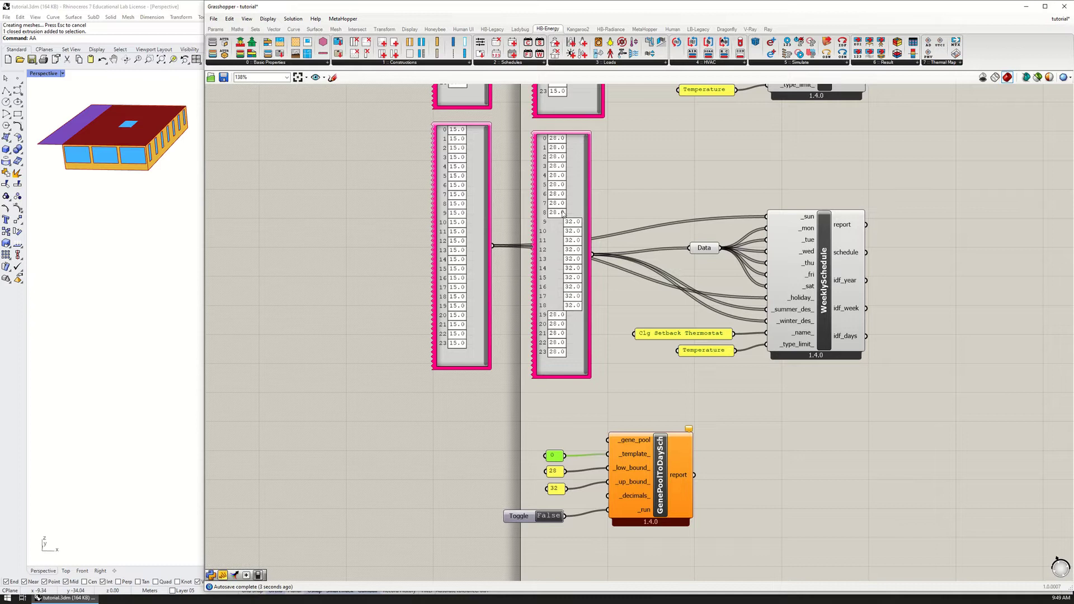
{"action": "left_click_drag", "start_coordinate": [563, 214], "coordinate": [579, 221]}
{"action": "left_click_drag", "start_coordinate": [492, 246], "coordinate": [608, 440]}
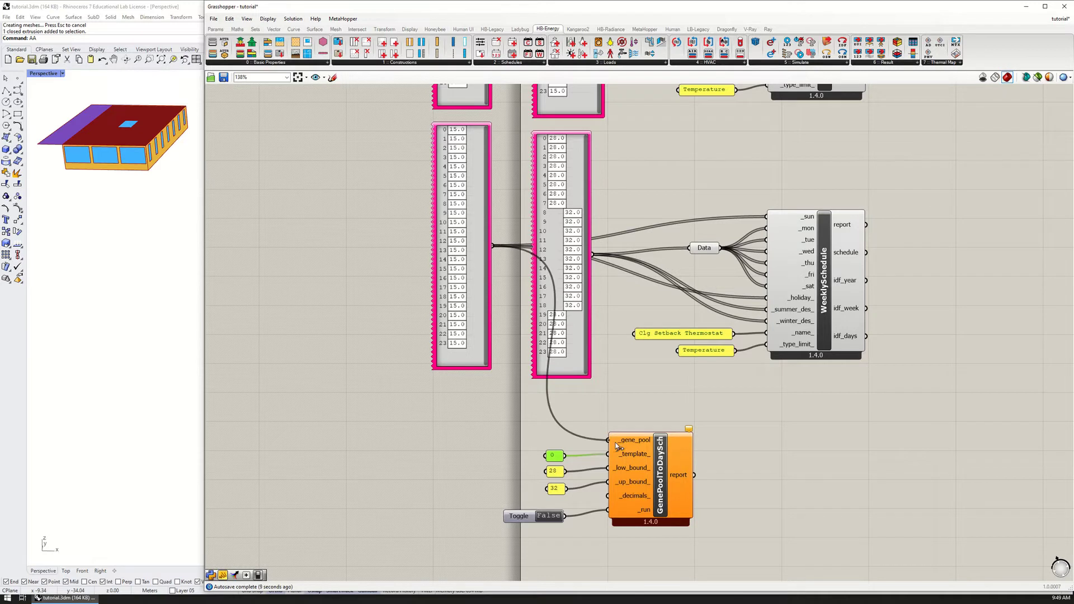
Set the lower bound to 32, run to fill the list with 32.0, then disconnect it.
{"action": "double_click", "coordinate": [554, 489]}
{"action": "key", "text": "Escape"}
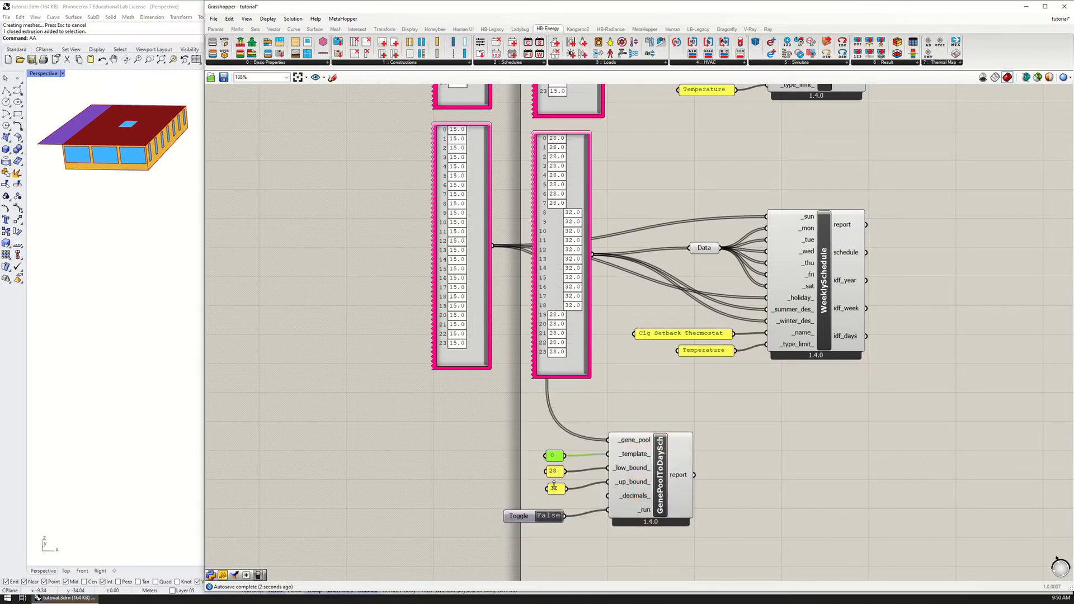
{"action": "double_click", "coordinate": [559, 476]}
{"action": "left_click", "coordinate": [506, 431]}
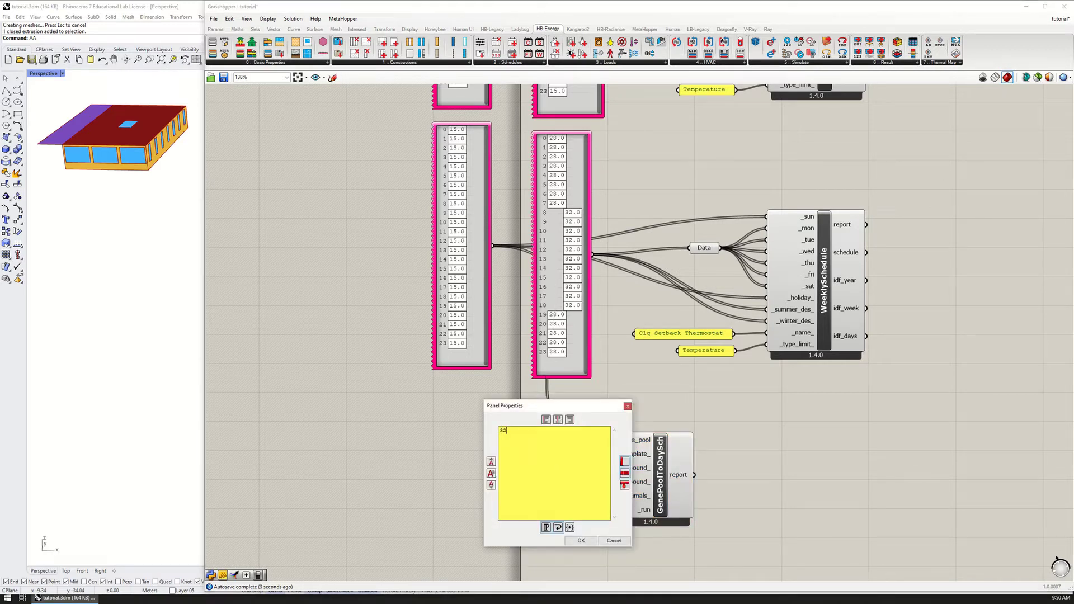
{"action": "left_click", "coordinate": [578, 540]}
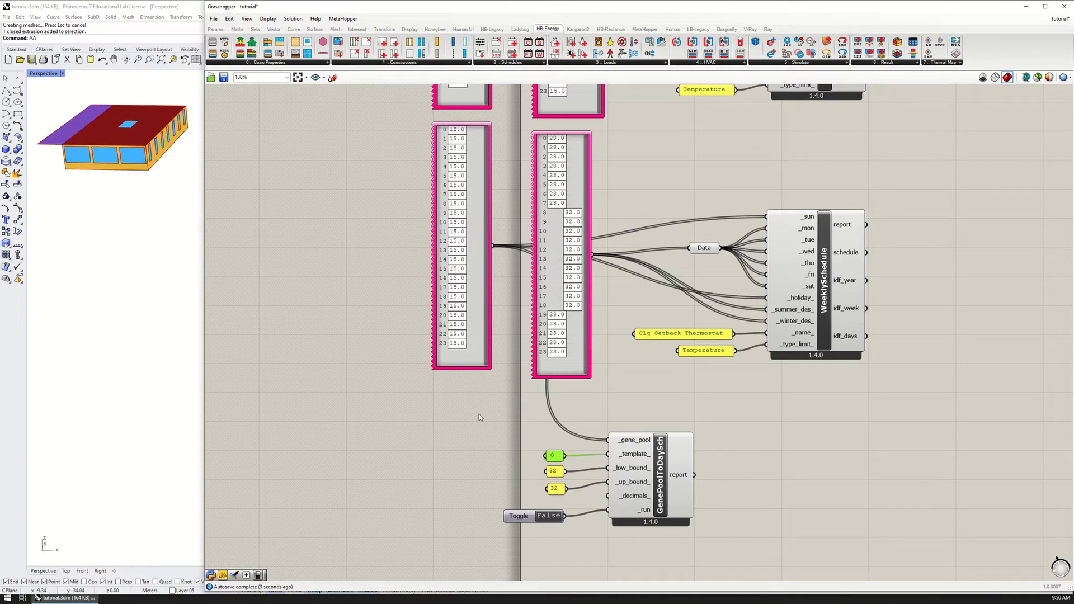
{"action": "double_click", "coordinate": [548, 516]}
{"action": "left_click_drag", "start_coordinate": [493, 247], "coordinate": [610, 440], "text": "ctrl"}
{"action": "left_click", "coordinate": [776, 488]}
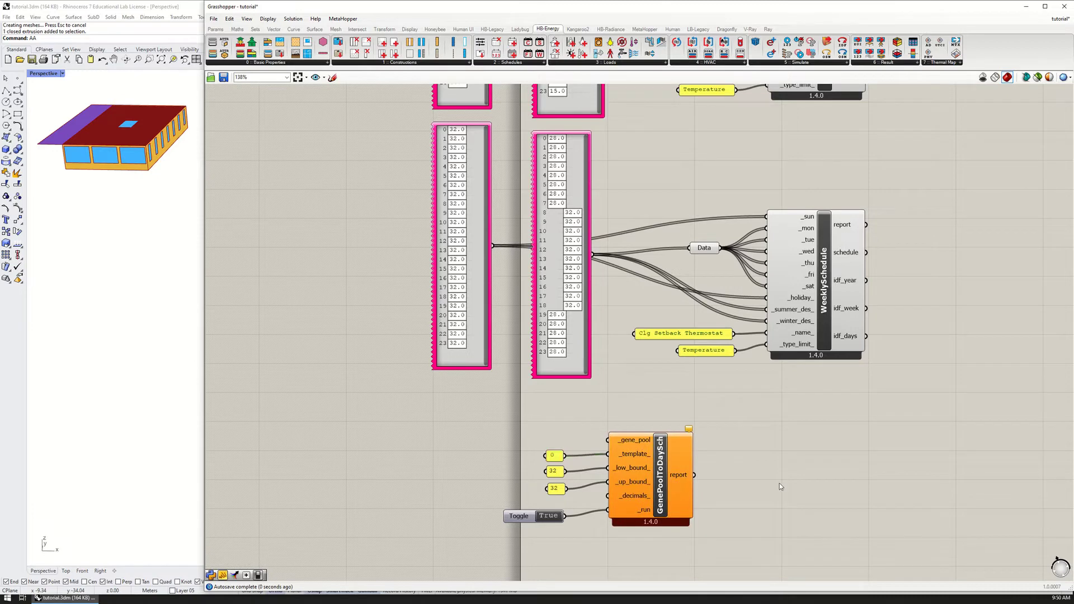
Group the heating and cooling setback schedule sets together and shift the group right.
{"action": "scroll", "coordinate": [576, 405], "scroll_direction": "down", "scroll_amount": 3}
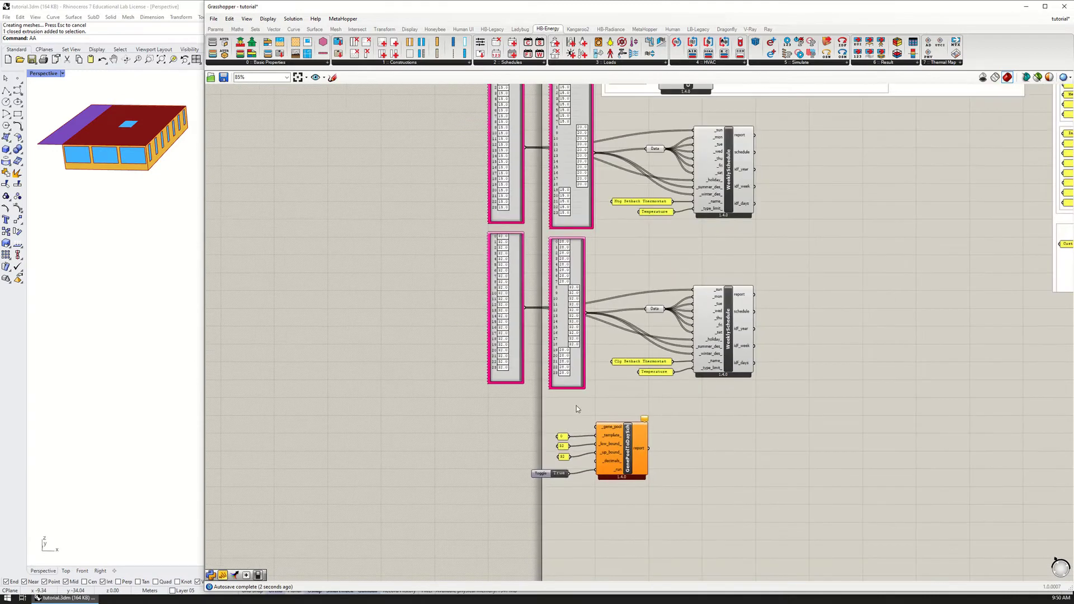
{"action": "left_click_drag", "start_coordinate": [786, 407], "coordinate": [451, 228]}
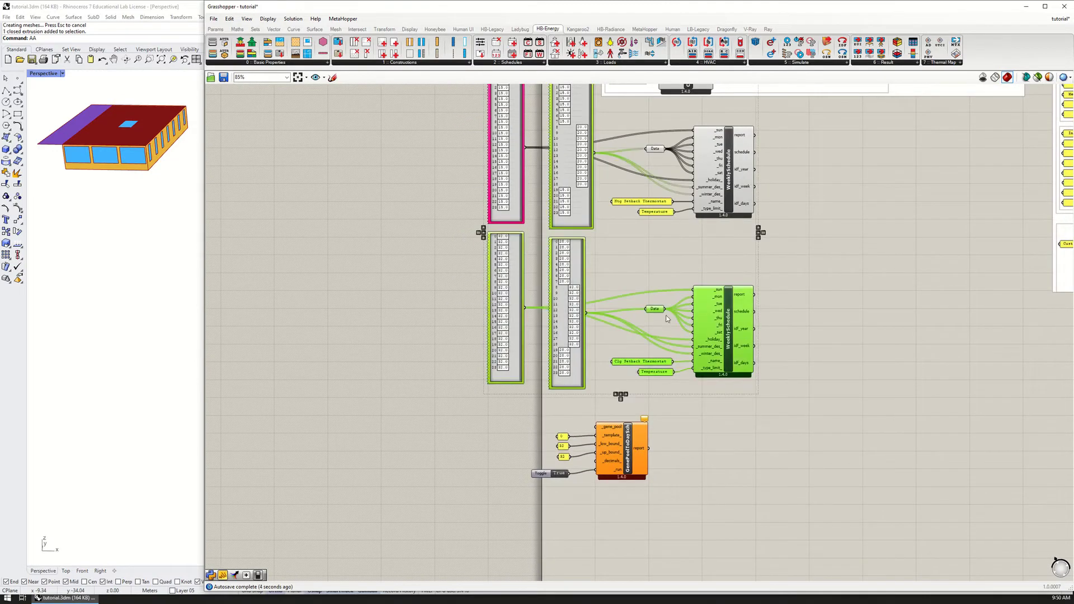
{"action": "left_click", "coordinate": [797, 349]}
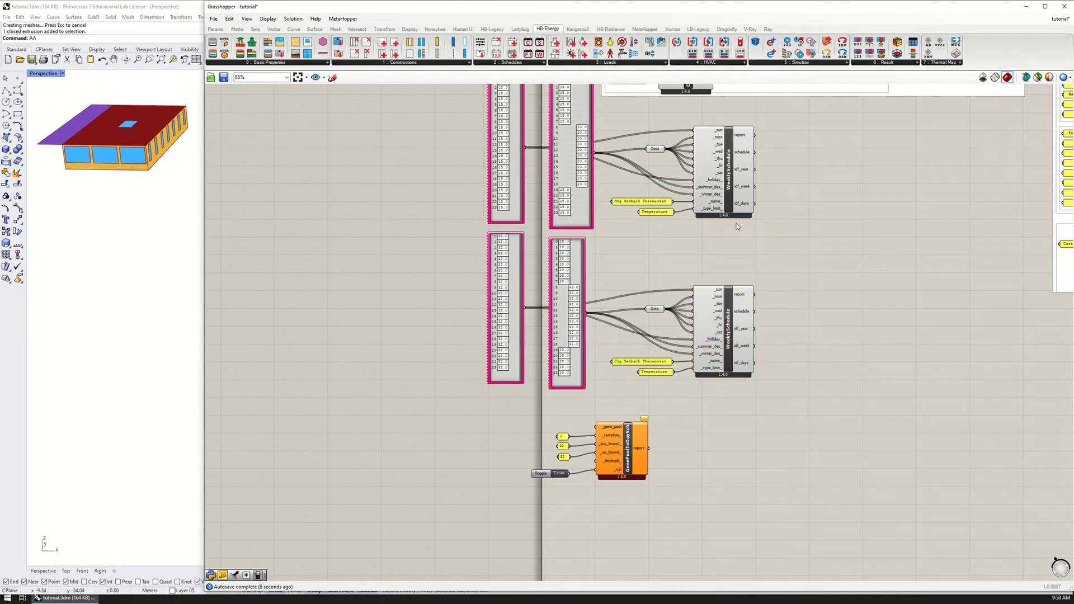
{"action": "scroll", "coordinate": [738, 226], "scroll_direction": "up", "scroll_amount": 1}
{"action": "scroll", "coordinate": [577, 276], "scroll_direction": "down", "scroll_amount": 3}
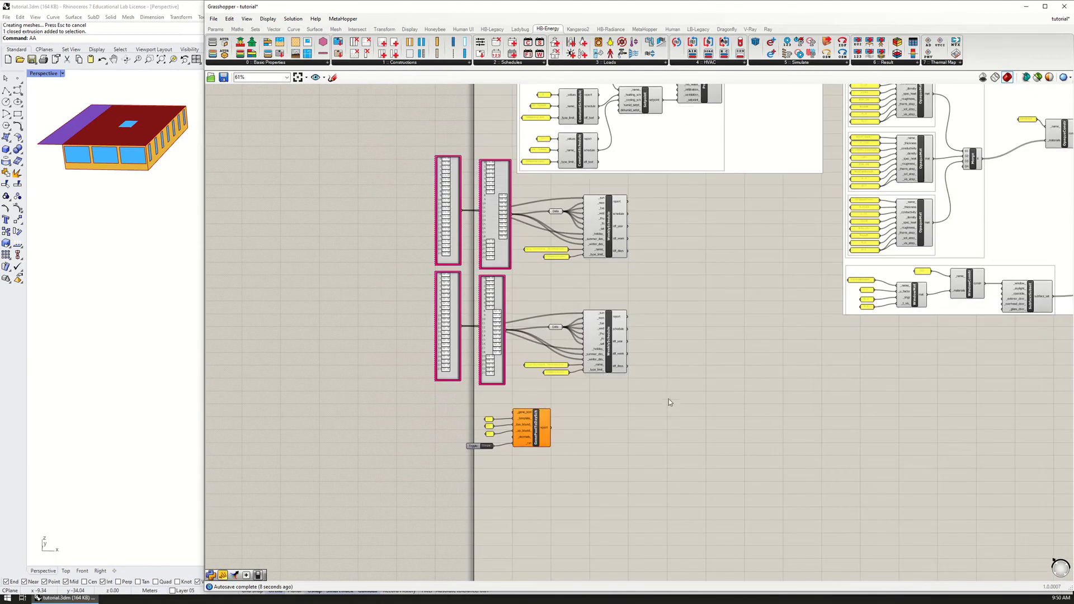
{"action": "left_click_drag", "start_coordinate": [668, 398], "coordinate": [424, 175]}
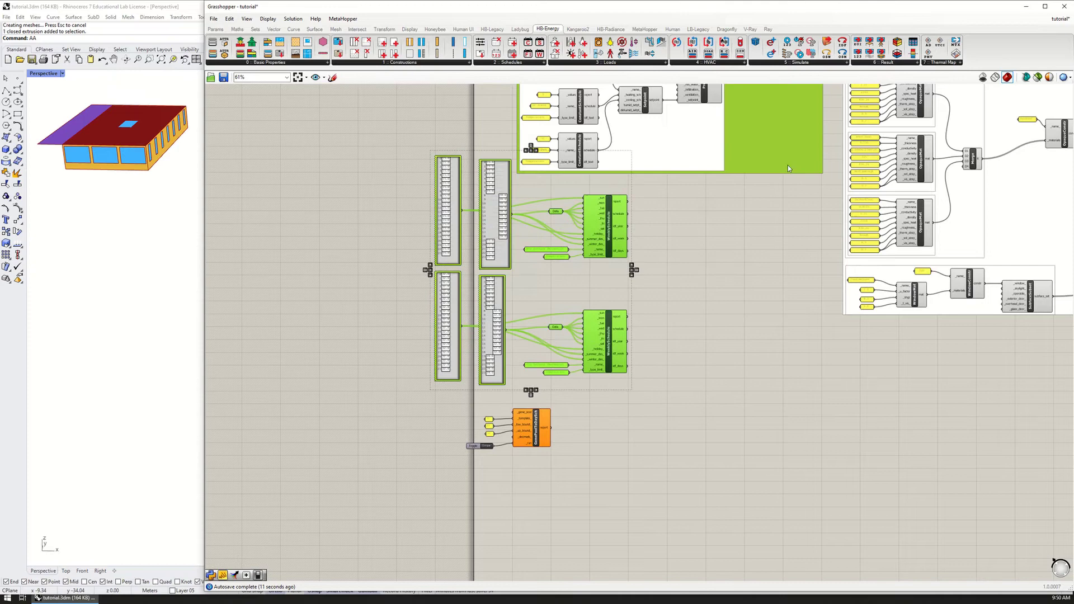
{"action": "left_click", "coordinate": [787, 165], "text": "ctrl"}
{"action": "middle_click", "coordinate": [480, 217]}
{"action": "left_click", "coordinate": [480, 195]}
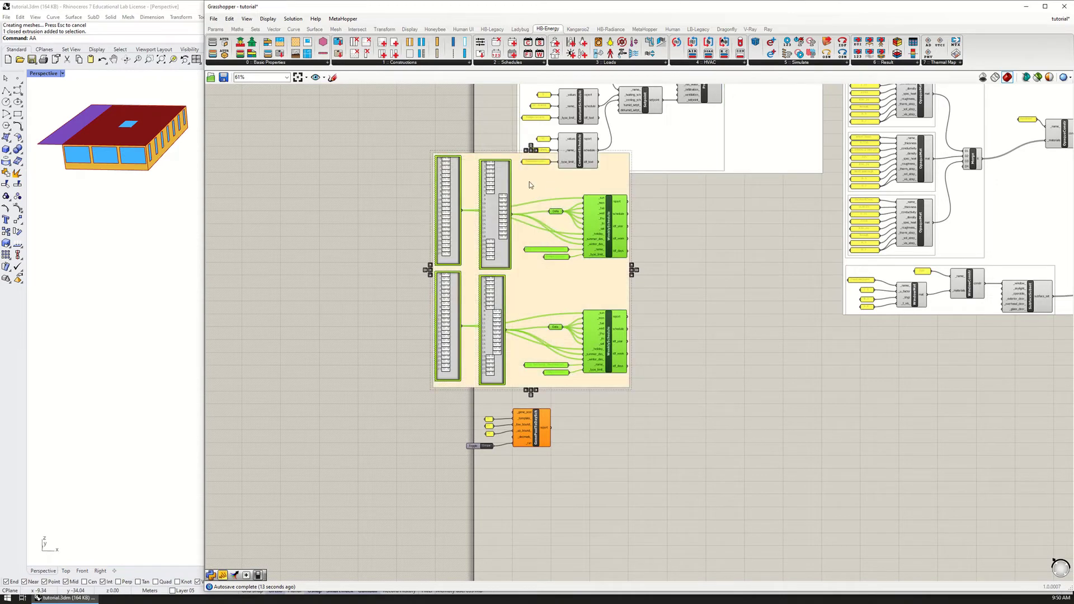
{"action": "left_click_drag", "start_coordinate": [531, 184], "coordinate": [612, 206]}
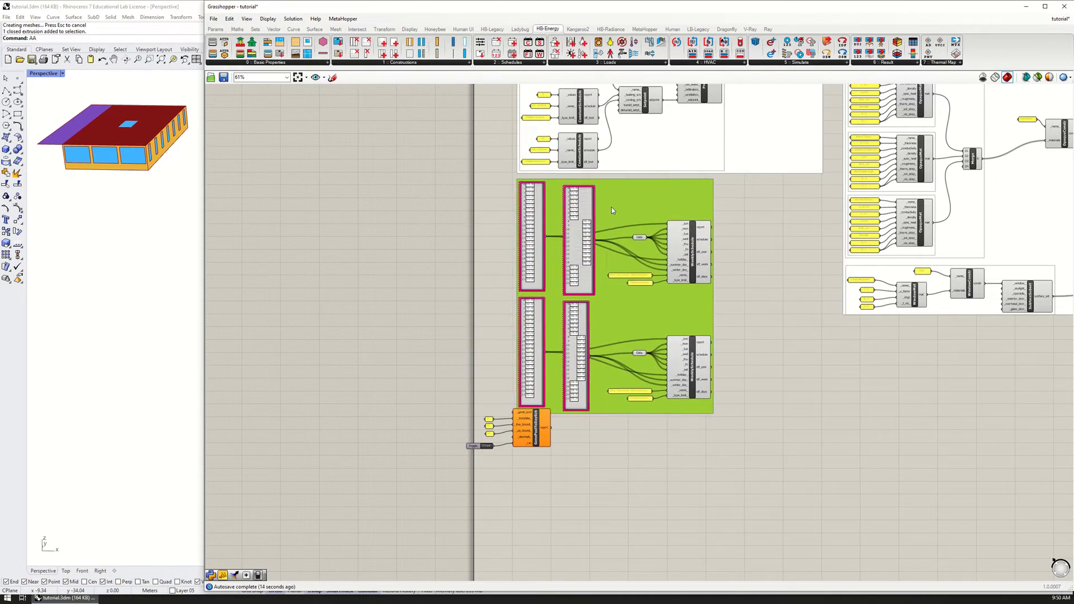
{"action": "left_click", "coordinate": [643, 436]}
Move GenePoolToDaySch and its inputs right and enclose them in their own group.
{"action": "left_click_drag", "start_coordinate": [414, 385], "coordinate": [585, 496]}
{"action": "left_click_drag", "start_coordinate": [544, 424], "coordinate": [705, 443]}
{"action": "middle_click", "coordinate": [693, 445]}
{"action": "left_click", "coordinate": [699, 426]}
{"action": "left_click", "coordinate": [736, 447]}
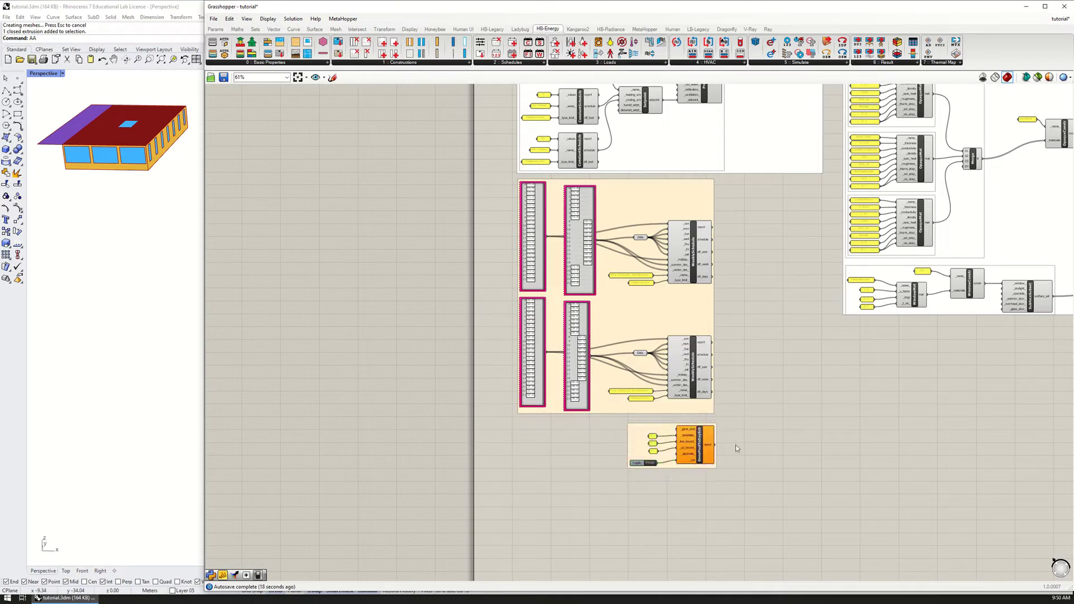
{"action": "left_click_drag", "start_coordinate": [700, 467], "coordinate": [697, 470]}
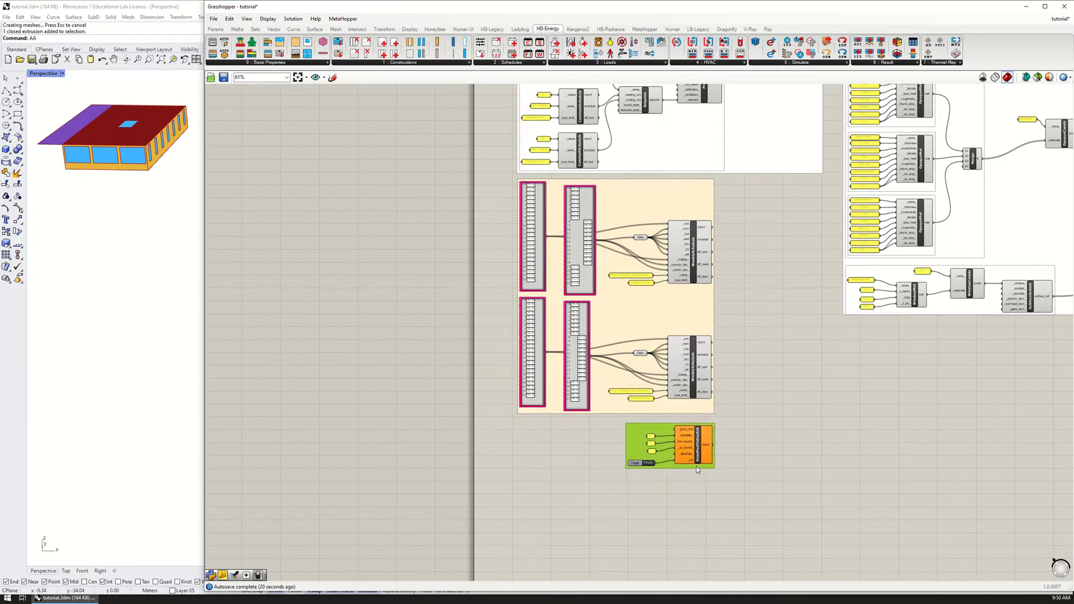
{"action": "left_click", "coordinate": [669, 485]}
{"action": "scroll", "coordinate": [430, 380], "scroll_direction": "down", "scroll_amount": 2}
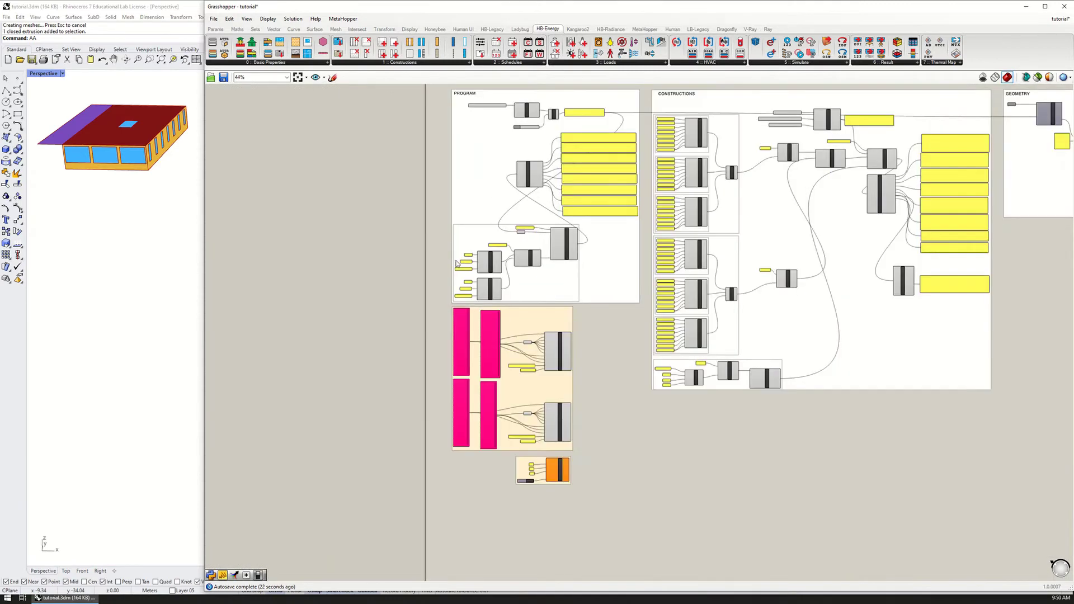
{"action": "scroll", "coordinate": [577, 296], "scroll_direction": "up", "scroll_amount": 4}
Wire the Setpoint output into ProgramType's _setpoint input.
{"action": "right_click_drag", "start_coordinate": [645, 262], "coordinate": [640, 269]}
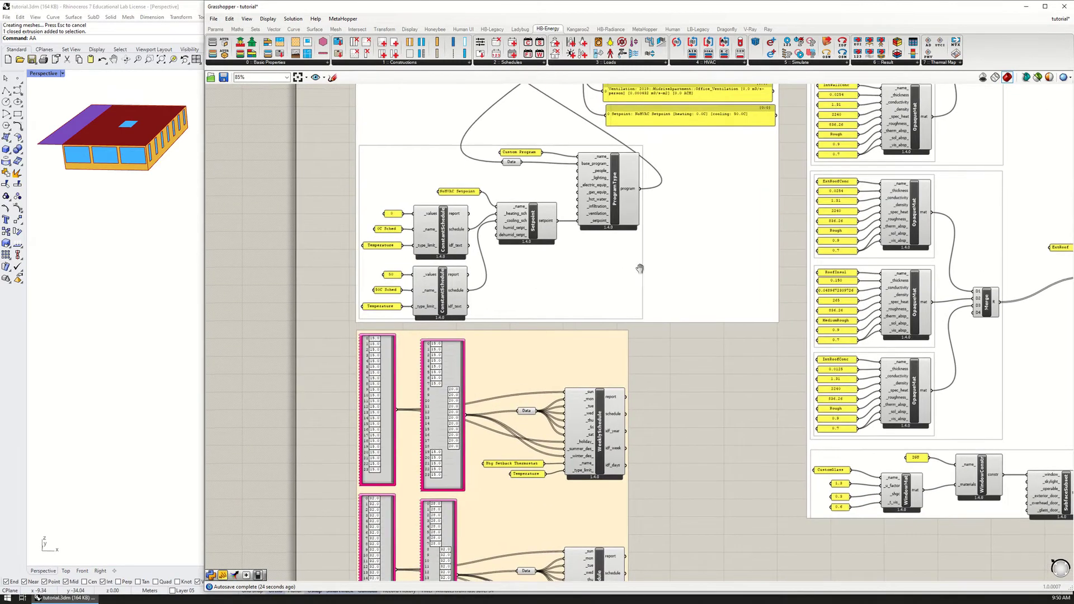
{"action": "scroll", "coordinate": [576, 231], "scroll_direction": "up", "scroll_amount": 2}
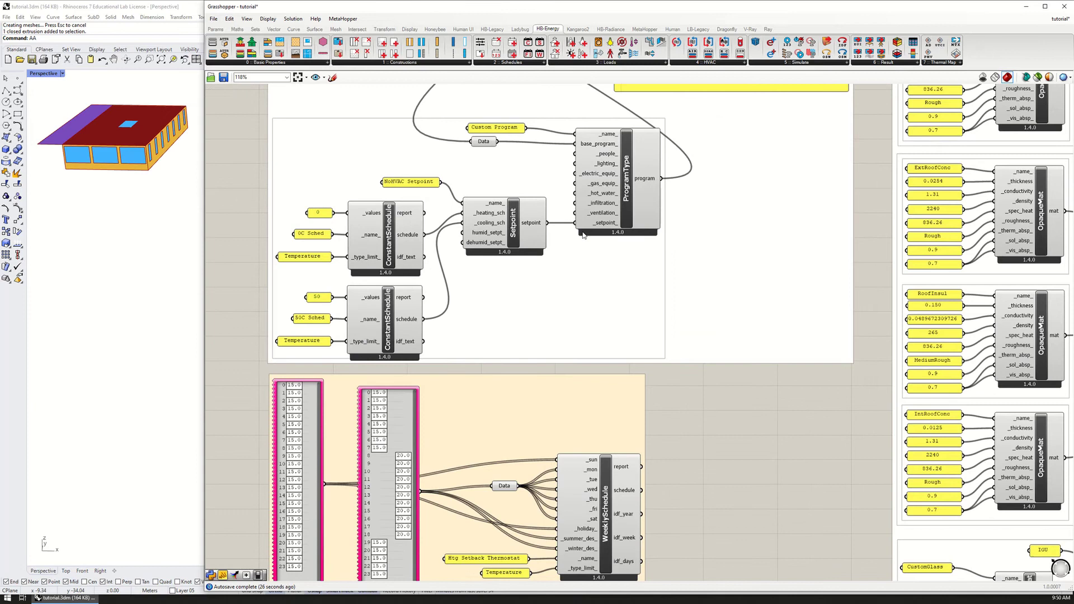
{"action": "left_click_drag", "start_coordinate": [619, 201], "coordinate": [623, 198]}
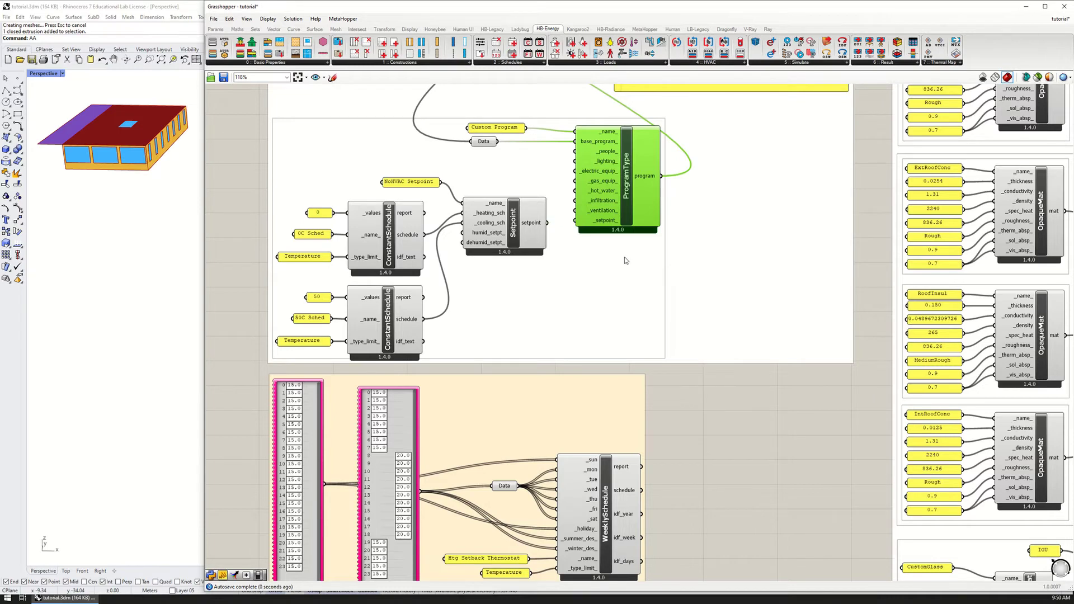
{"action": "right_click_drag", "start_coordinate": [627, 354], "coordinate": [608, 267]}
{"action": "scroll", "coordinate": [635, 380], "scroll_direction": "down", "scroll_amount": 2}
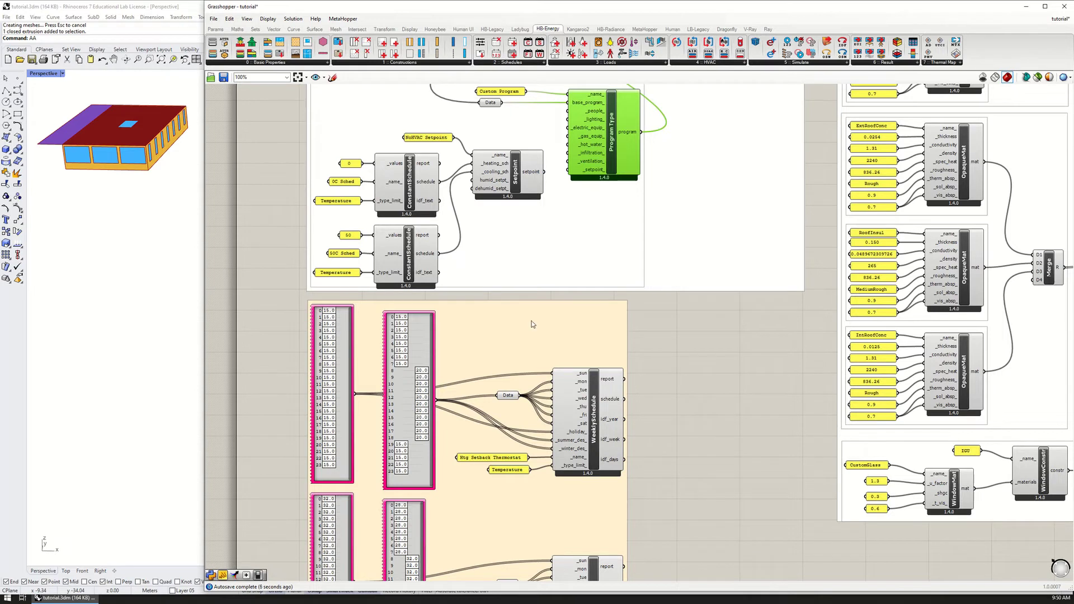
{"action": "left_click_drag", "start_coordinate": [546, 173], "coordinate": [563, 171]}
{"action": "left_click", "coordinate": [486, 166]}
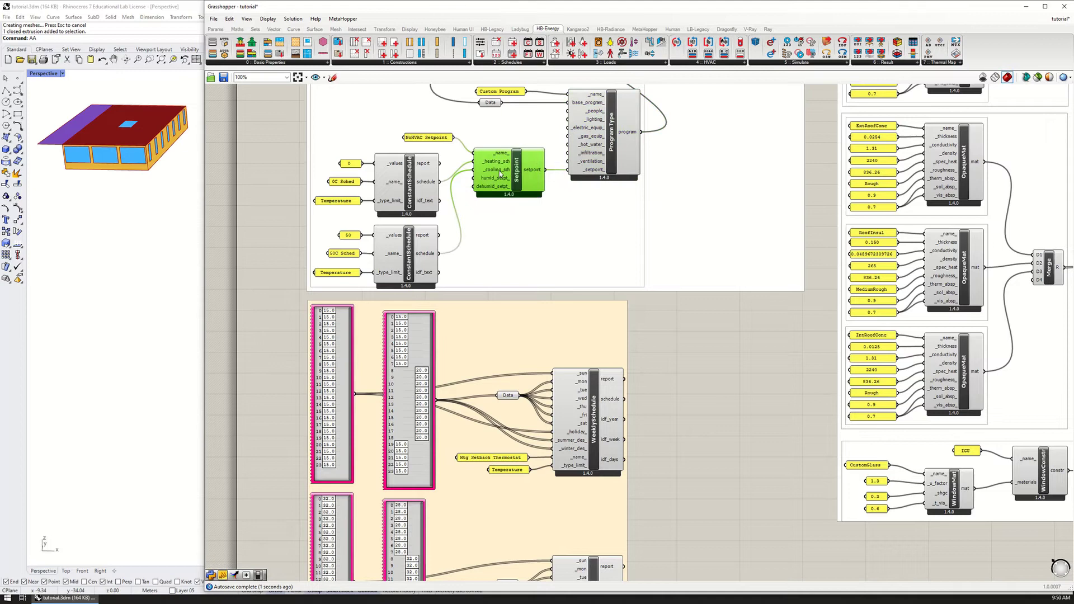
Connect the Htg and Clg Setback WeeklySchedules to Setpoint's _heating_sch and _cooling_sch.
{"action": "left_click_drag", "start_coordinate": [625, 399], "coordinate": [477, 164]}
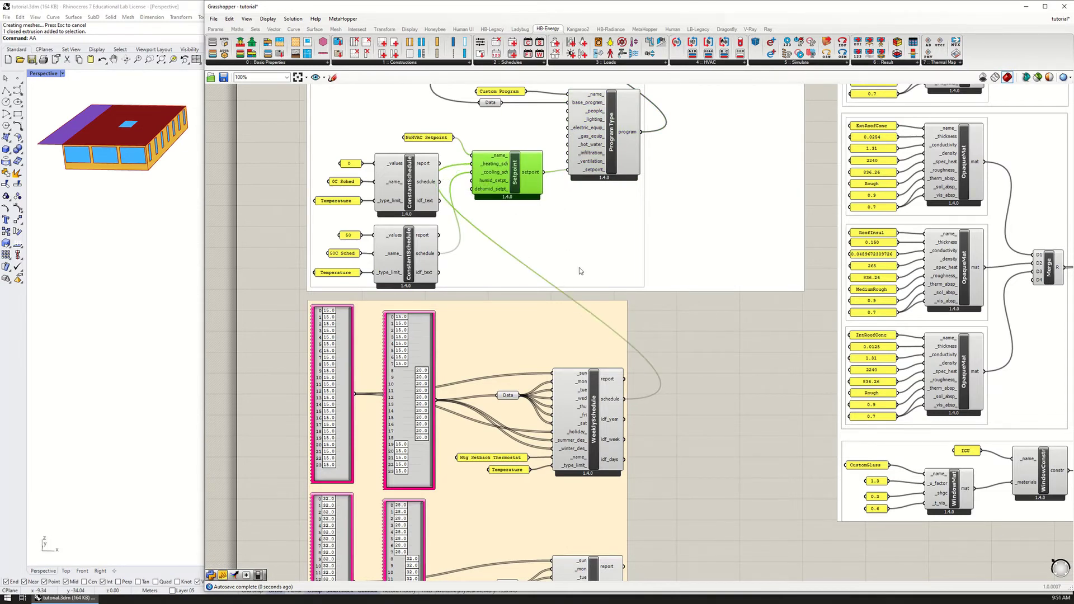
{"action": "right_click_drag", "start_coordinate": [636, 569], "coordinate": [661, 498]}
{"action": "left_click_drag", "start_coordinate": [650, 517], "coordinate": [497, 102]}
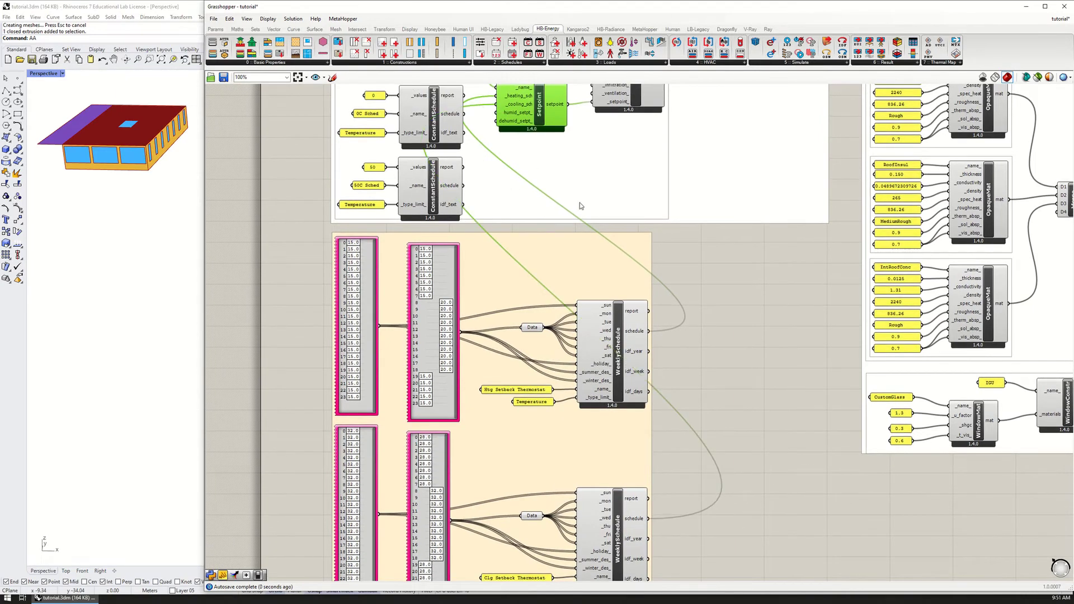
{"action": "right_click_drag", "start_coordinate": [575, 174], "coordinate": [619, 280]}
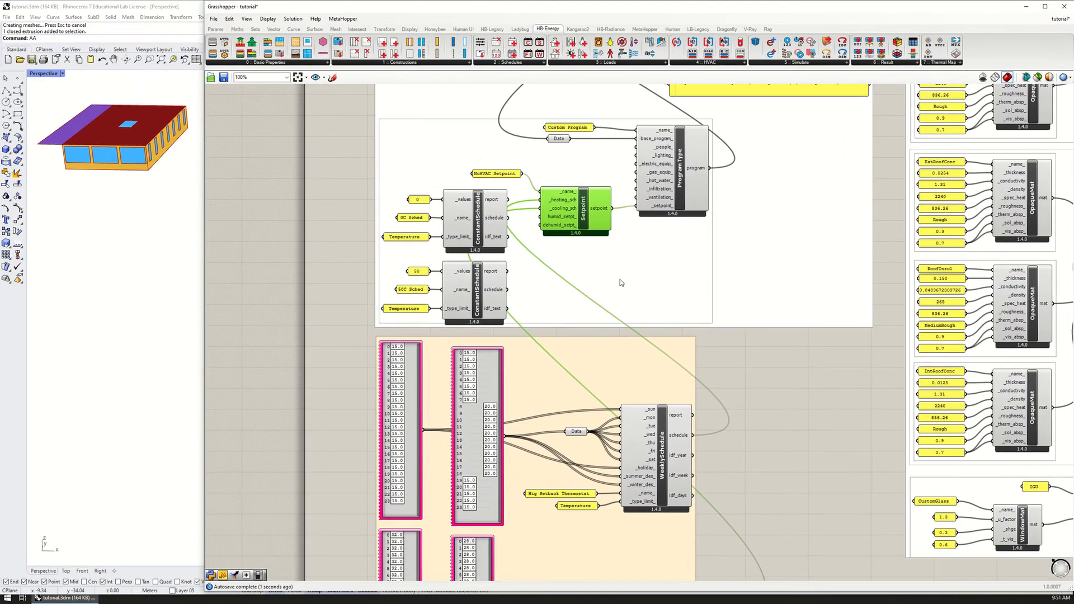
Change the setpoint name panel text from 'NoHVAC Setpoint' to 'MixedMode Setpoint'.
{"action": "left_click", "coordinate": [498, 175]}
{"action": "double_click", "coordinate": [498, 174]}
{"action": "left_click", "coordinate": [497, 173]}
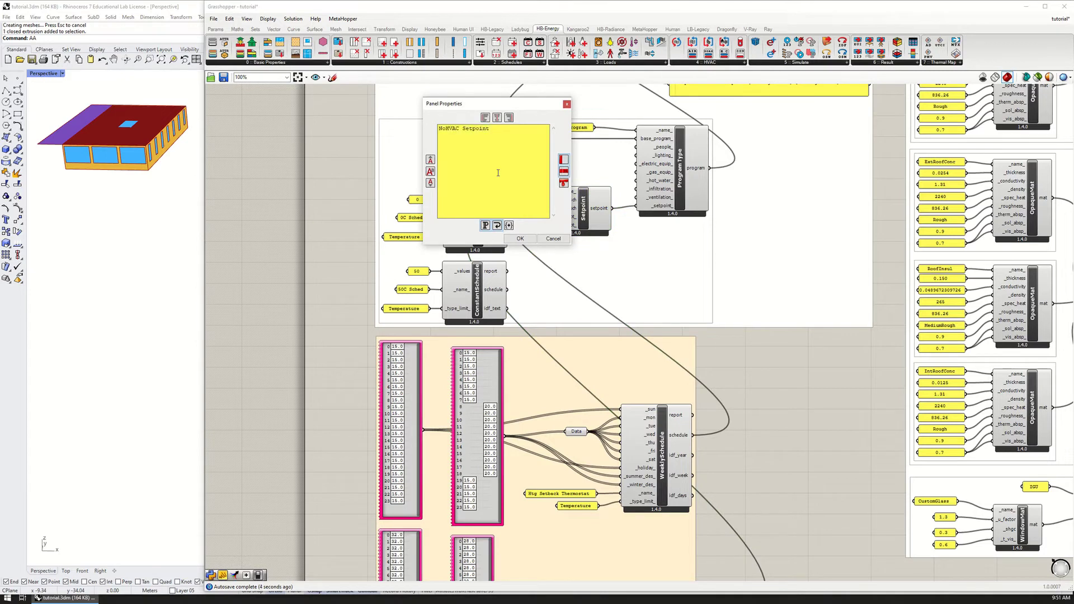
{"action": "type", "text": "MM"}
{"action": "key", "text": "Delete"}
{"action": "key", "text": "Delete"}
{"action": "key", "text": "Delete"}
{"action": "key", "text": "Delete"}
{"action": "key", "text": "Delete"}
{"action": "key", "text": "Delete"}
{"action": "key", "text": "BackSpace"}
{"action": "type", "text": "ixedMode"}
{"action": "left_click", "coordinate": [530, 239]}
Zoom out over the definition to review the program and construction groups.
{"action": "right_click_drag", "start_coordinate": [751, 427], "coordinate": [623, 362]}
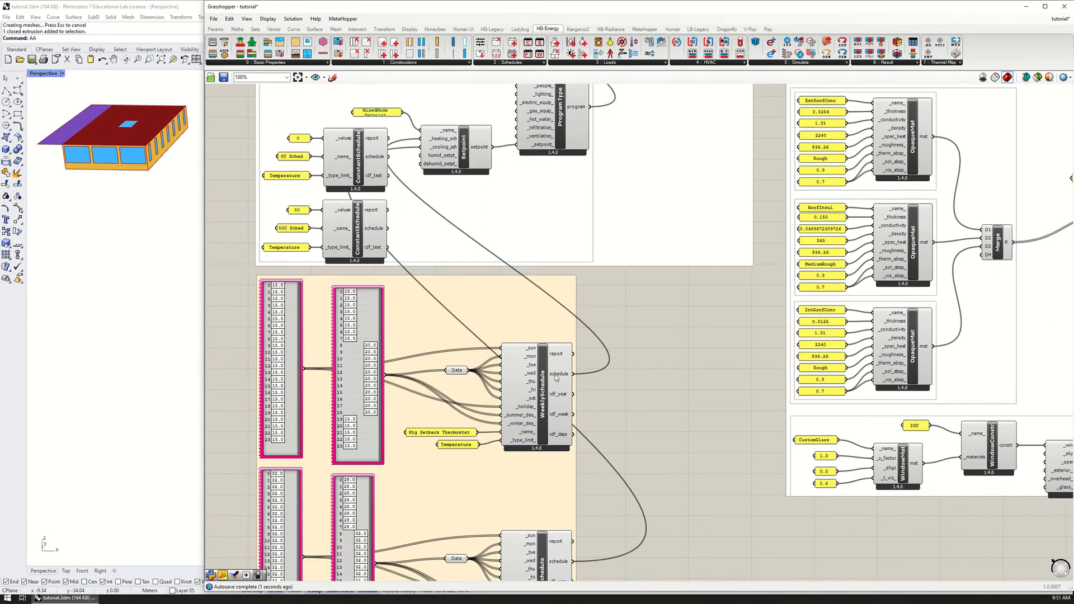
{"action": "scroll", "coordinate": [609, 405], "scroll_direction": "down", "scroll_amount": 3}
{"action": "right_click_drag", "start_coordinate": [609, 405], "coordinate": [611, 355]}
{"action": "scroll", "coordinate": [520, 492], "scroll_direction": "up", "scroll_amount": 2}
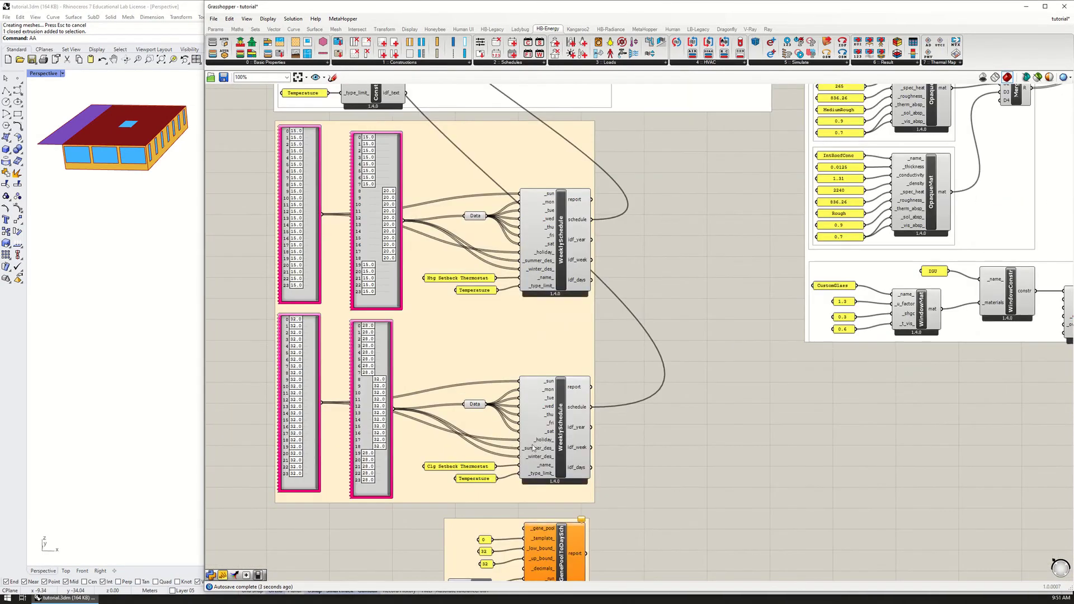
{"action": "scroll", "coordinate": [499, 472], "scroll_direction": "down", "scroll_amount": 5}
{"action": "scroll", "coordinate": [546, 402], "scroll_direction": "up", "scroll_amount": 4}
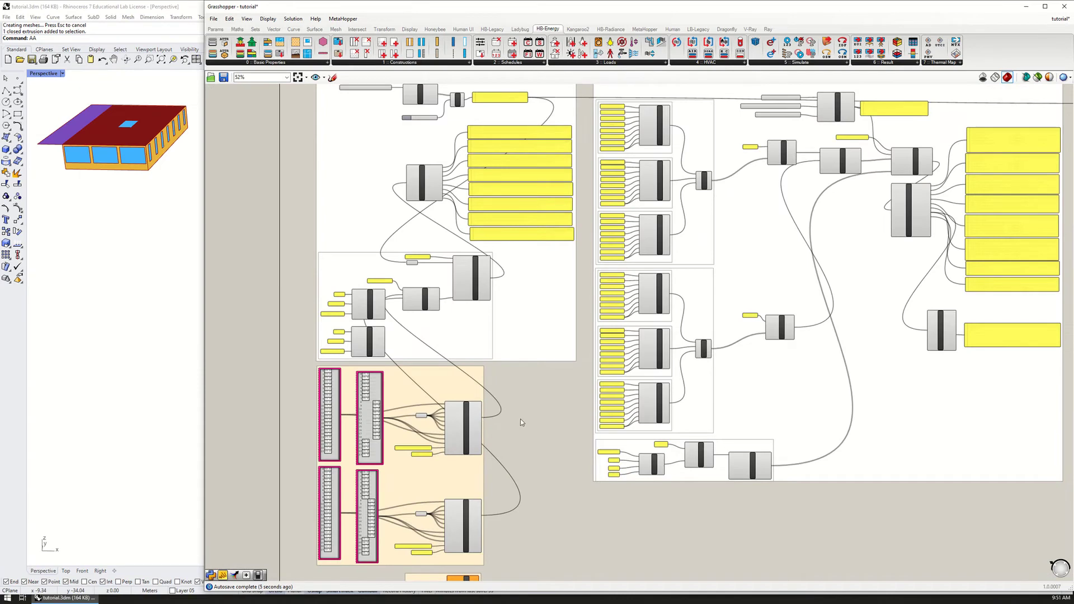
{"action": "right_click_drag", "start_coordinate": [514, 432], "coordinate": [532, 496]}
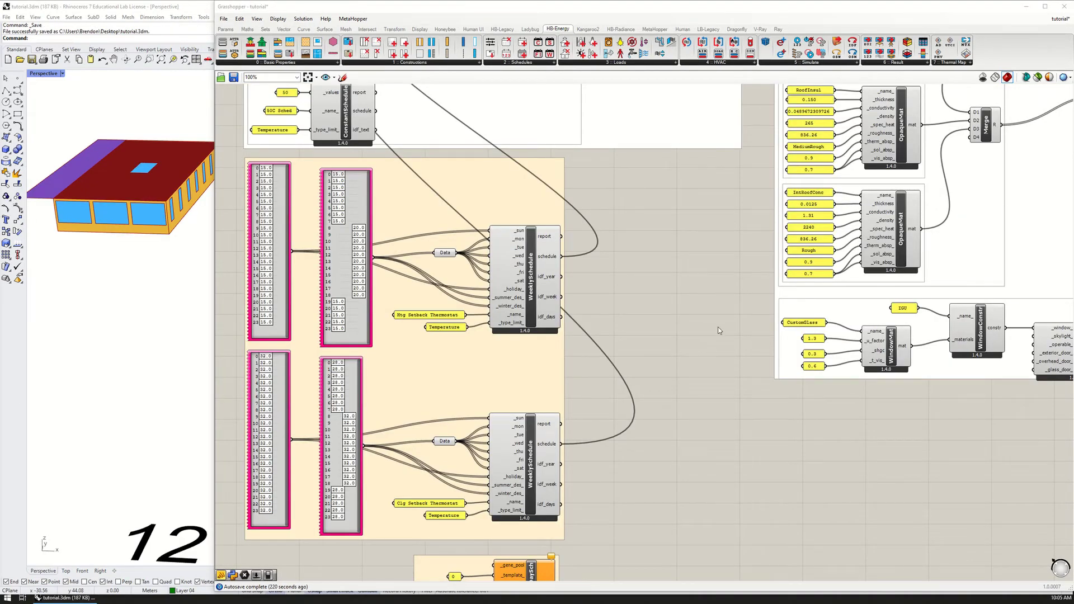
Pan to the simulation results and nudge the 0.02 result panel slightly right.
{"action": "scroll", "coordinate": [671, 322], "scroll_direction": "down", "scroll_amount": 8}
{"action": "right_click_drag", "start_coordinate": [671, 291], "coordinate": [565, 336]}
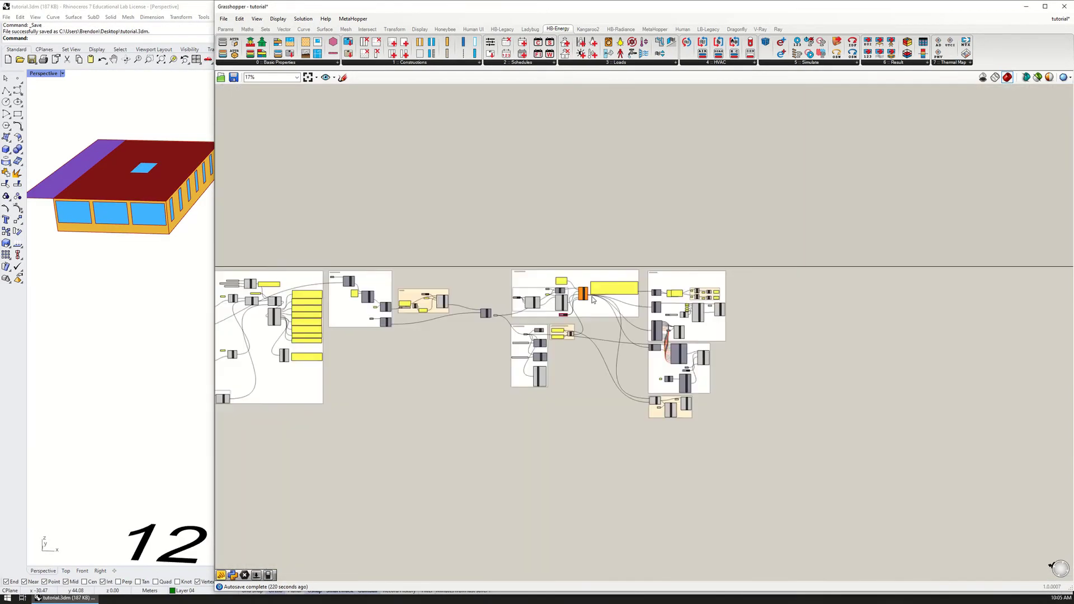
{"action": "scroll", "coordinate": [678, 281], "scroll_direction": "up", "scroll_amount": 3}
{"action": "scroll", "coordinate": [678, 282], "scroll_direction": "up", "scroll_amount": 5}
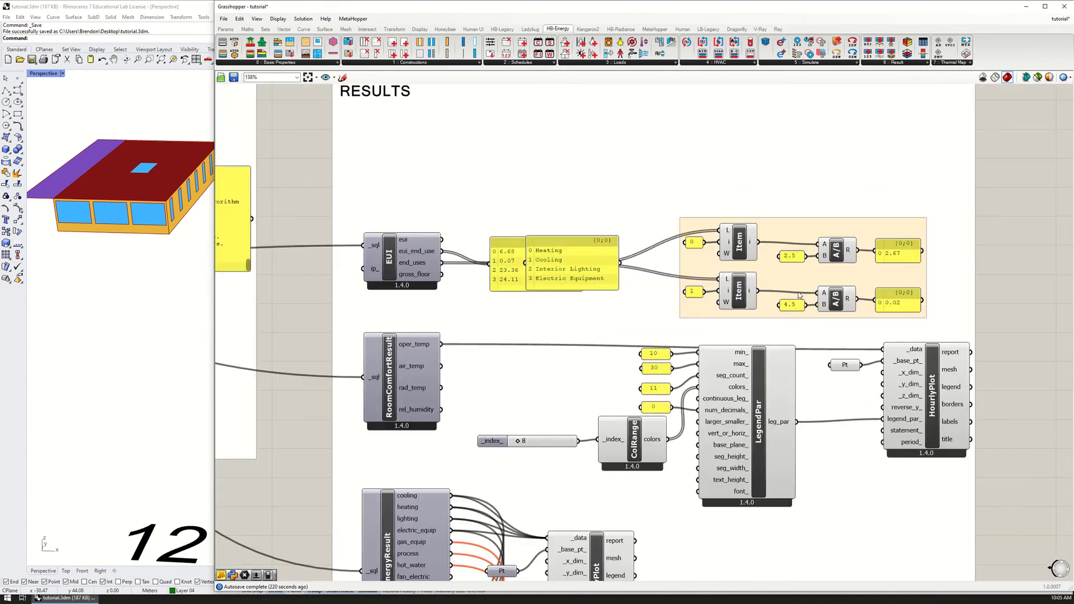
{"action": "right_click_drag", "start_coordinate": [708, 289], "coordinate": [718, 264]}
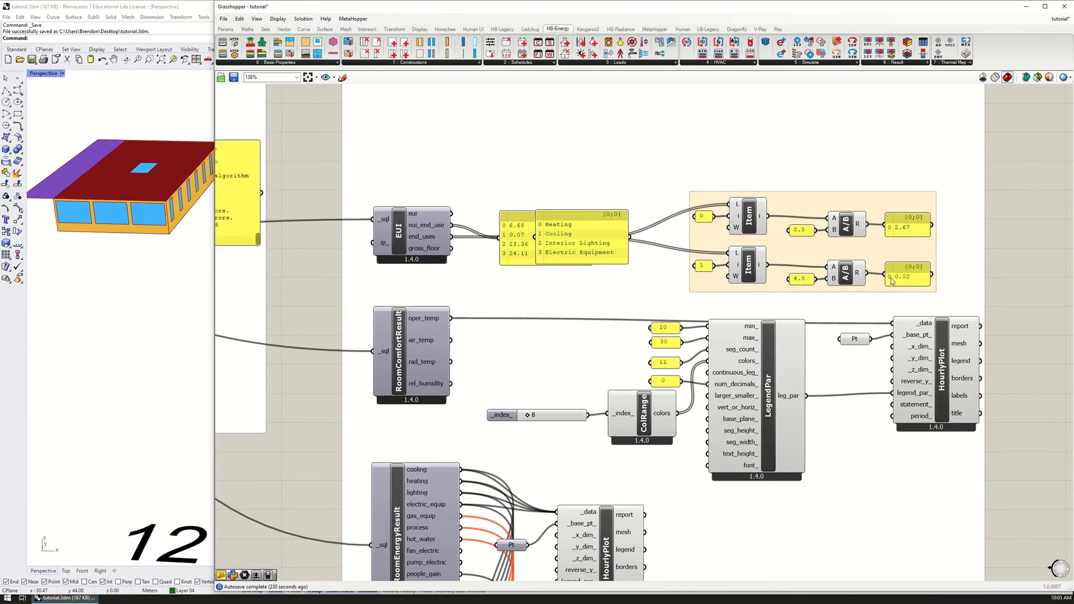
{"action": "left_click", "coordinate": [907, 279]}
{"action": "left_click_drag", "start_coordinate": [907, 279], "coordinate": [911, 278]}
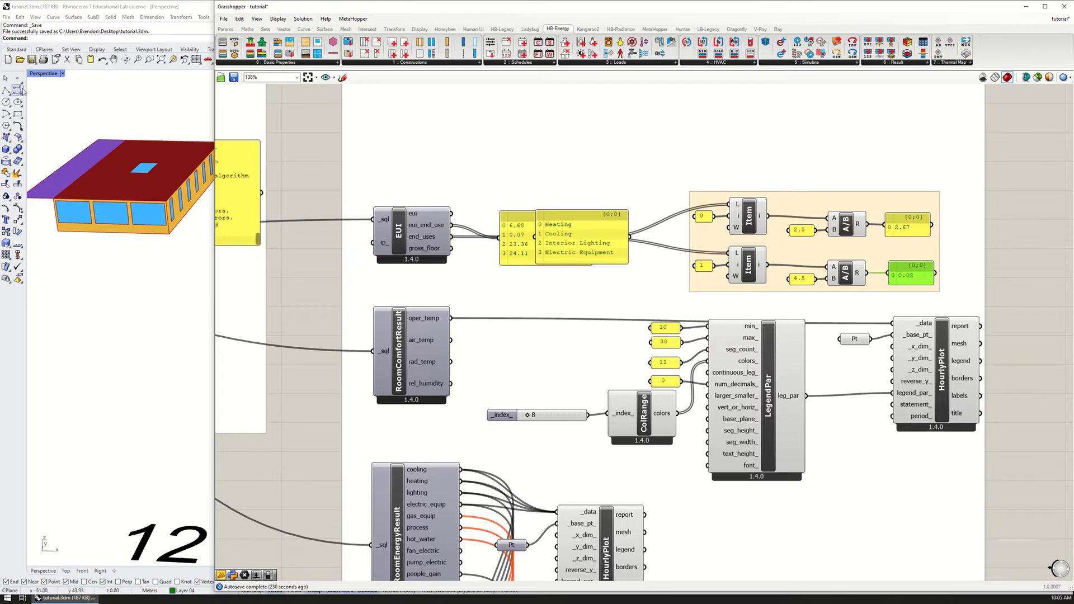
Switch Rhino to the Top view, widen it beside Grasshopper, and frame the heatmap plots.
{"action": "left_click", "coordinate": [33, 75]}
{"action": "key", "text": "ctrl+F1"}
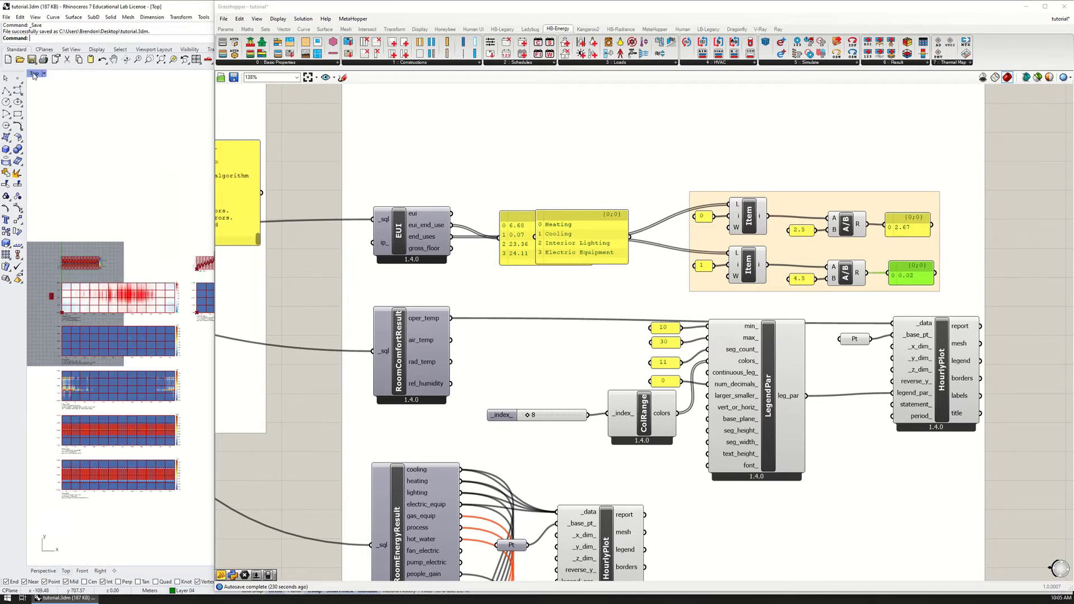
{"action": "scroll", "coordinate": [119, 379], "scroll_direction": "up", "scroll_amount": 2}
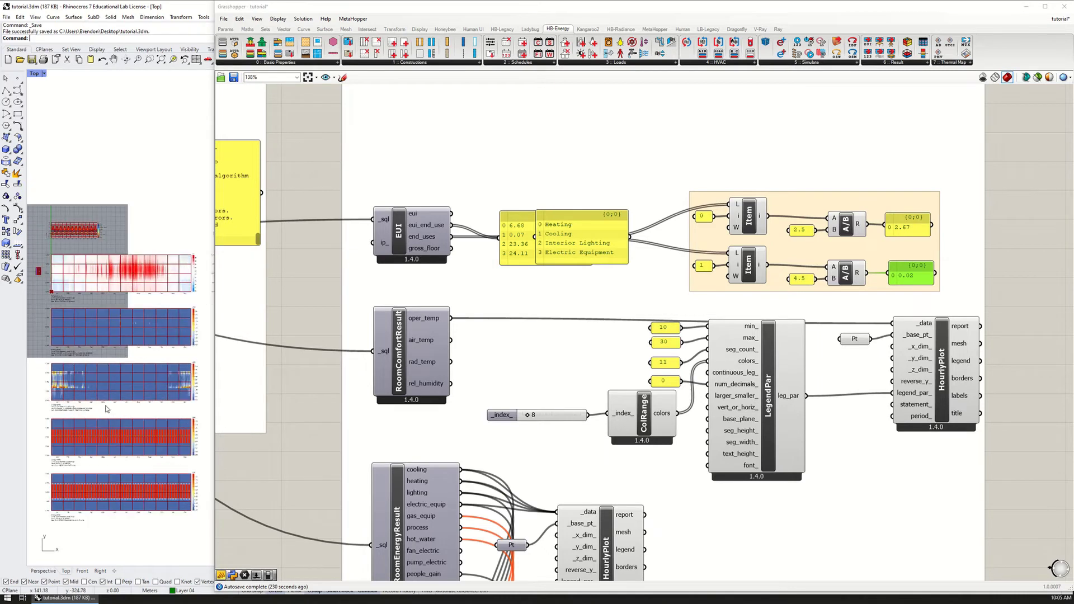
{"action": "left_click_drag", "start_coordinate": [215, 148], "coordinate": [641, 168]}
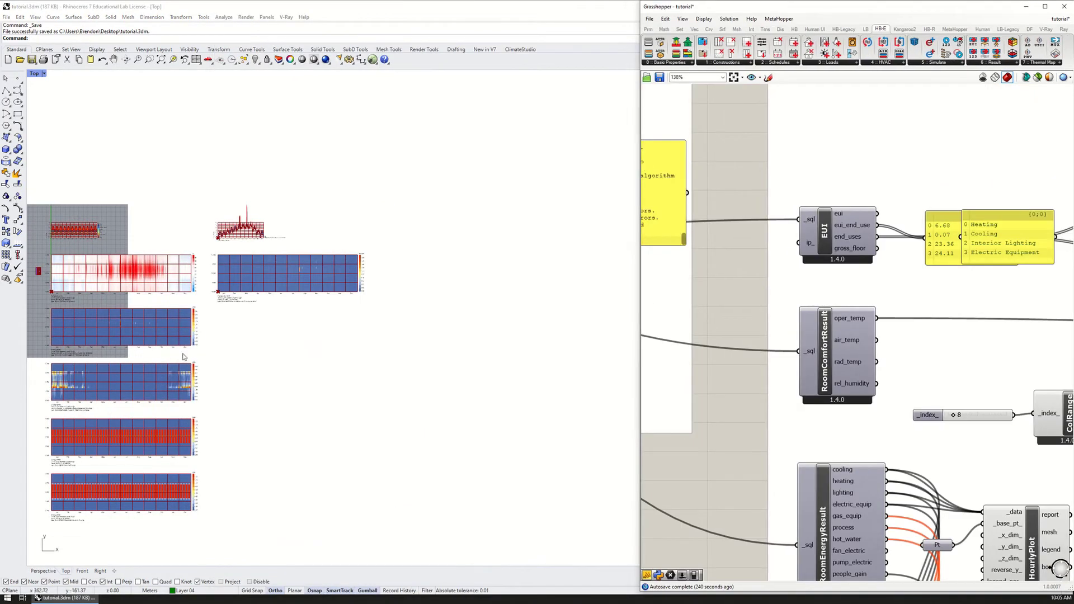
{"action": "scroll", "coordinate": [299, 309], "scroll_direction": "up", "scroll_amount": 5}
{"action": "right_click_drag", "start_coordinate": [299, 308], "coordinate": [311, 222]}
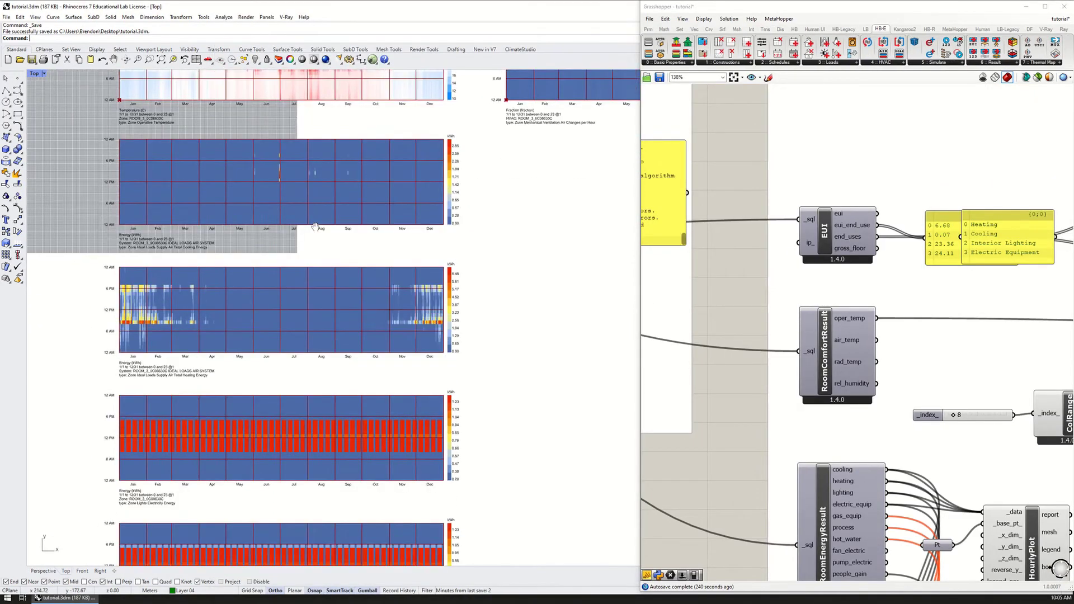
{"action": "scroll", "coordinate": [186, 203], "scroll_direction": "up", "scroll_amount": 2}
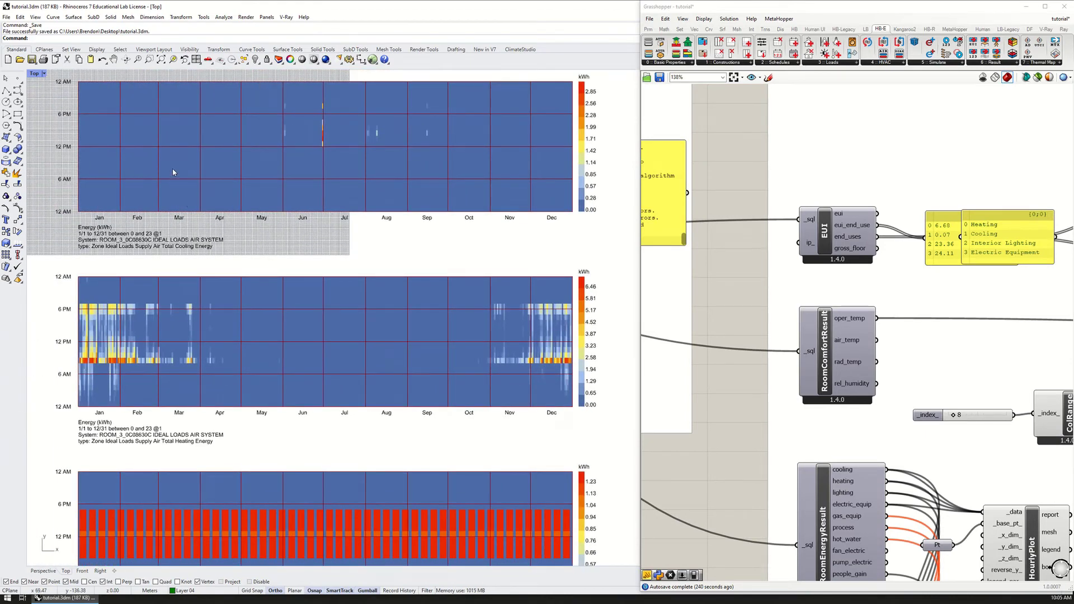
{"action": "right_click_drag", "start_coordinate": [192, 372], "coordinate": [168, 398]}
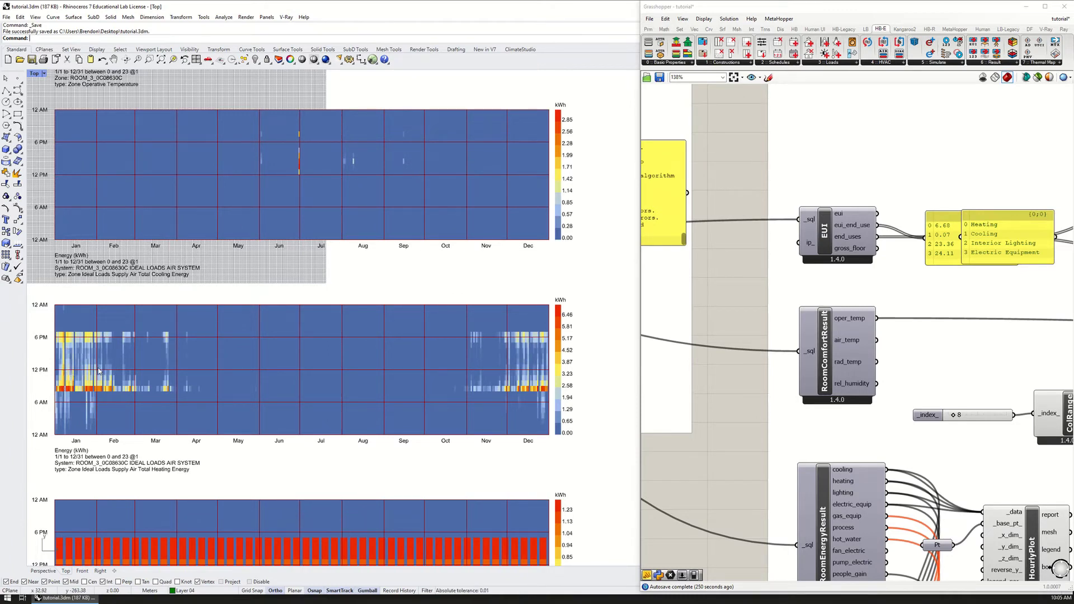
{"action": "right_click_drag", "start_coordinate": [207, 256], "coordinate": [203, 360]}
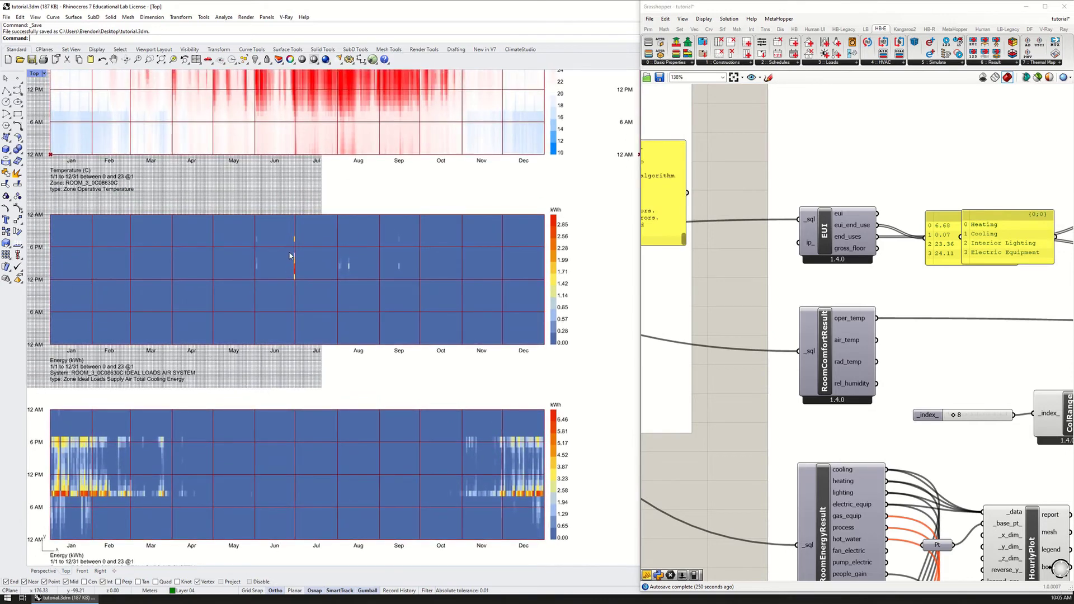
{"action": "right_click_drag", "start_coordinate": [286, 282], "coordinate": [276, 283]}
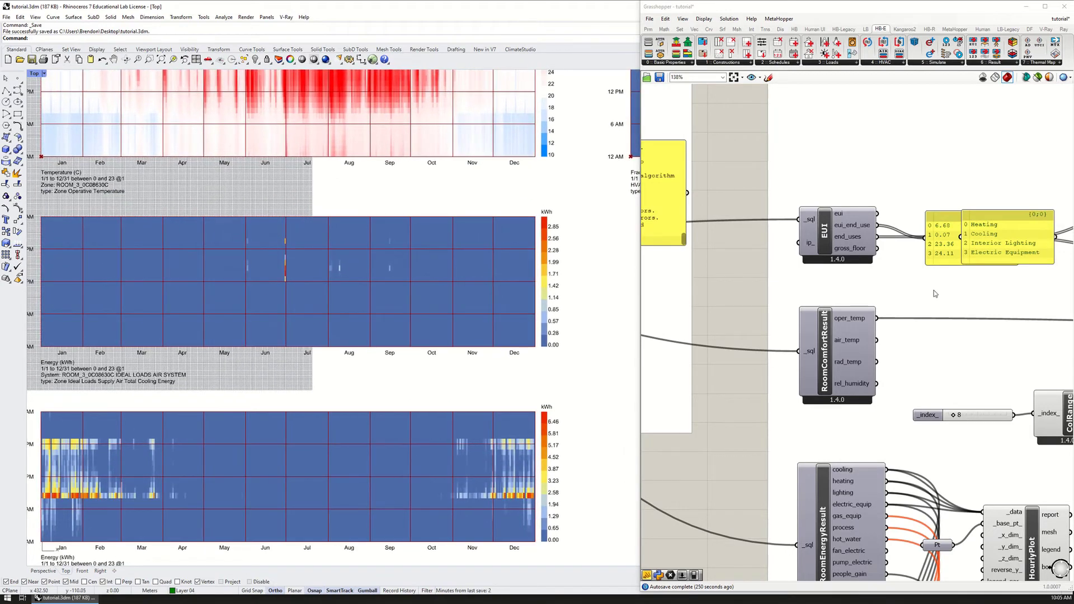
{"action": "right_click_drag", "start_coordinate": [965, 294], "coordinate": [595, 295]}
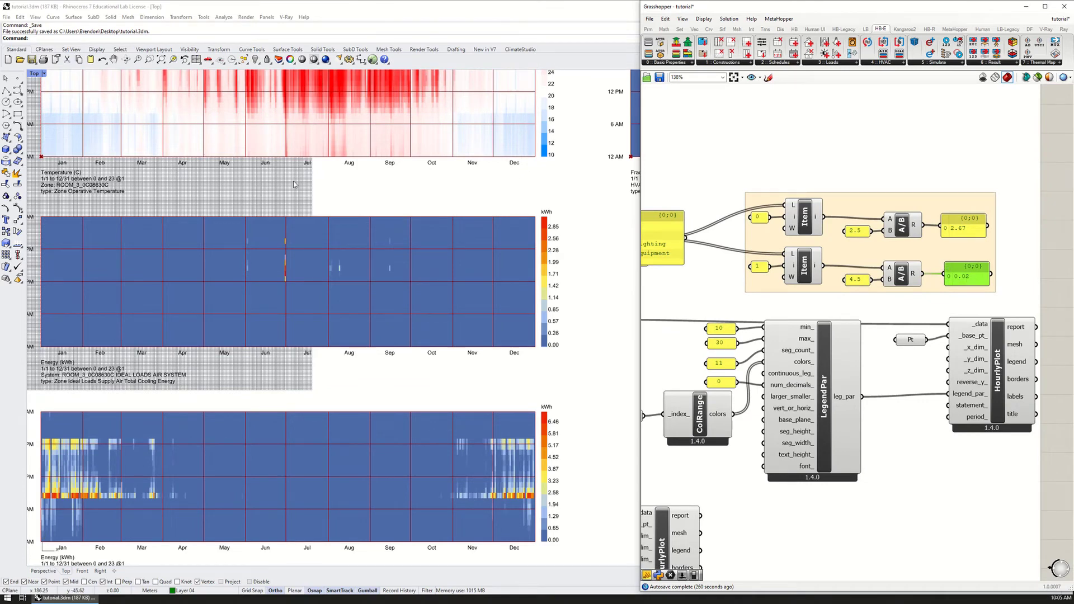
Frame the full operative temperature chart and select the temperature HourlyPlot beside its LegendPar.
{"action": "right_click_drag", "start_coordinate": [296, 185], "coordinate": [324, 361]}
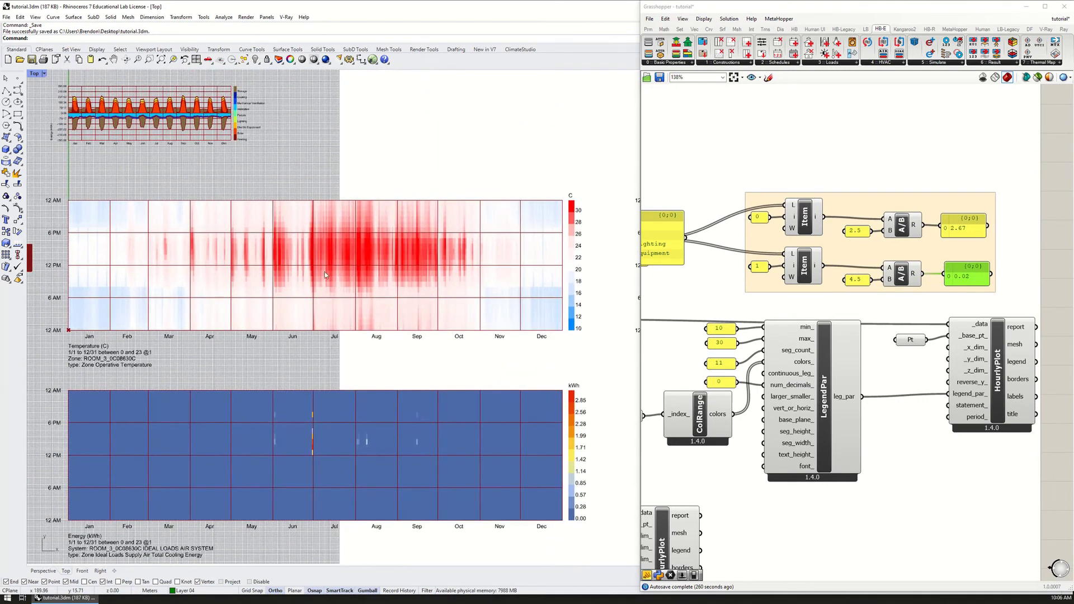
{"action": "scroll", "coordinate": [987, 281], "scroll_direction": "down", "scroll_amount": 5}
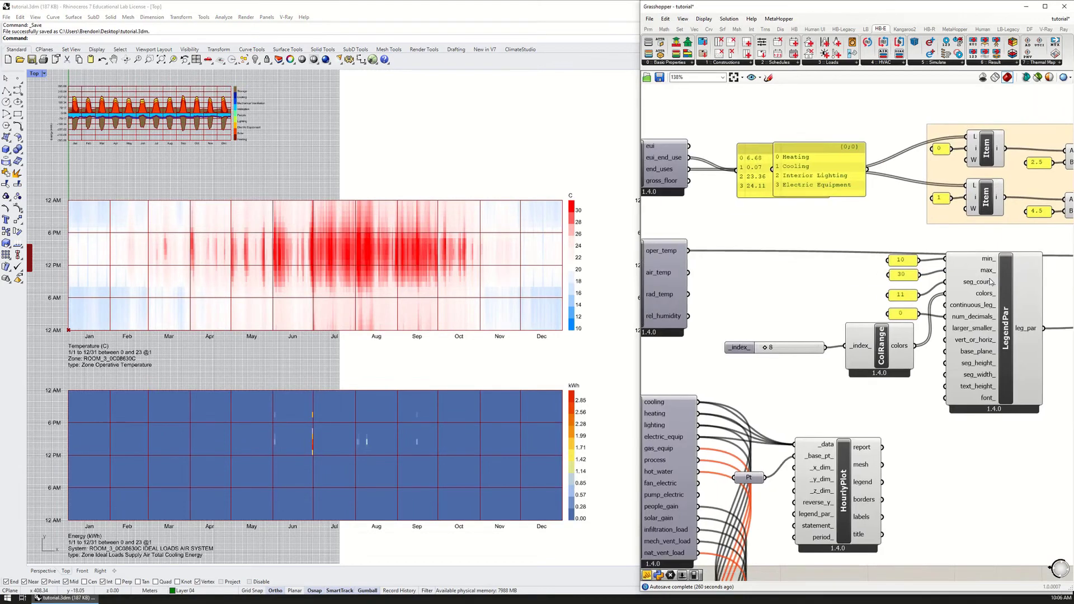
{"action": "scroll", "coordinate": [986, 281], "scroll_direction": "up", "scroll_amount": 3}
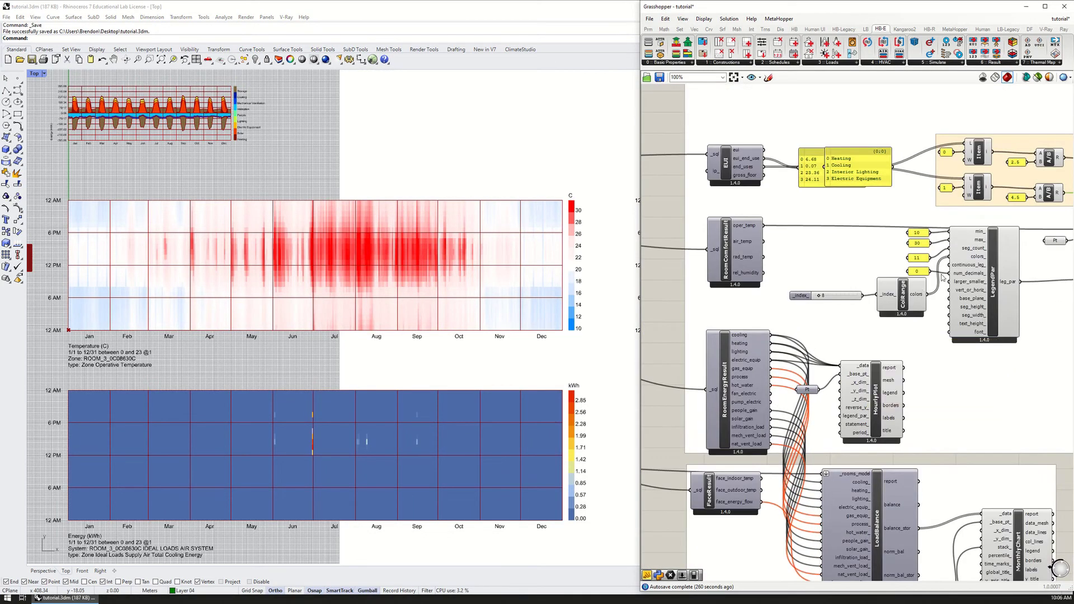
{"action": "scroll", "coordinate": [872, 271], "scroll_direction": "up", "scroll_amount": 1}
{"action": "left_click_drag", "start_coordinate": [681, 248], "coordinate": [688, 252]}
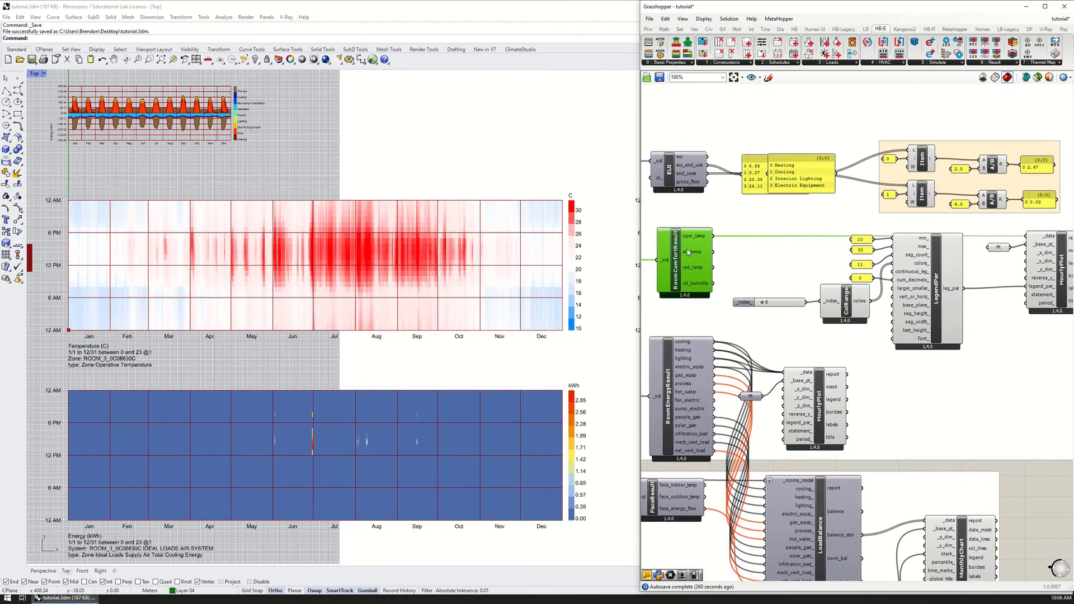
{"action": "right_click_drag", "start_coordinate": [928, 287], "coordinate": [870, 305]}
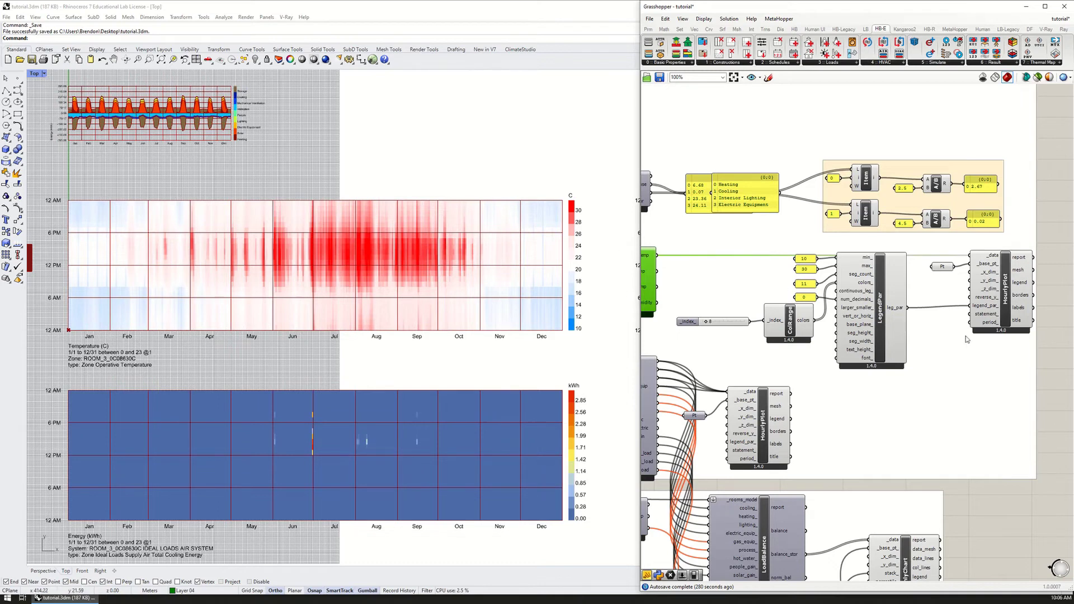
{"action": "right_click_drag", "start_coordinate": [964, 343], "coordinate": [854, 314]}
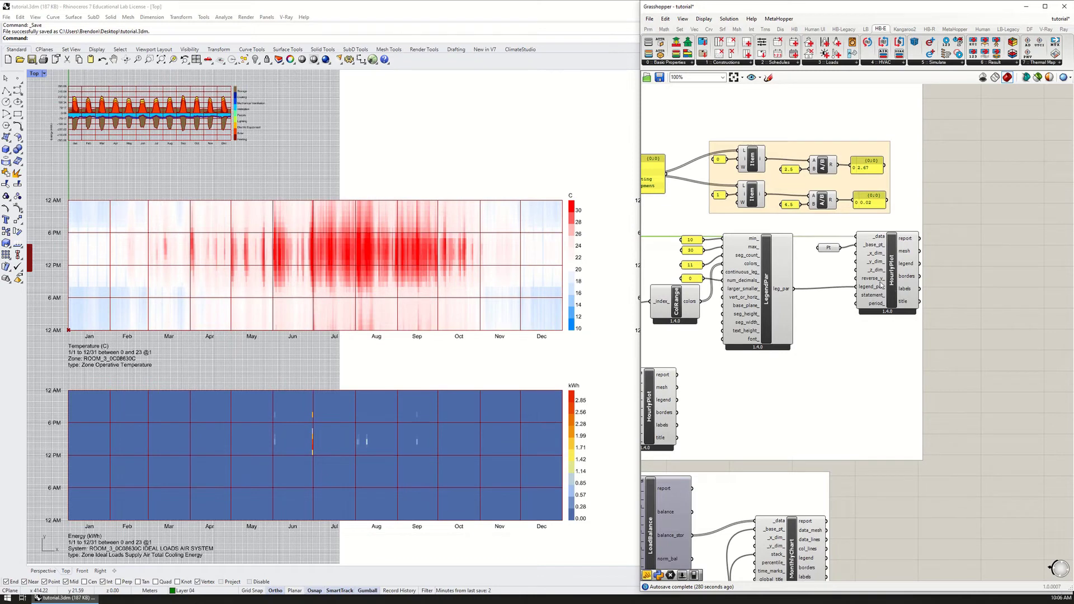
{"action": "left_click_drag", "start_coordinate": [881, 284], "coordinate": [884, 287]}
Create an 'a>28' panel and place it beside HourlyPlot's statement input.
{"action": "double_click", "coordinate": [970, 346]}
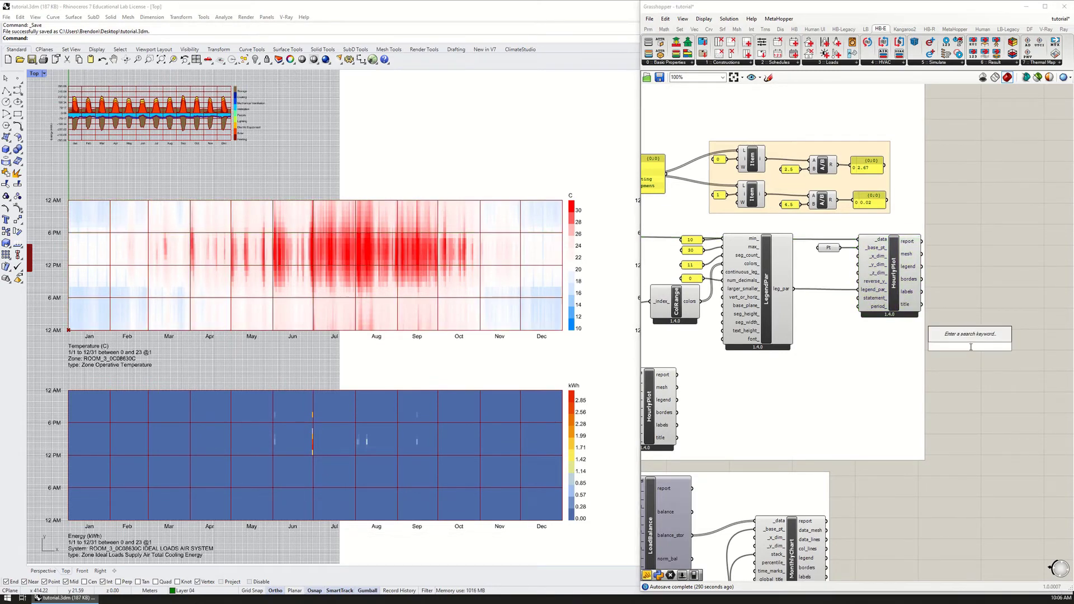
{"action": "type", "text": "a"}
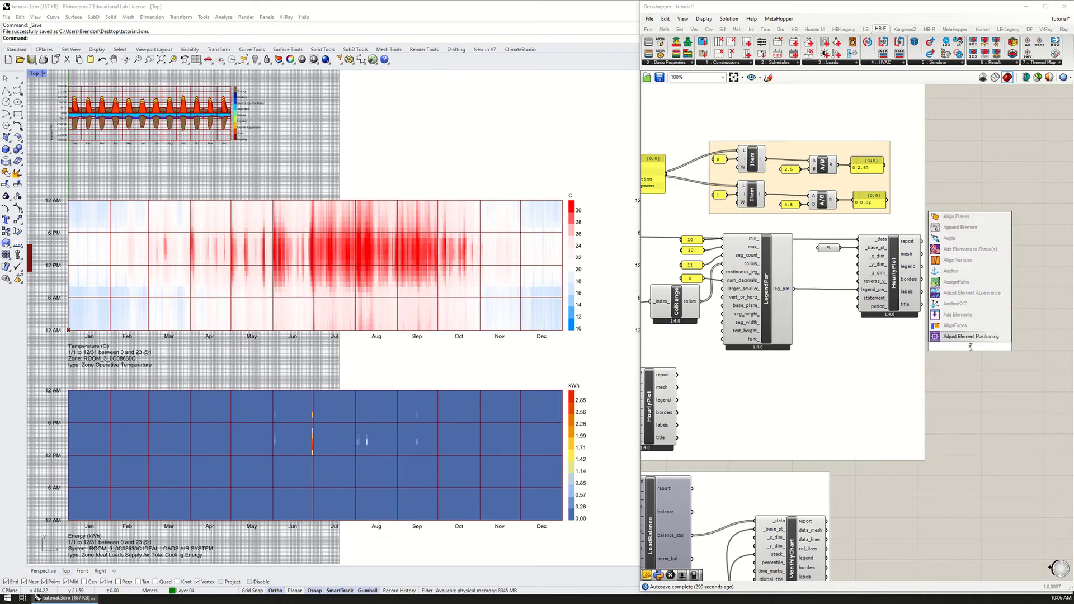
{"action": "key", "text": "BackSpace"}
{"action": "type", "text": "panel"}
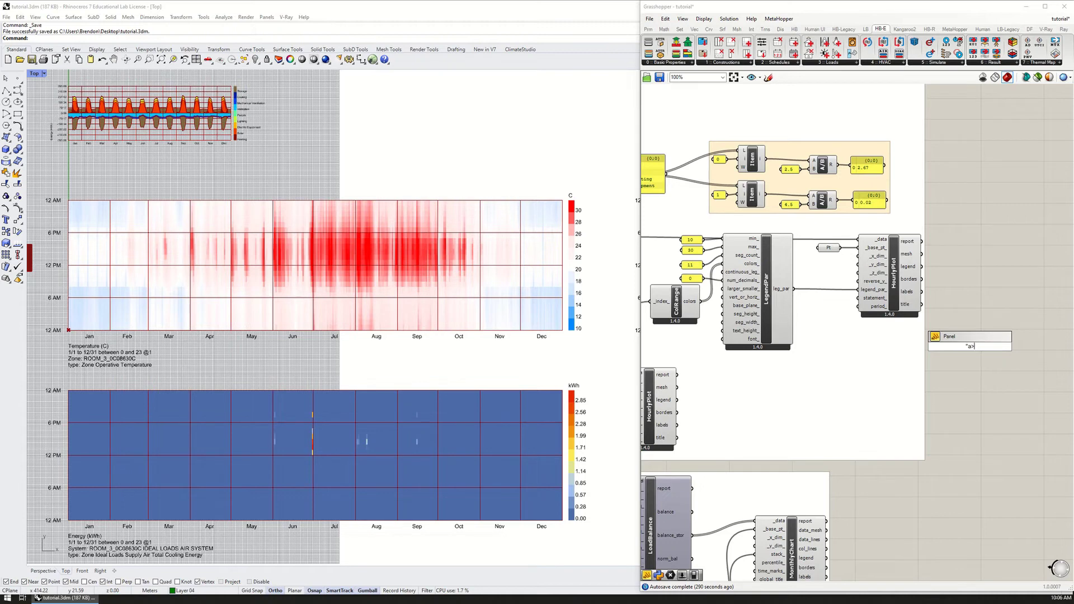
{"action": "key", "text": "Return"}
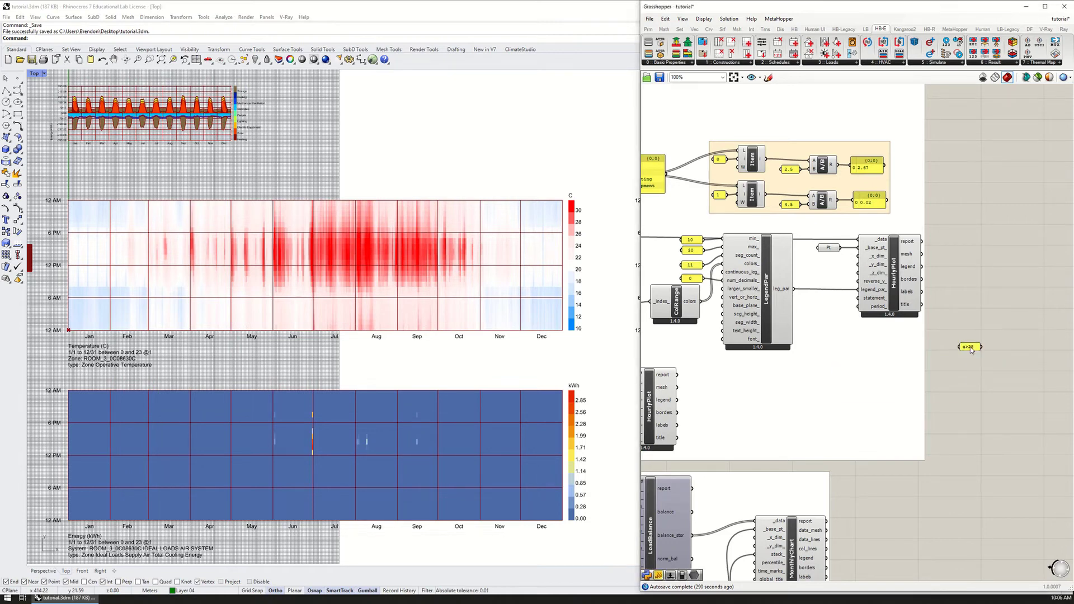
{"action": "left_click_drag", "start_coordinate": [978, 343], "coordinate": [857, 297]}
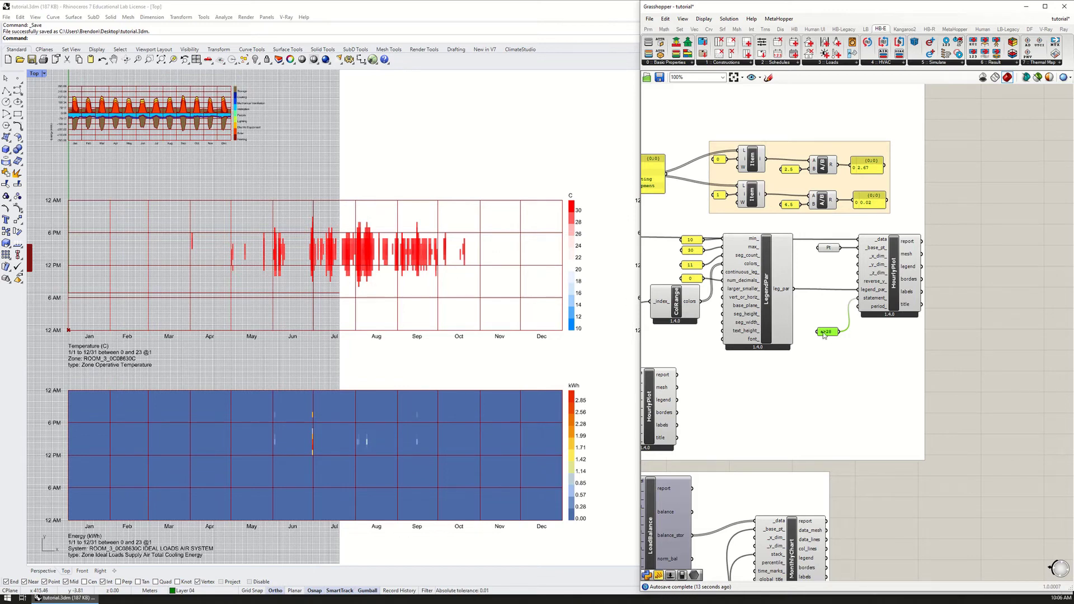
{"action": "left_click_drag", "start_coordinate": [828, 336], "coordinate": [829, 327]}
{"action": "right_click_drag", "start_coordinate": [804, 345], "coordinate": [917, 323]}
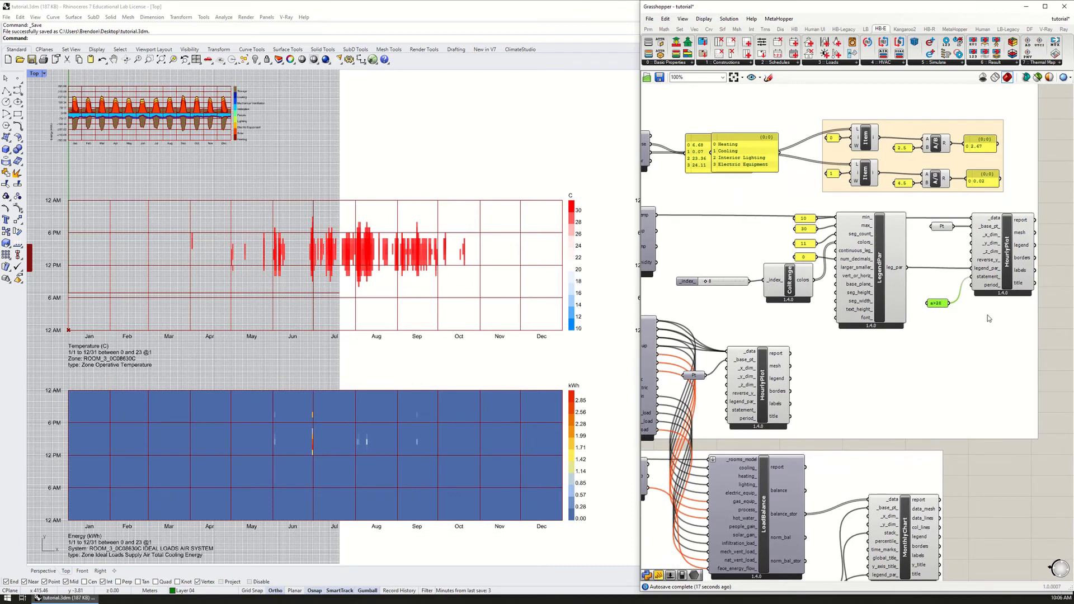
Zoom out, then zoom in on the Clg Setback WeeklySchedule and GenePoolToDaySch components.
{"action": "scroll", "coordinate": [988, 314], "scroll_direction": "down", "scroll_amount": 8}
{"action": "scroll", "coordinate": [977, 344], "scroll_direction": "up", "scroll_amount": 6}
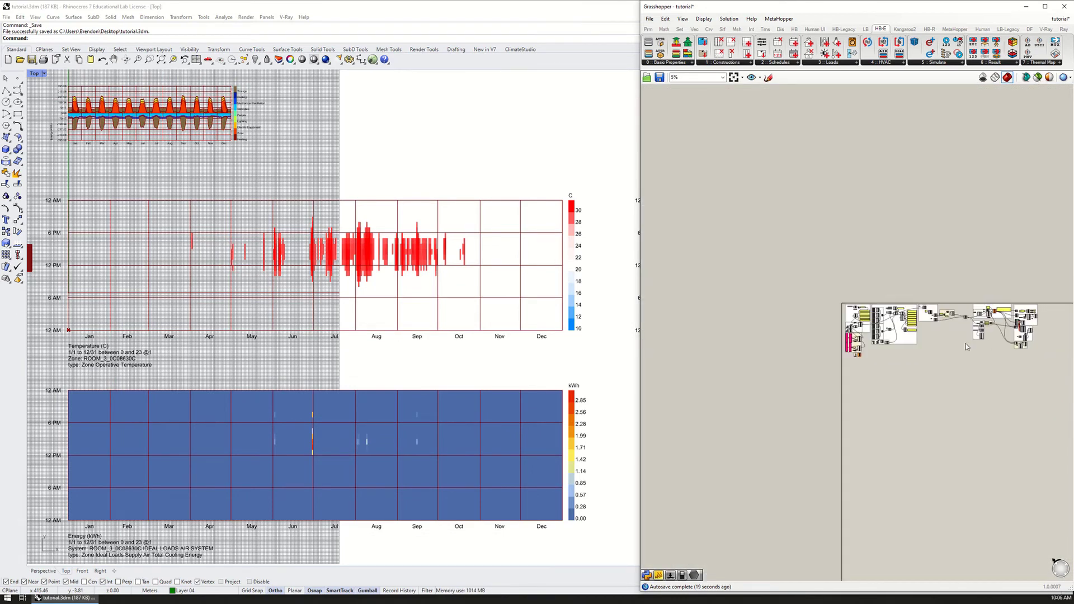
{"action": "scroll", "coordinate": [826, 378], "scroll_direction": "up", "scroll_amount": 3}
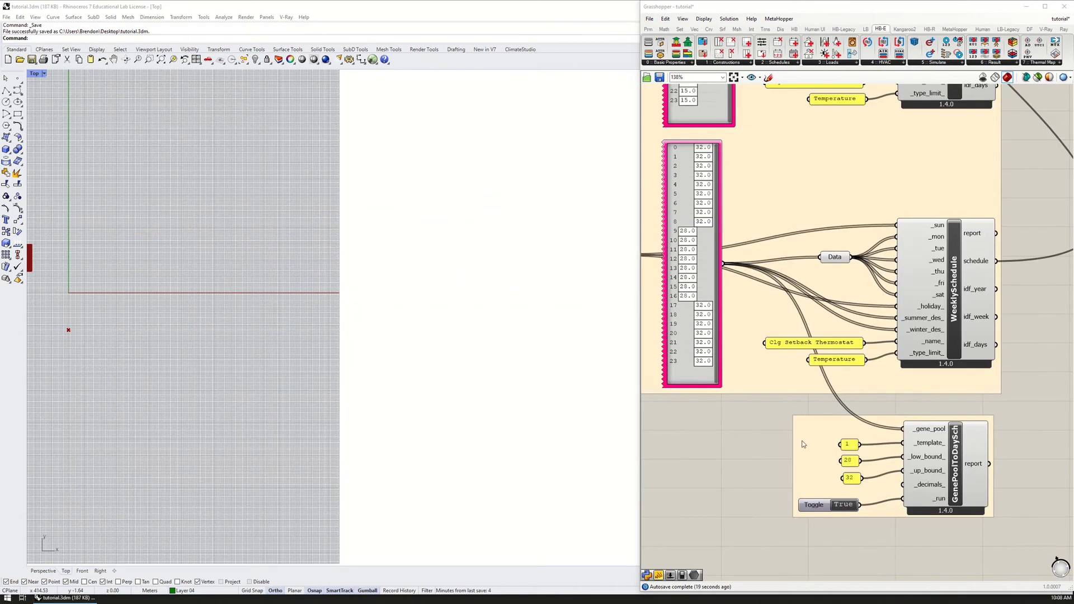
Regenerate the gene pool with template 0, then template 1, and set the Toggle to False.
{"action": "double_click", "coordinate": [845, 445]}
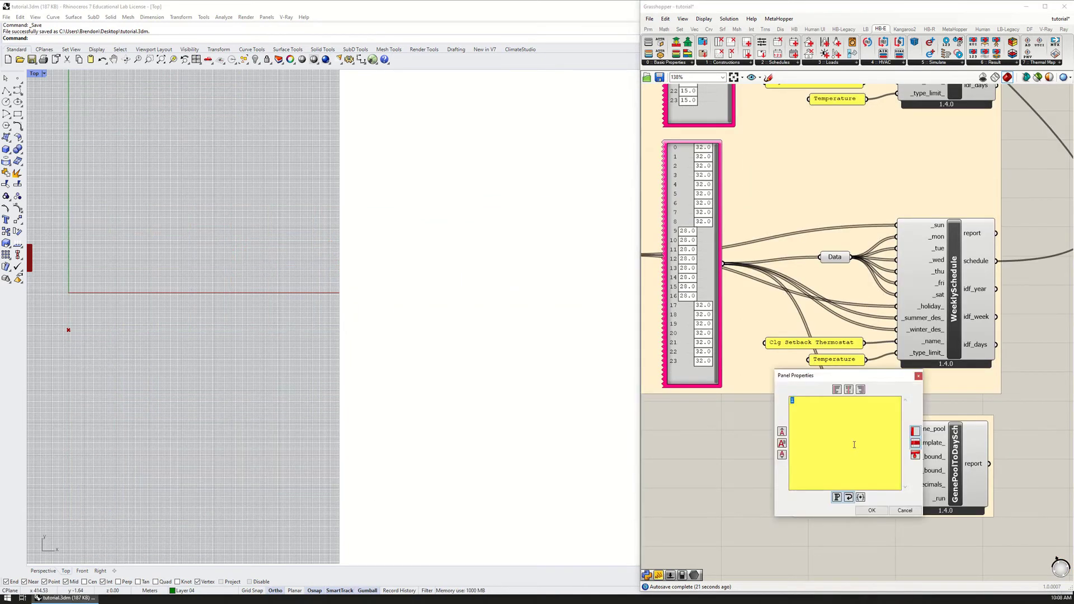
{"action": "left_click", "coordinate": [872, 511]}
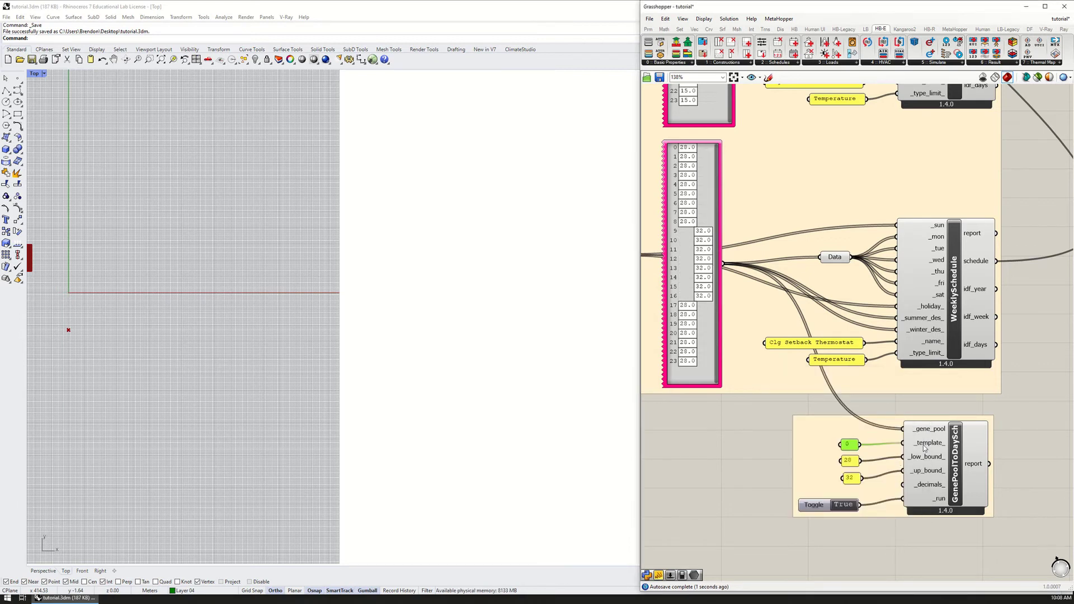
{"action": "mouse_move", "coordinate": [924, 447]}
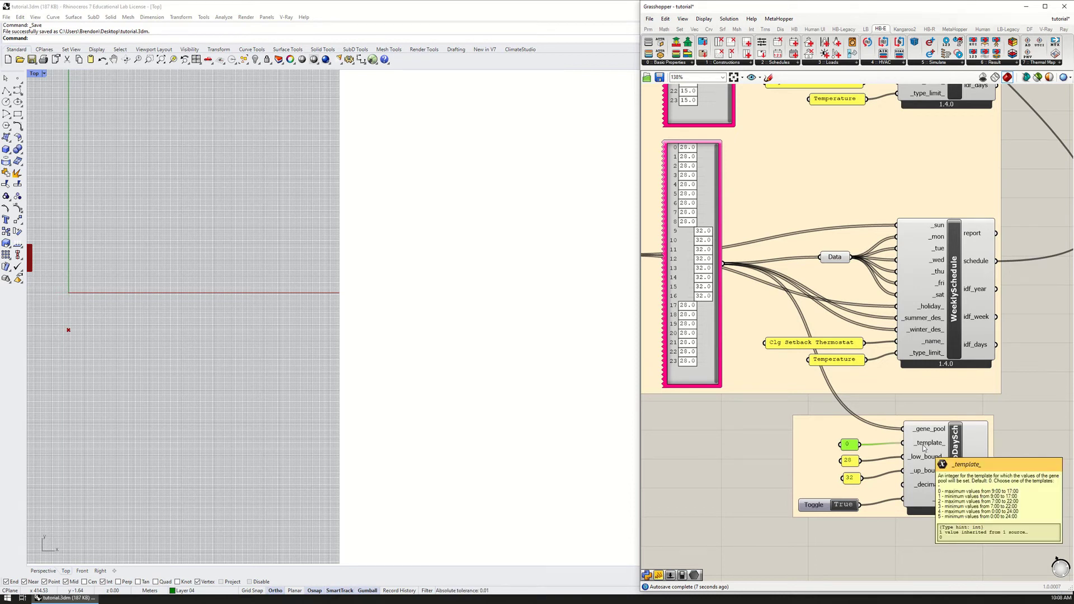
{"action": "double_click", "coordinate": [847, 444]}
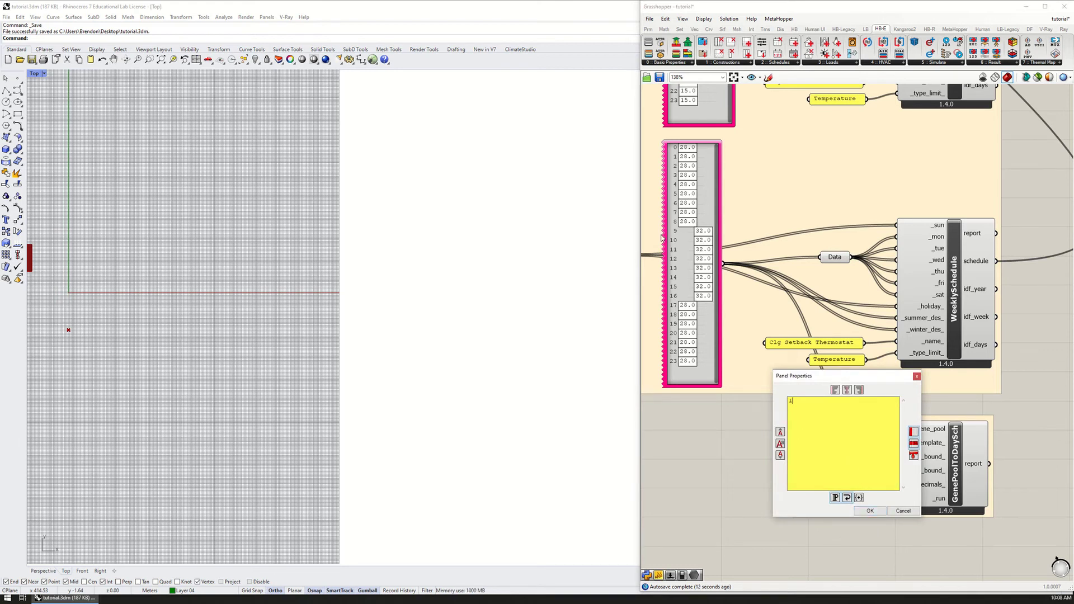
{"action": "left_click", "coordinate": [870, 511]}
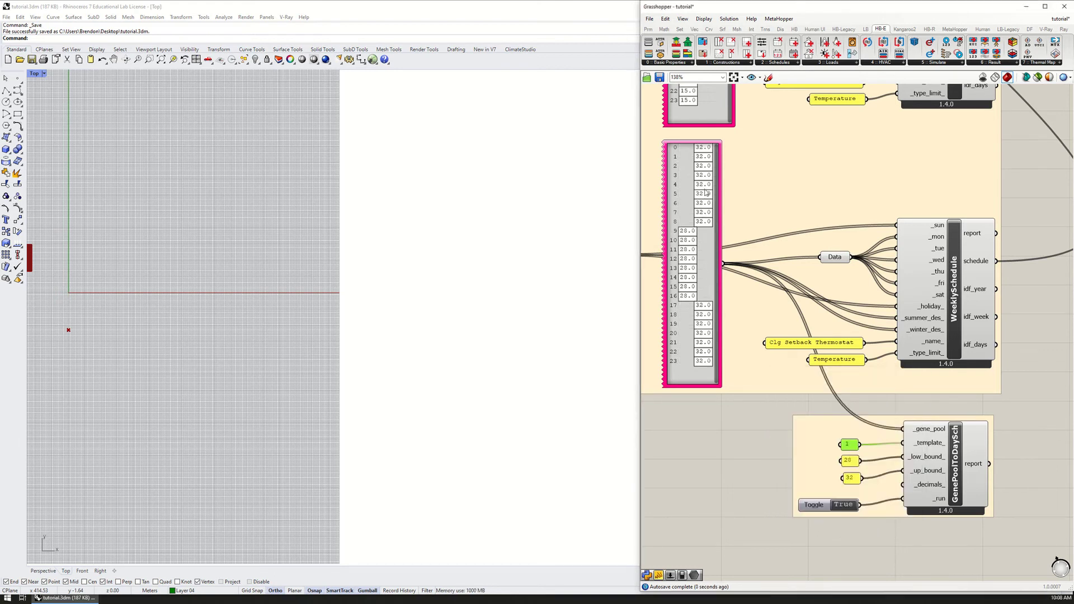
{"action": "left_click", "coordinate": [838, 506]}
Set cooling schedule hours 8, 17 and 18 to 28°C and return to the results.
{"action": "left_click", "coordinate": [703, 221]}
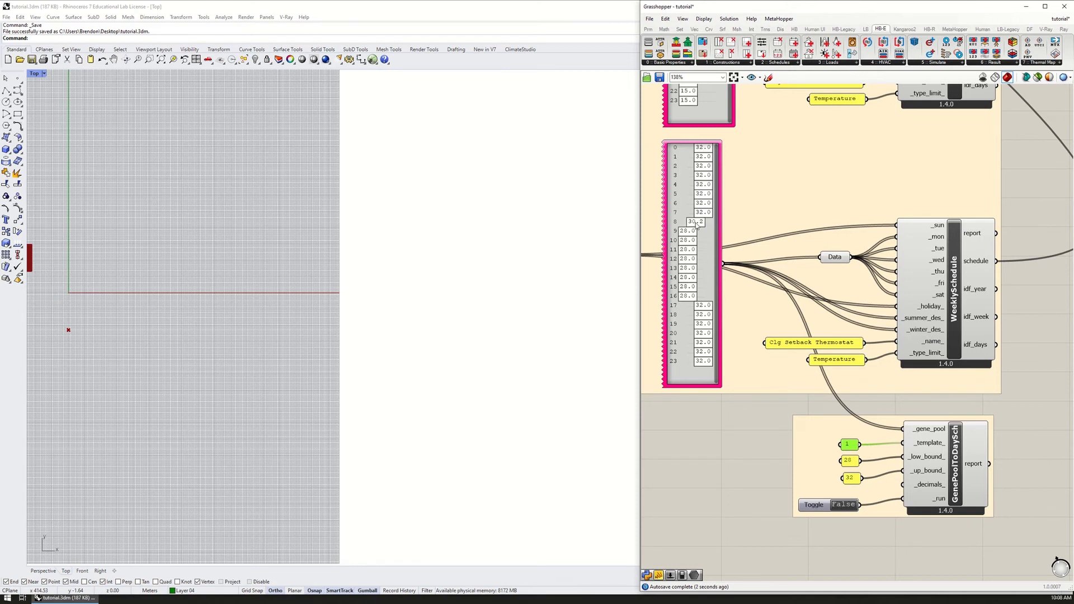
{"action": "left_click", "coordinate": [703, 305]}
{"action": "left_click", "coordinate": [699, 314]}
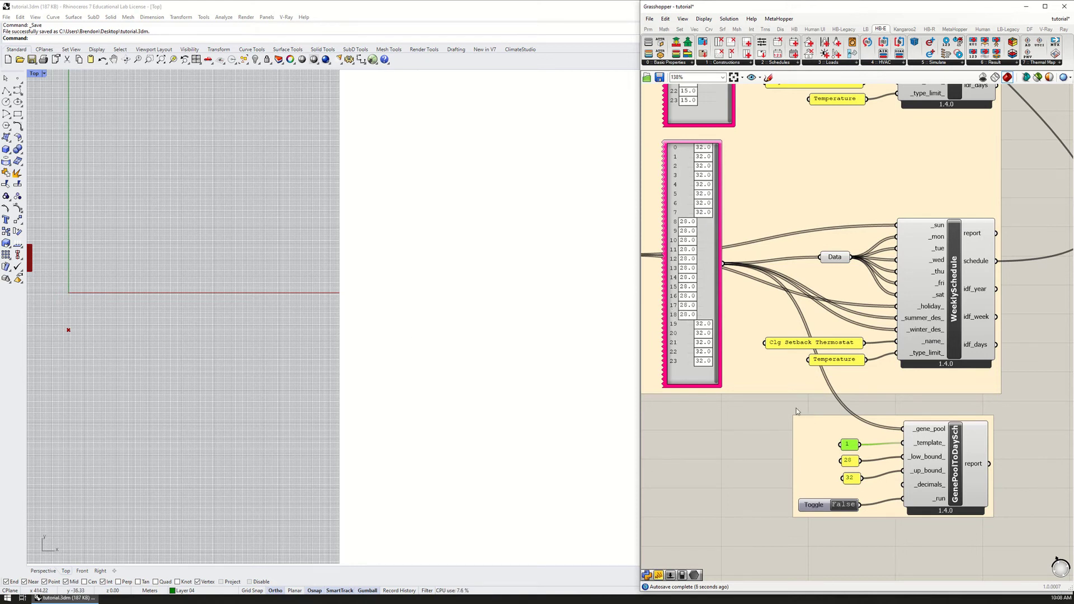
{"action": "right_click_drag", "start_coordinate": [743, 418], "coordinate": [761, 393]}
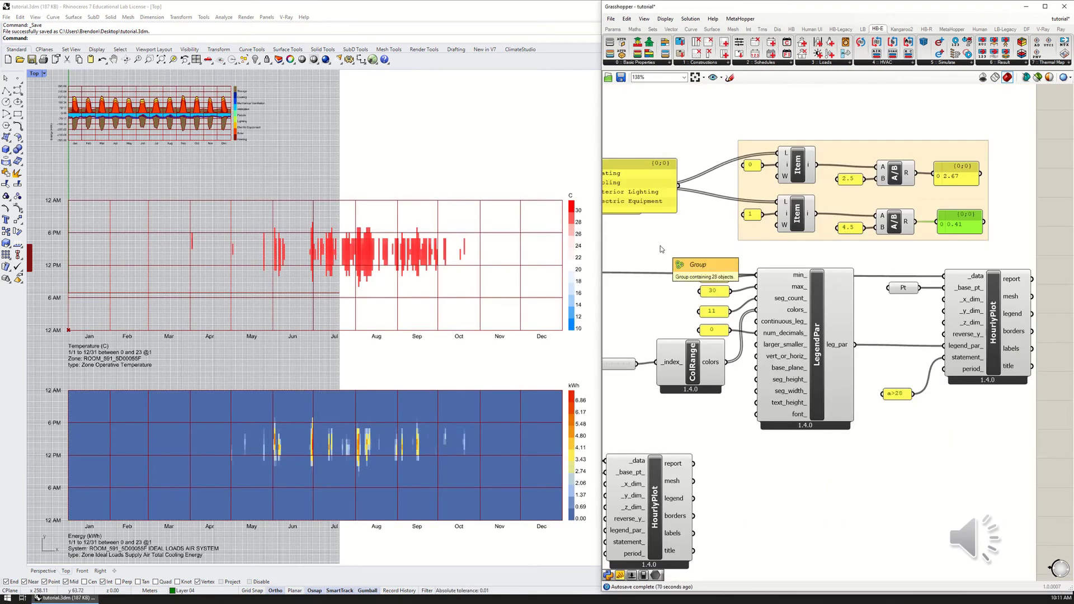
{"action": "right_click_drag", "start_coordinate": [801, 319], "coordinate": [780, 320]}
{"action": "left_click_drag", "start_coordinate": [962, 235], "coordinate": [968, 234]}
{"action": "right_click_drag", "start_coordinate": [443, 360], "coordinate": [428, 147]}
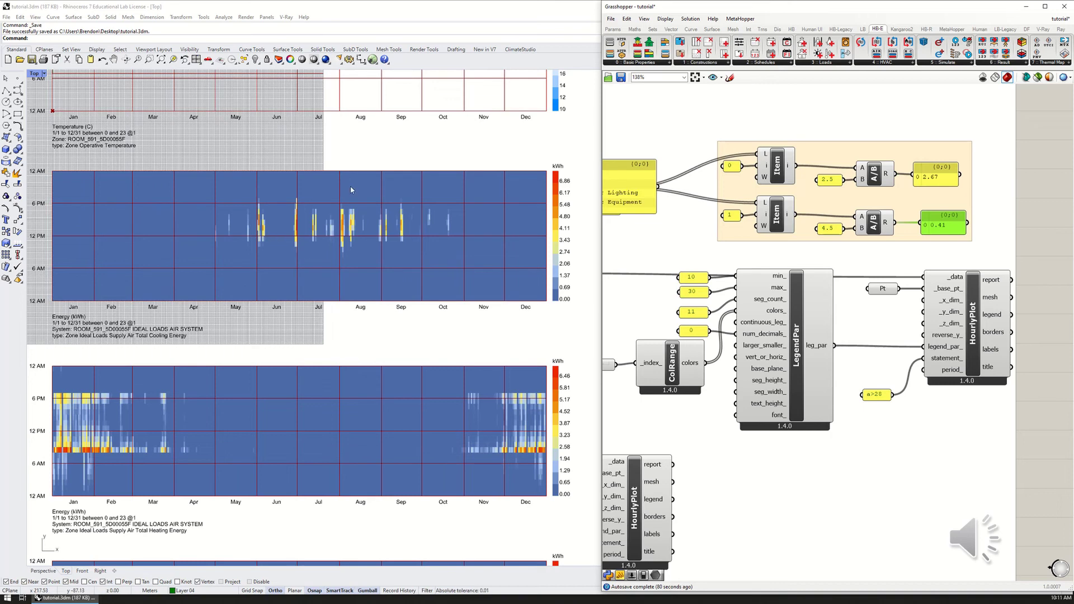
{"action": "right_click_drag", "start_coordinate": [351, 190], "coordinate": [370, 420]}
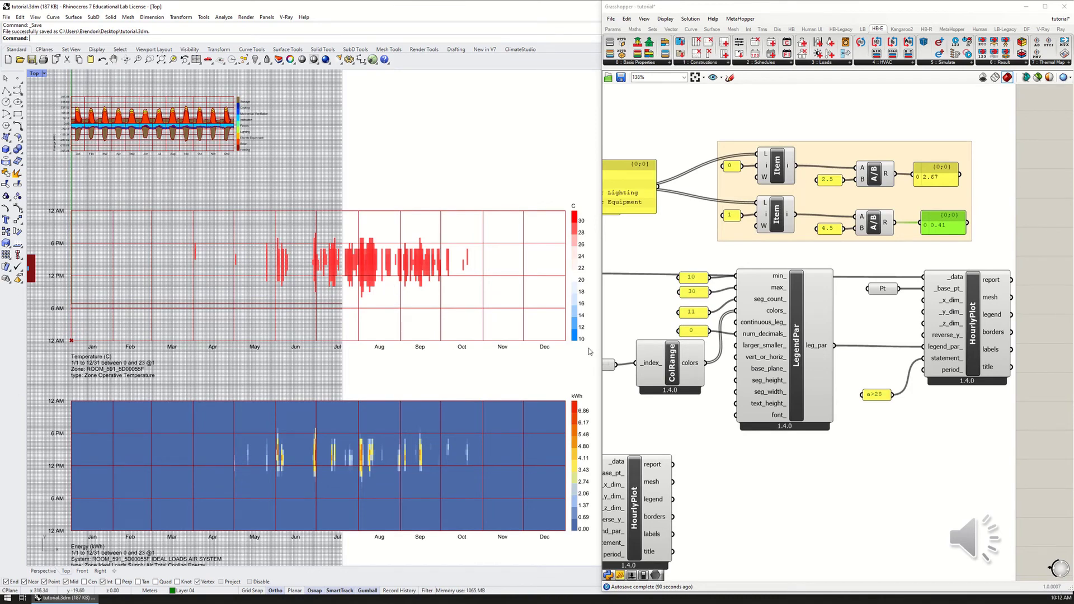
{"action": "left_click_drag", "start_coordinate": [880, 389], "coordinate": [884, 380]}
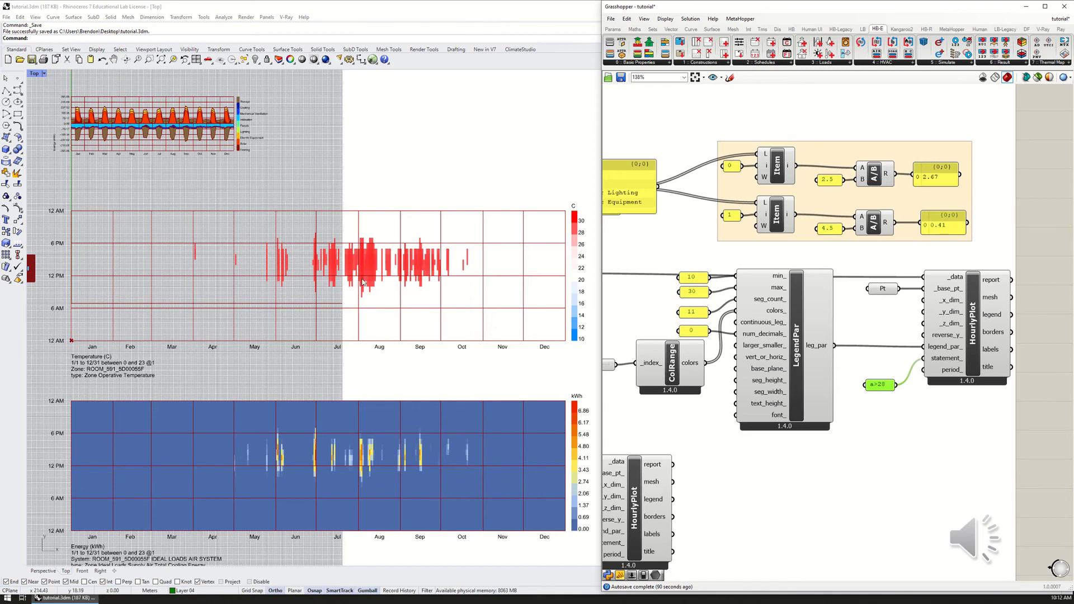
{"action": "right_click_drag", "start_coordinate": [339, 286], "coordinate": [327, 284]}
Wire RoomComfortResult's air_temp output into HourlyPlot's _data input.
{"action": "right_click_drag", "start_coordinate": [818, 367], "coordinate": [831, 360]}
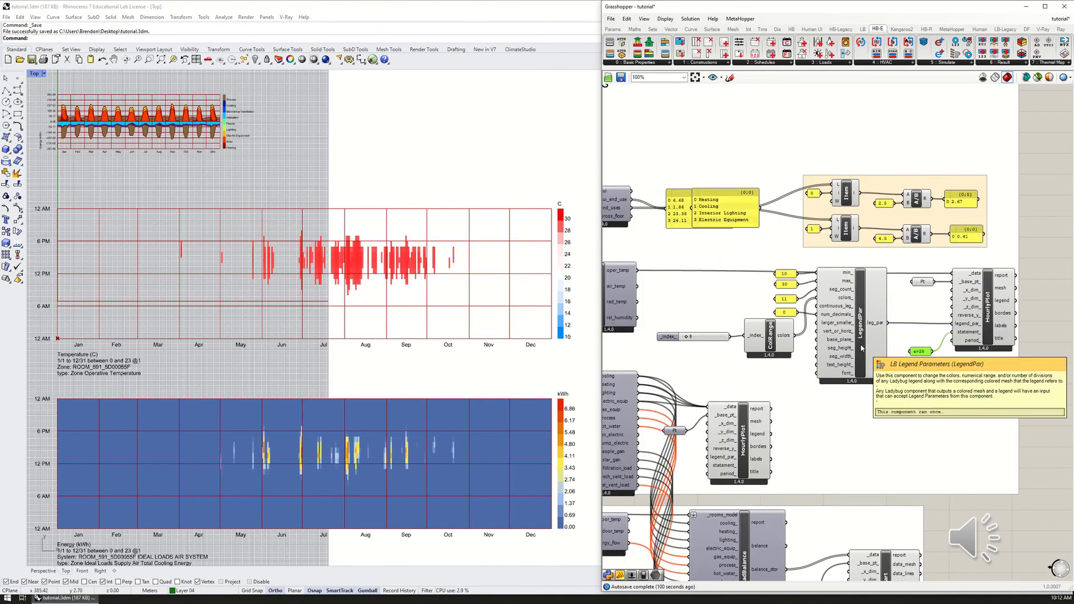
{"action": "scroll", "coordinate": [647, 293], "scroll_direction": "down", "scroll_amount": 2}
{"action": "left_click", "coordinate": [649, 286]}
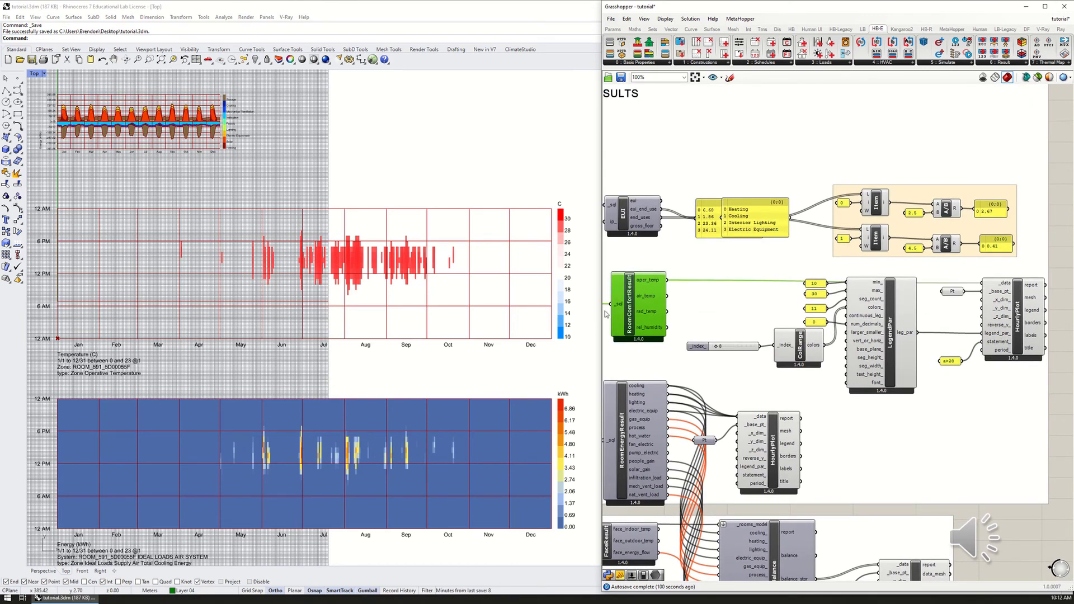
{"action": "mouse_move", "coordinate": [660, 285]}
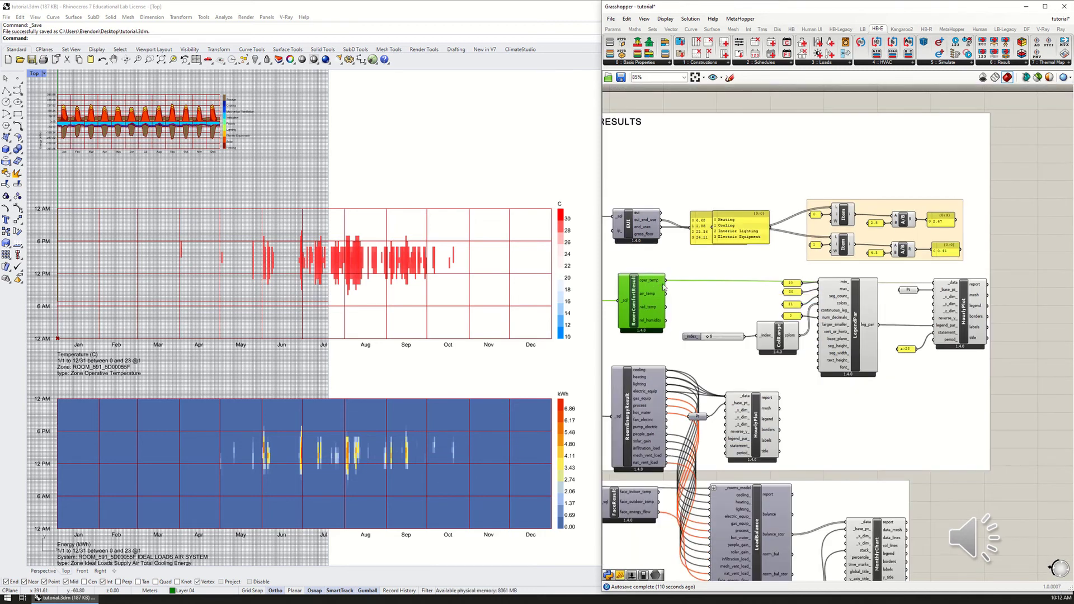
{"action": "right_click_drag", "start_coordinate": [639, 310], "coordinate": [643, 307]}
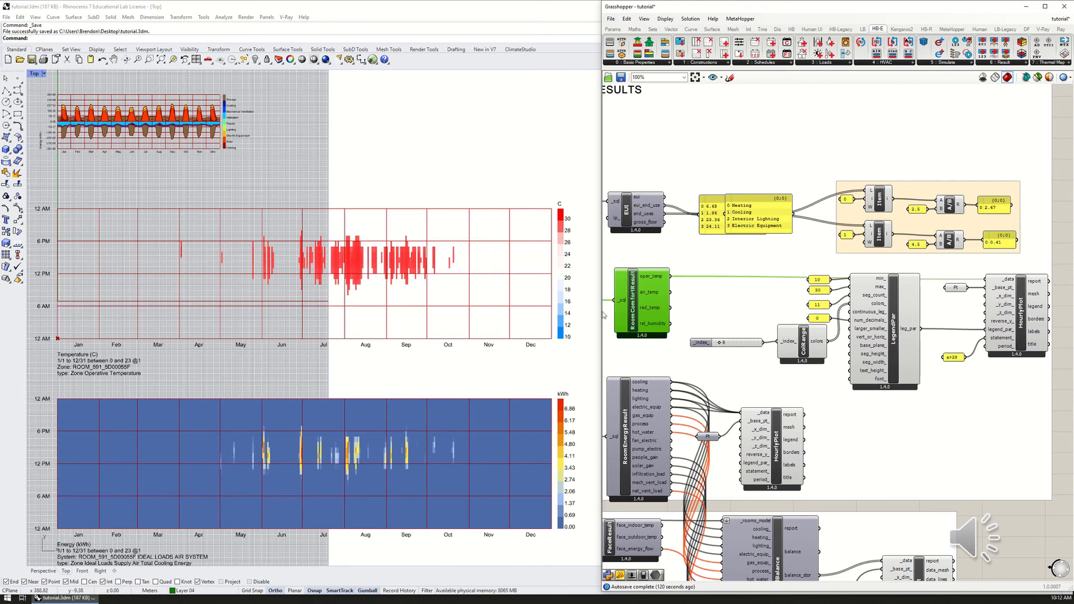
{"action": "left_click_drag", "start_coordinate": [671, 292], "coordinate": [986, 279]}
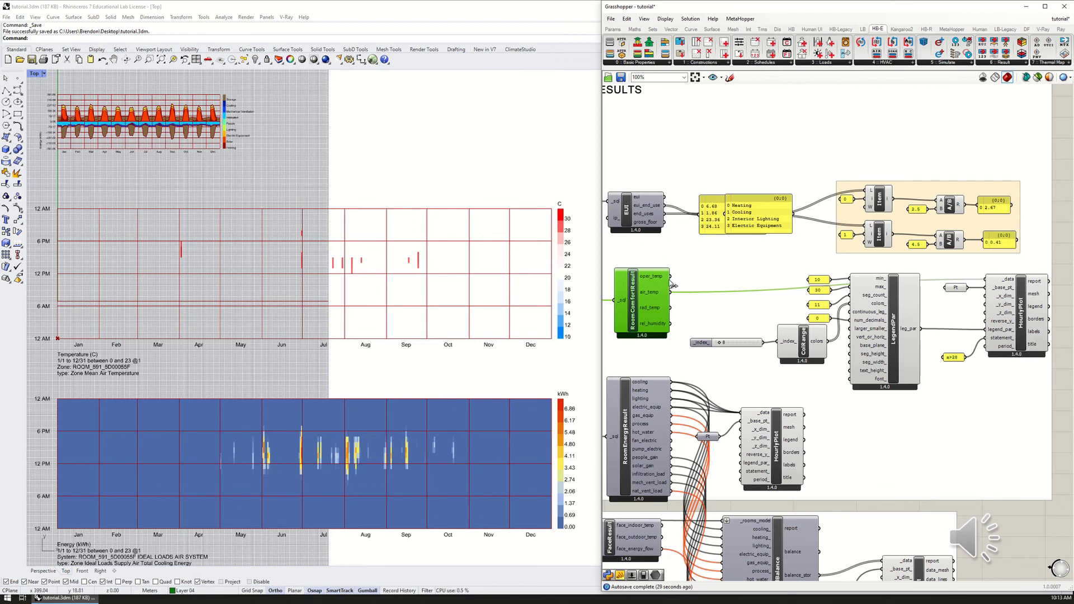
Reconnect RoomComfortResult's oper_temp output to HourlyPlot's _data input.
{"action": "left_click_drag", "start_coordinate": [670, 276], "coordinate": [985, 279]}
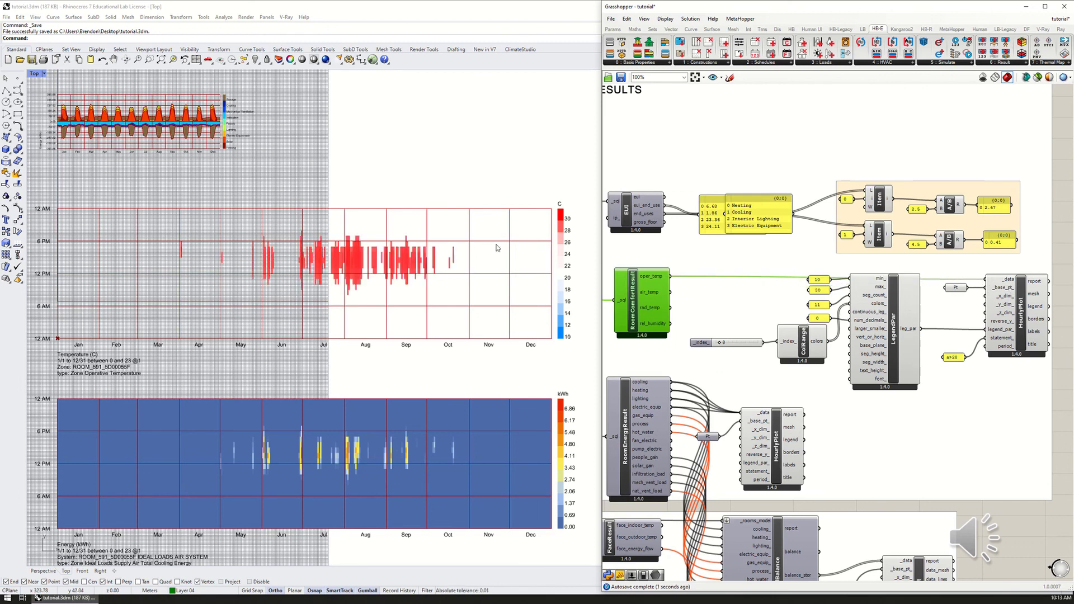